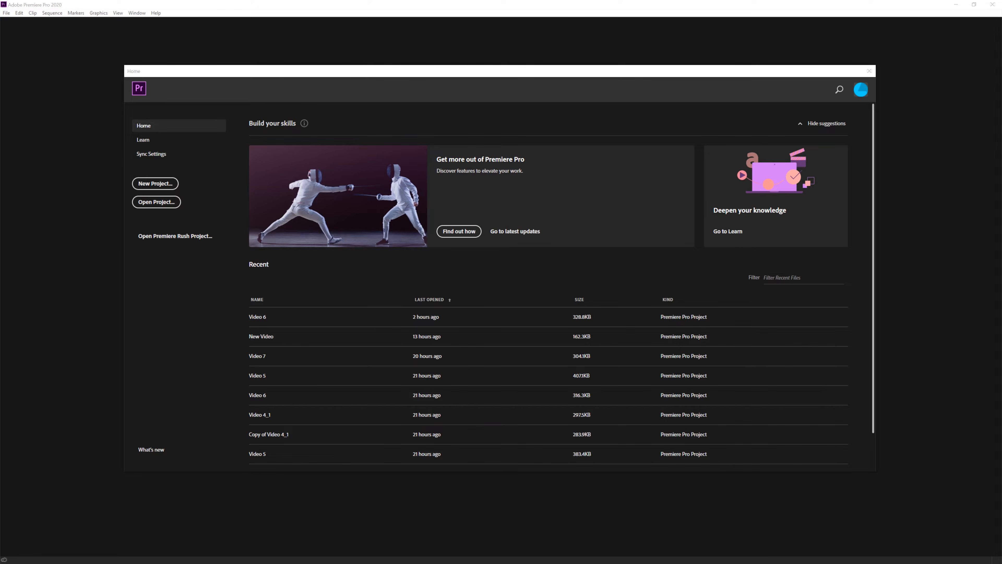
Start a new project and review its general, scratch disk and ingest settings
left_click_drag(323, 74, 299, 70)
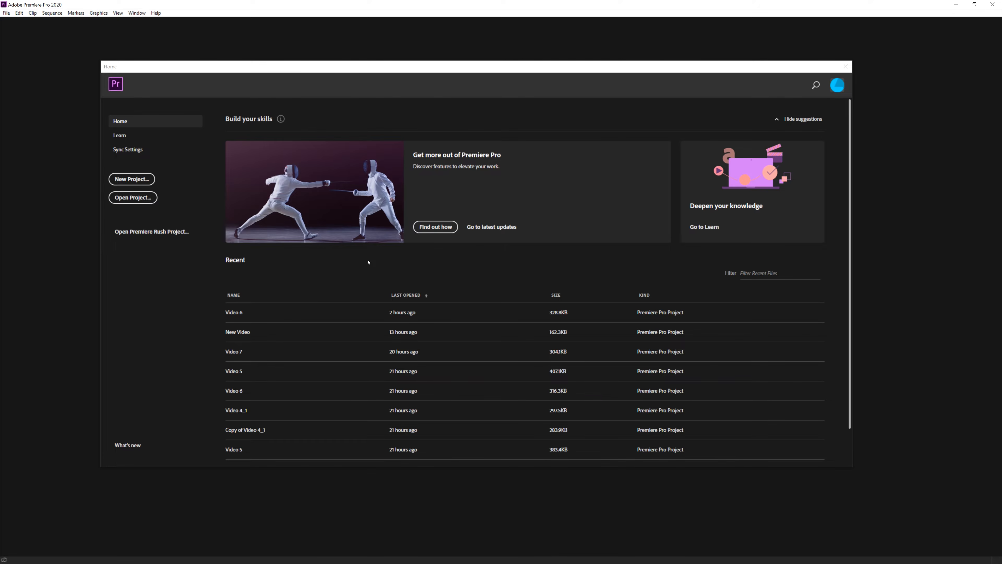
left_click(137, 180)
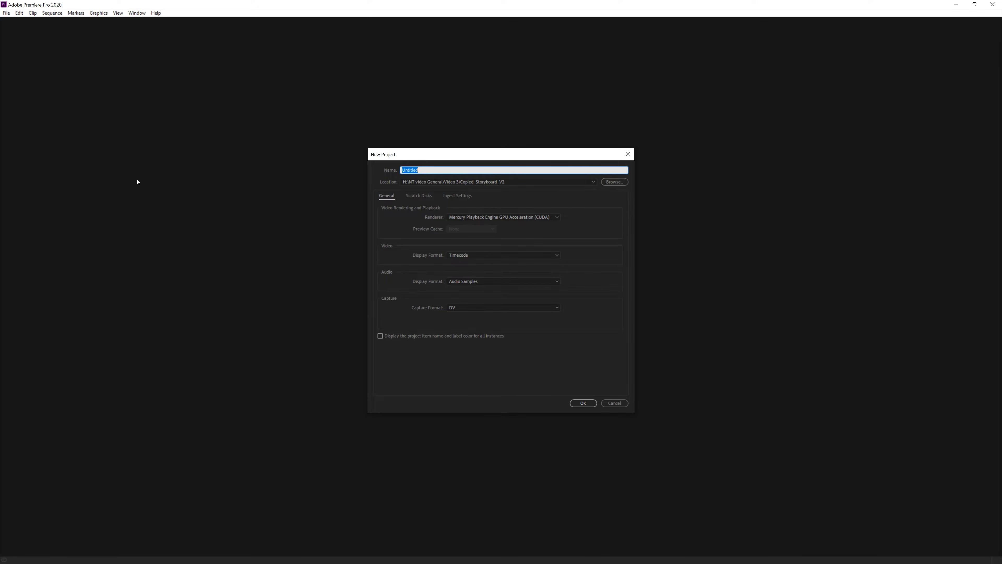
left_click_drag(434, 147, 340, 150)
left_click(268, 187)
left_click(307, 185)
left_click(268, 188)
left_click(311, 187)
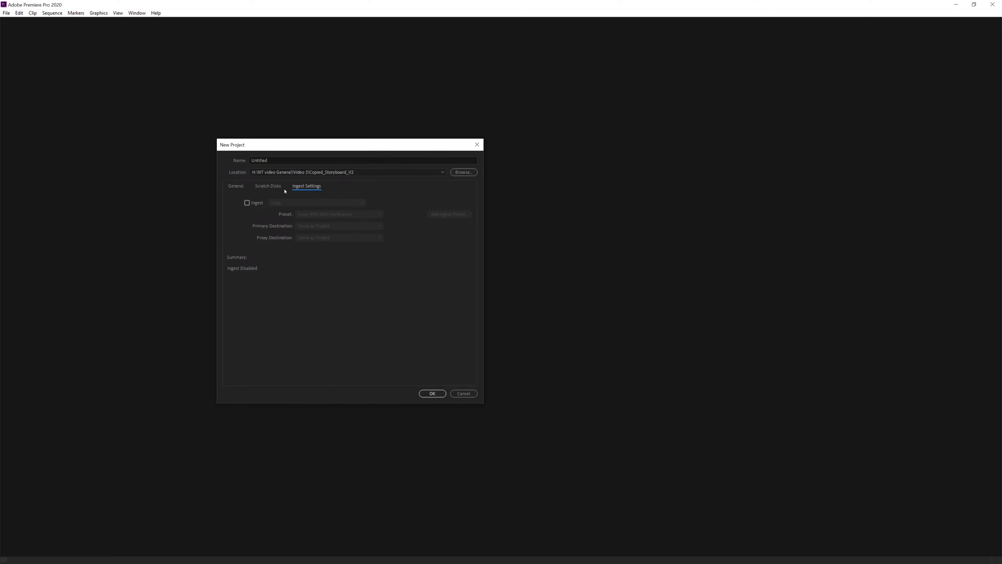
left_click(235, 188)
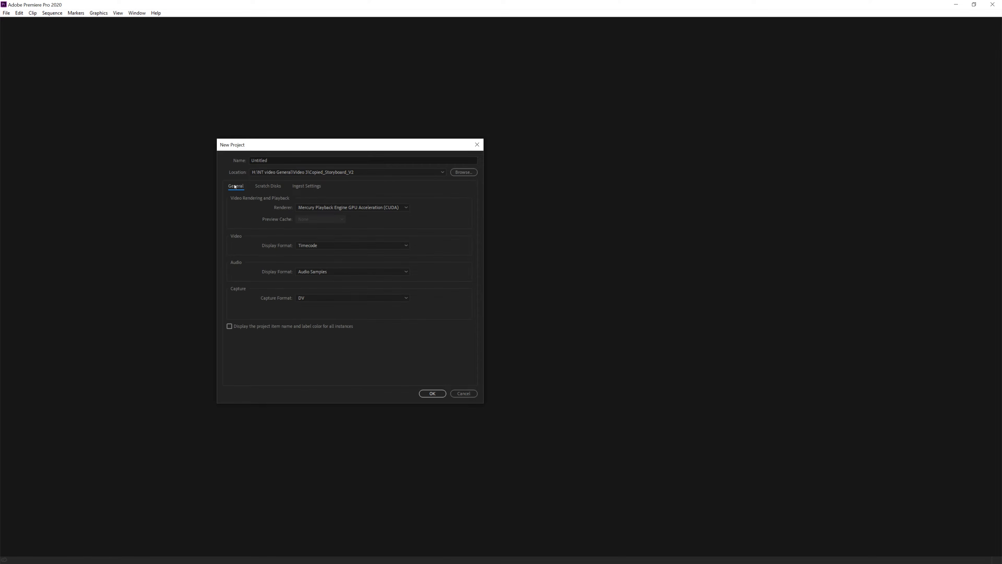
left_click(272, 187)
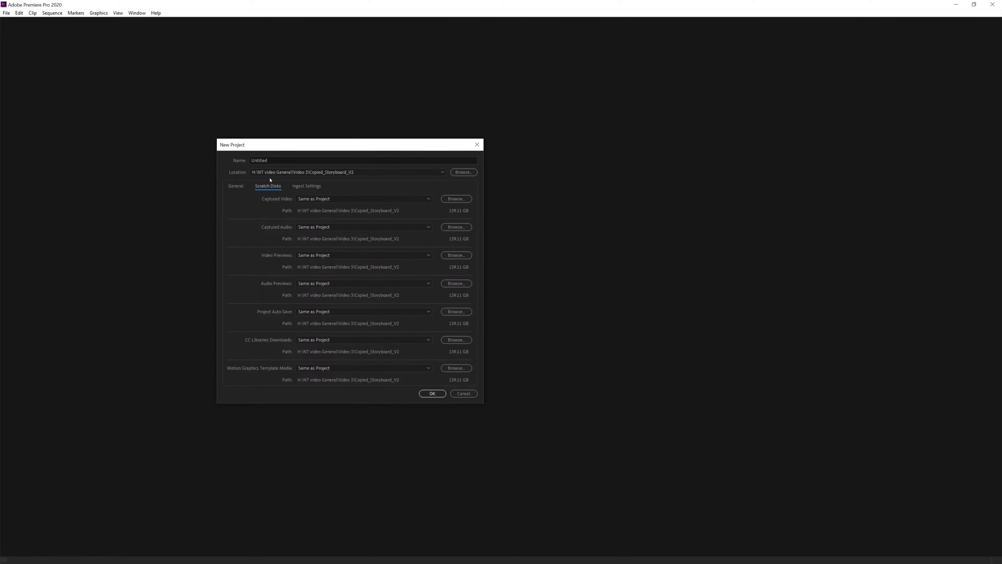
Name the project New Video, set its location to the New Project folder on the Desktop, and create it
double_click(275, 161)
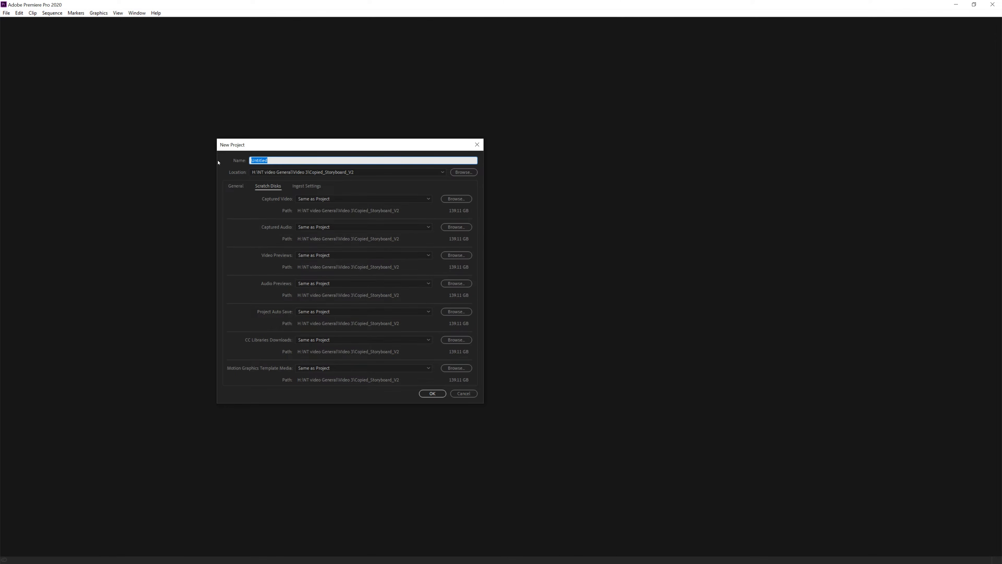
type("New Video")
left_click(464, 172)
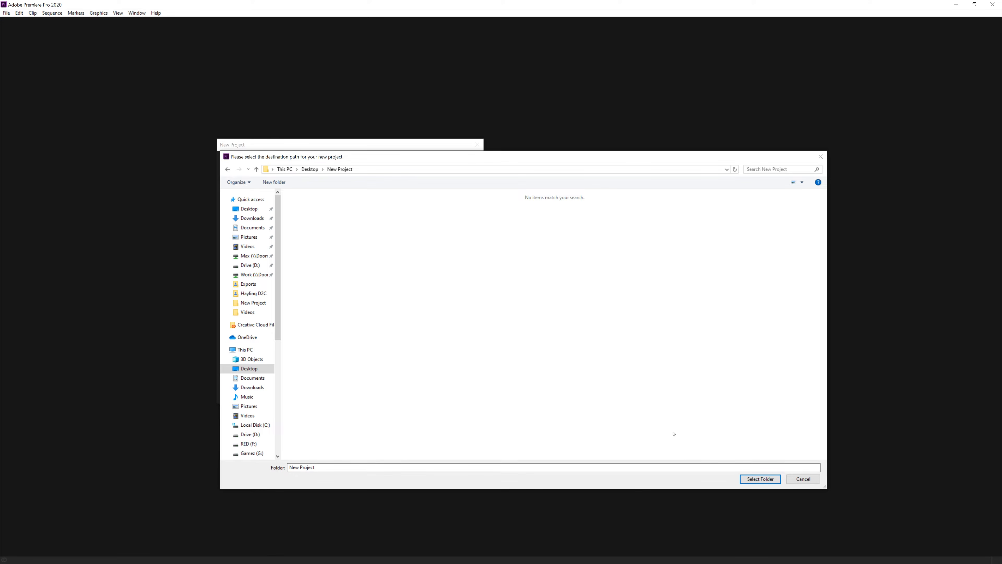
left_click(761, 479)
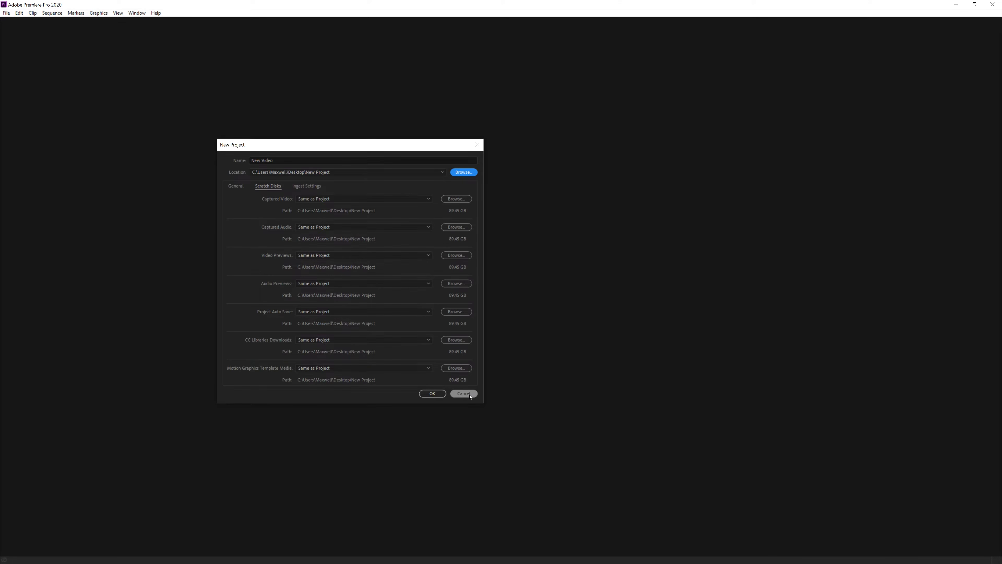
left_click(432, 393)
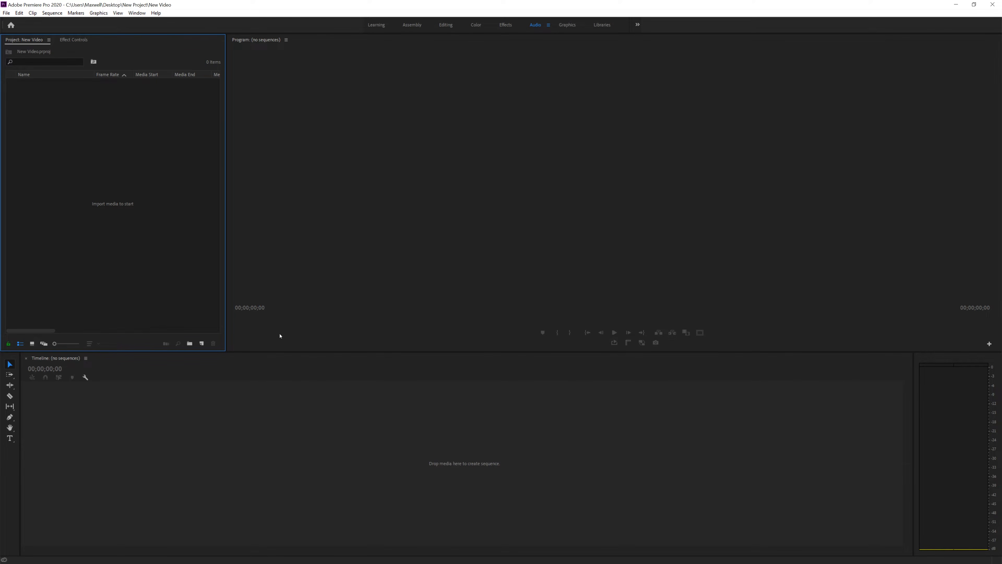
left_click(284, 238)
left_click(98, 474)
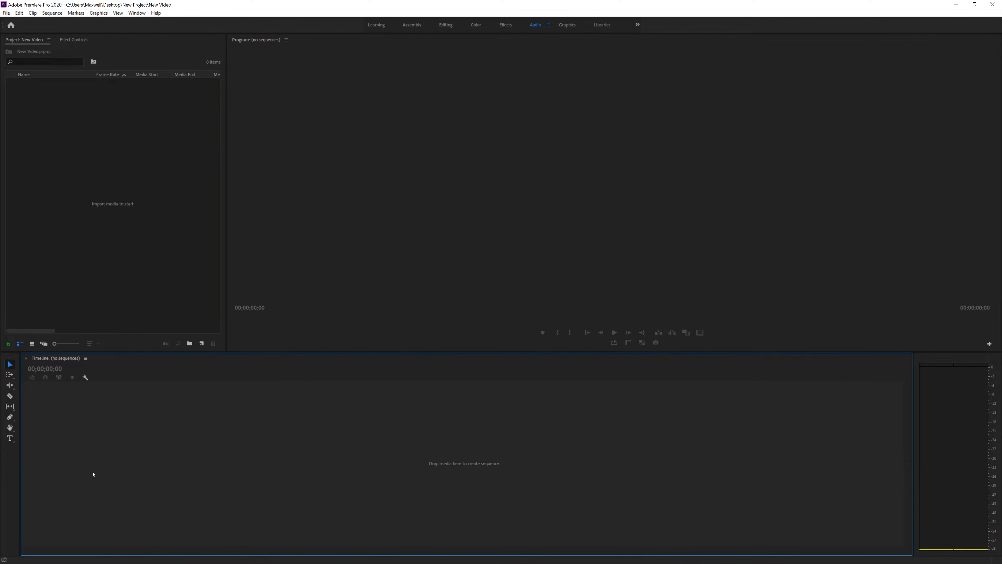
left_click(421, 336)
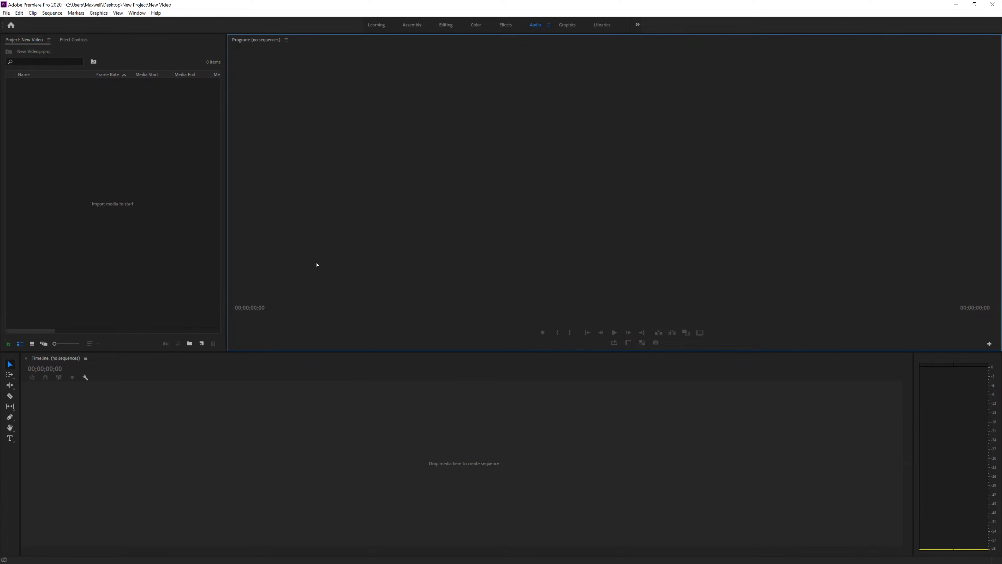
left_click(203, 241)
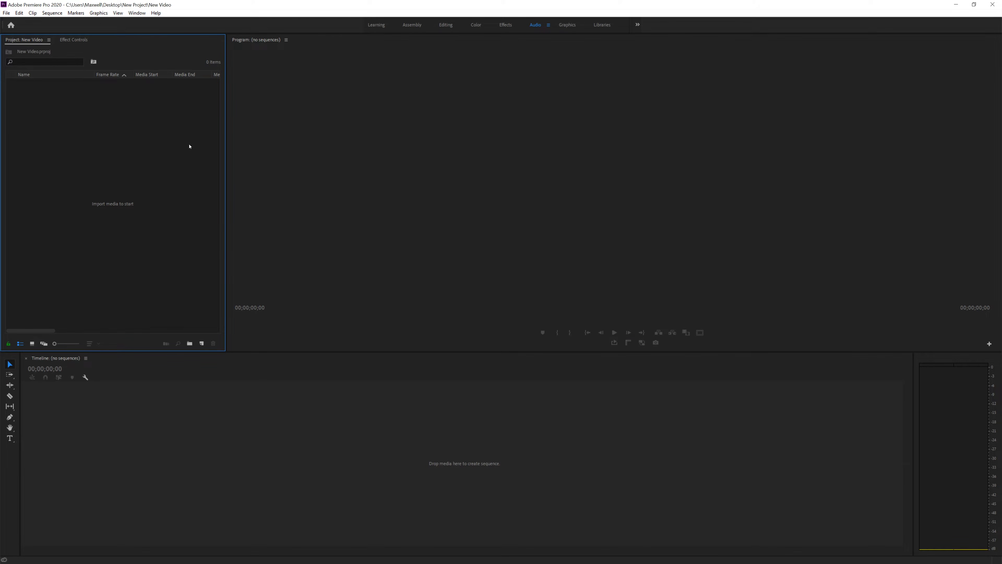
Switch the workspace layout to Assembly
left_click(137, 12)
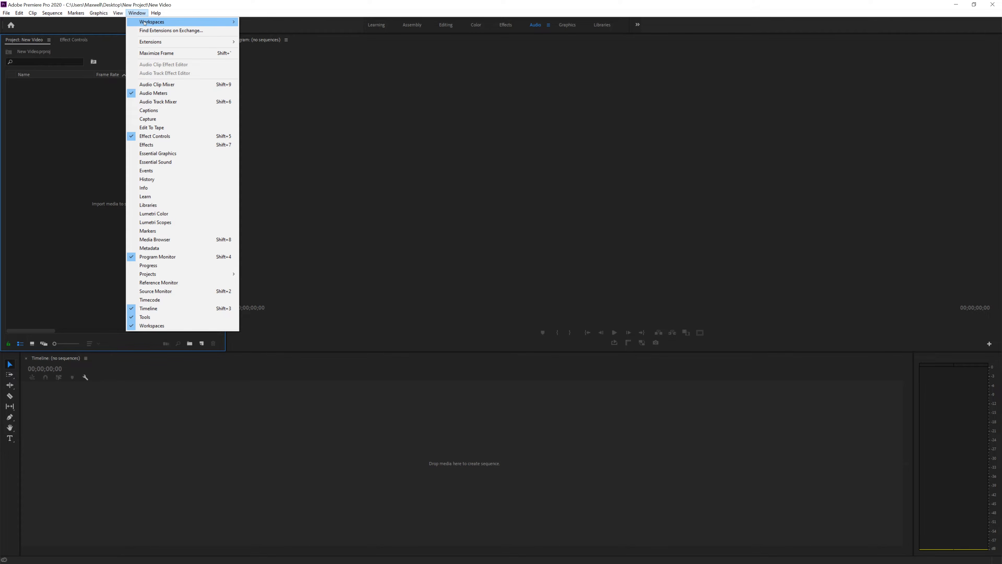
mouse_move(145, 22)
left_click(261, 31)
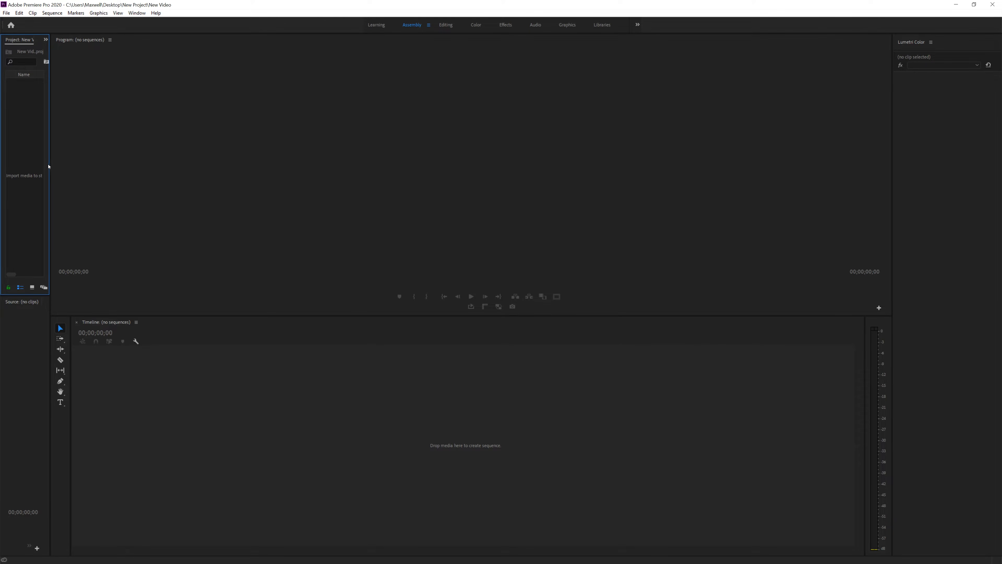
left_click(899, 202)
left_click(362, 394)
left_click(5, 381)
left_click(80, 211)
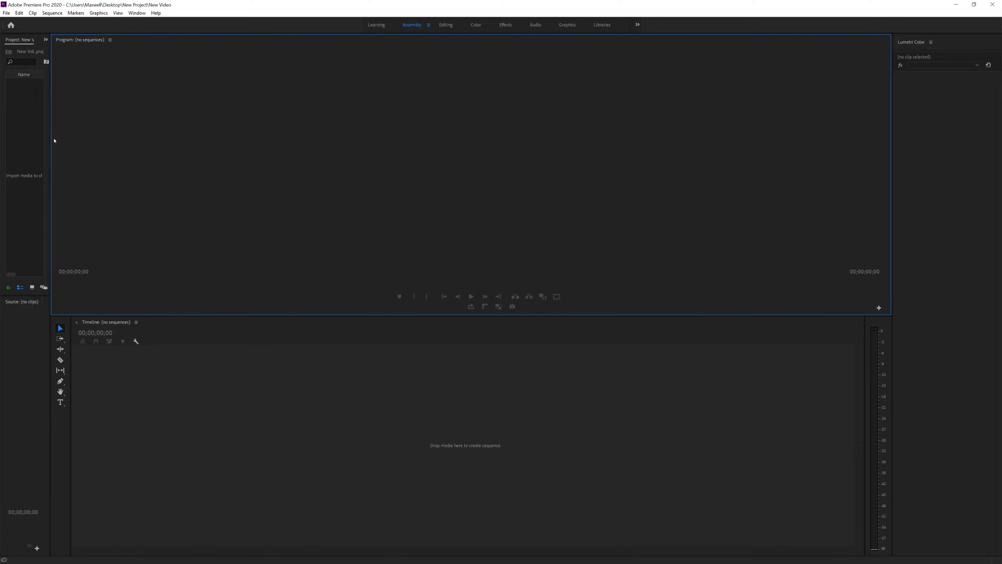
Widen the Project and Source panels and the Lumetri Color panel, narrowing the Program and Timeline area between them
left_click_drag(50, 137, 203, 137)
left_click_drag(202, 262, 483, 253)
left_click(913, 42)
left_click_drag(892, 103, 765, 213)
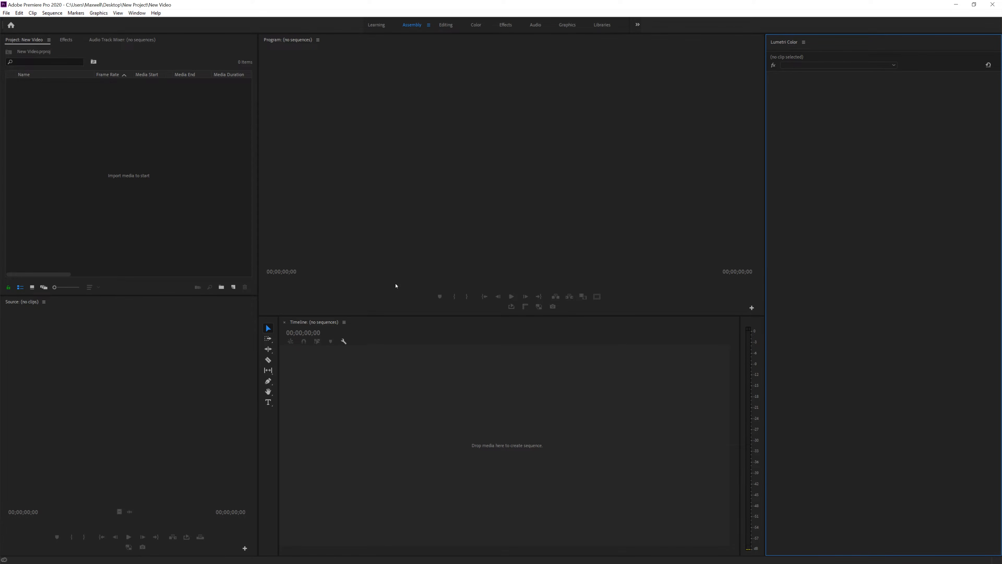
left_click(122, 138)
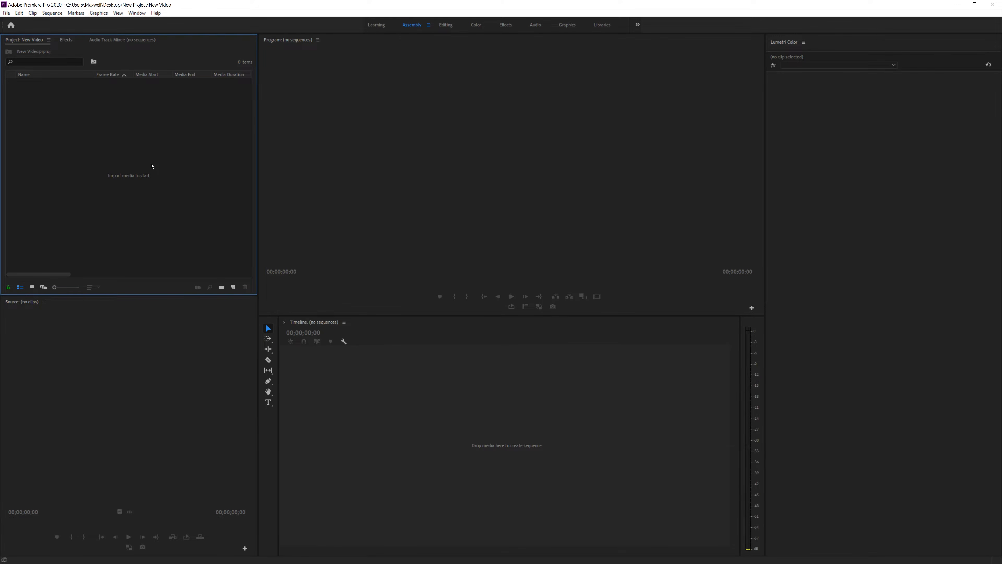
right_click(129, 157)
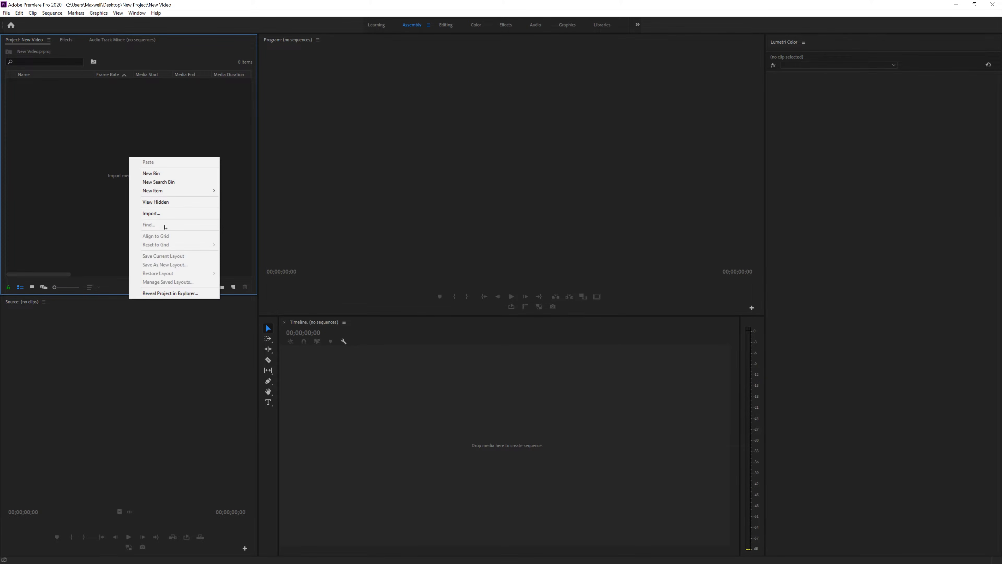
left_click(137, 136)
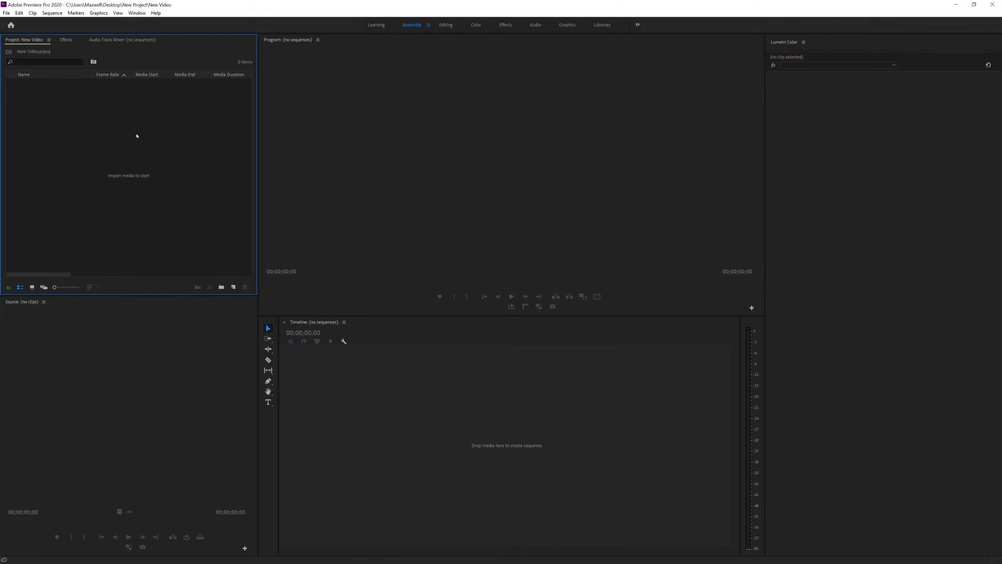
left_click(407, 119)
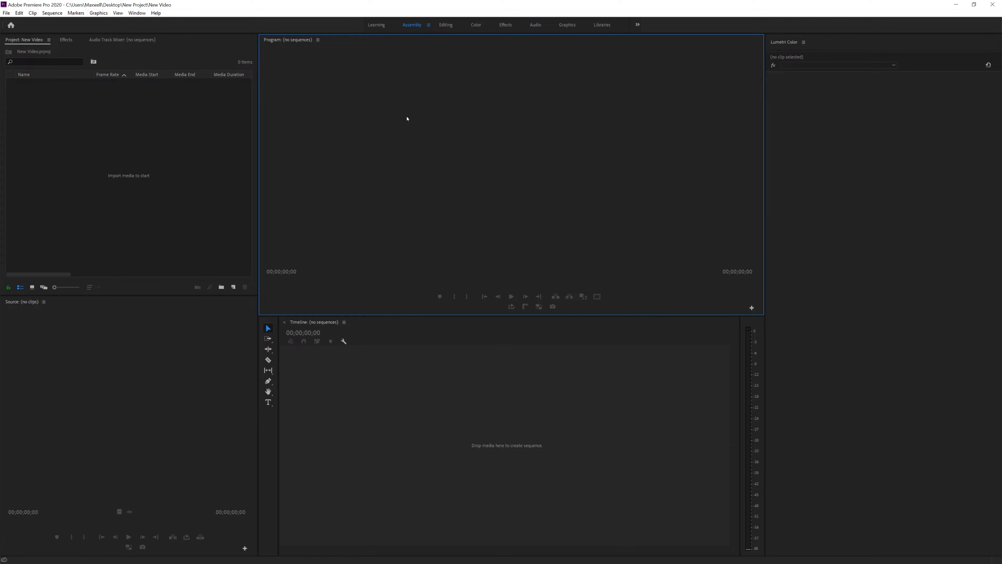
Close the Lumetri Color panel to free space for the other panels
left_click(865, 132)
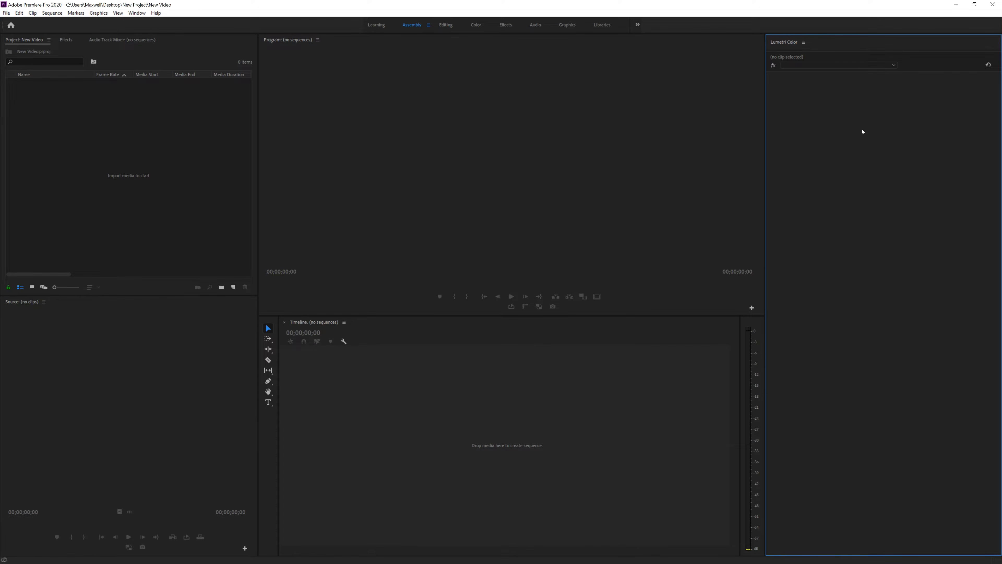
left_click(804, 42)
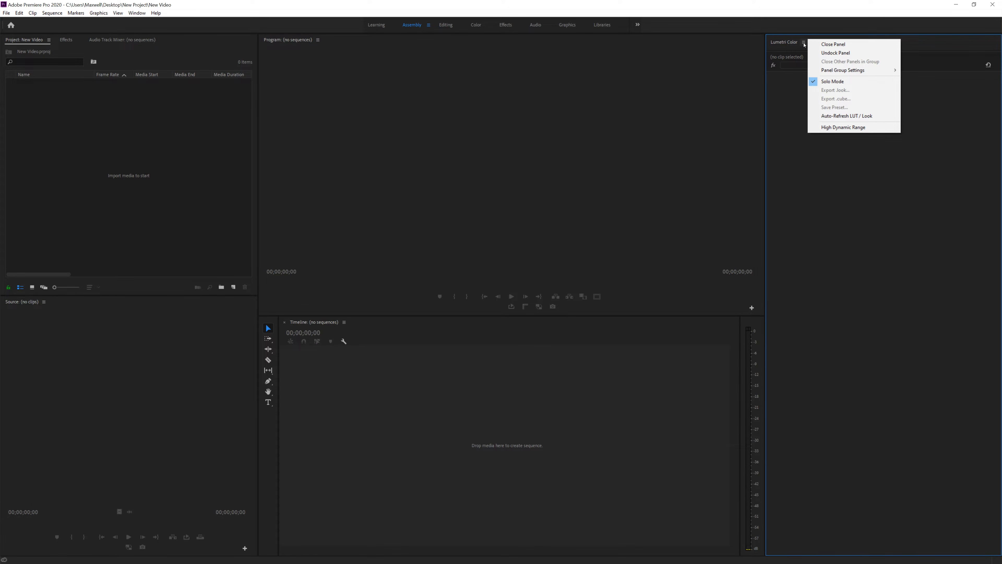
left_click(833, 44)
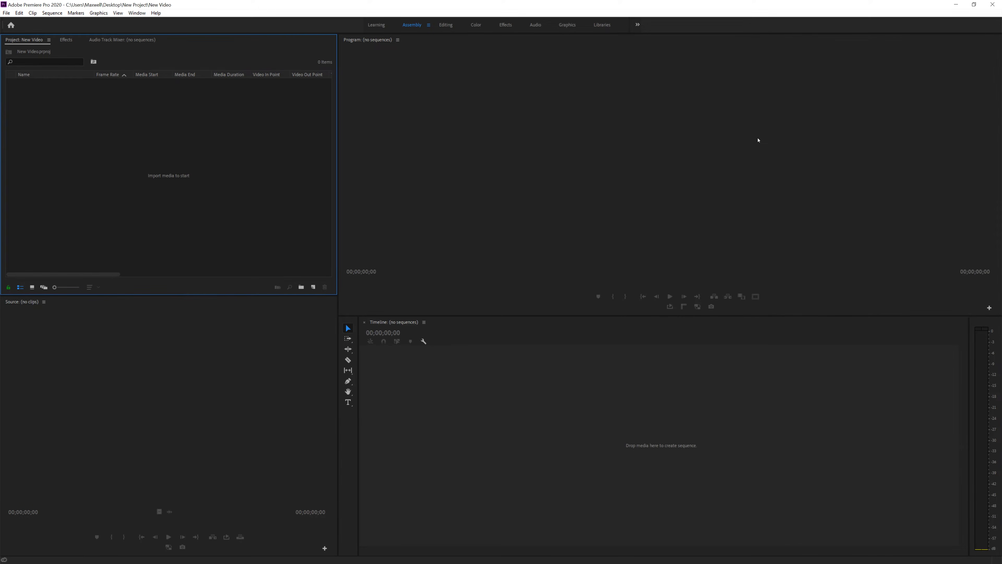
left_click(265, 373)
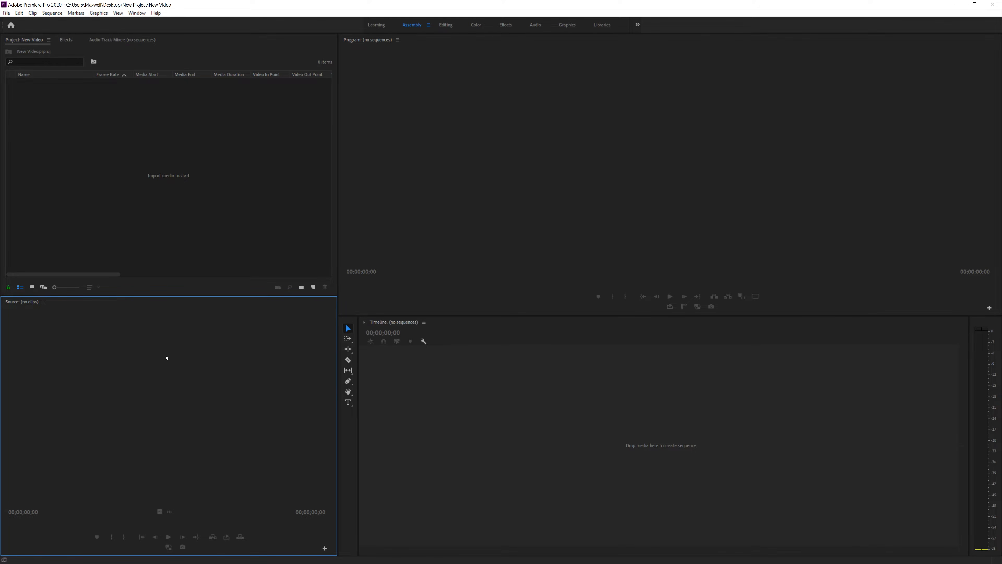
left_click(576, 448)
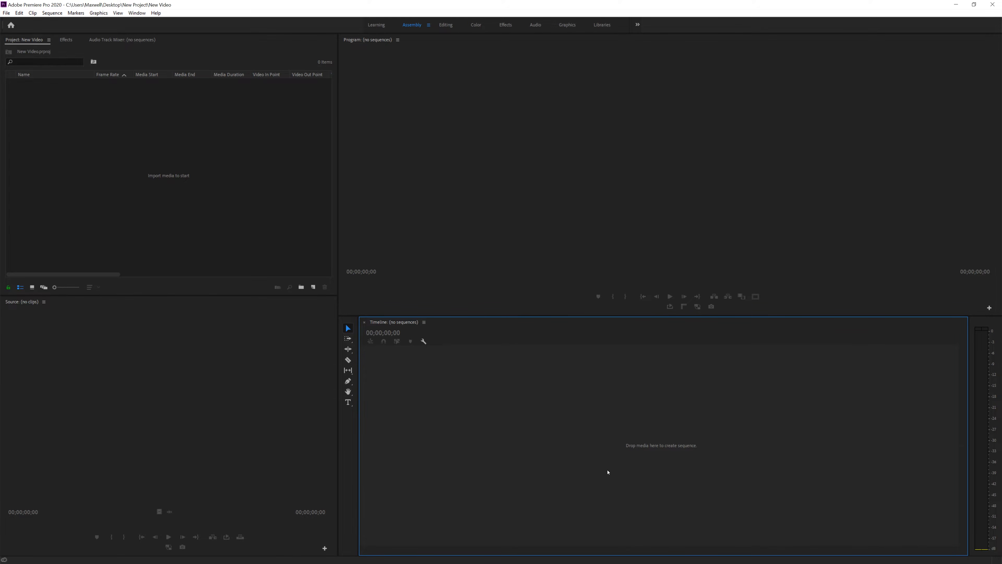
left_click(345, 434)
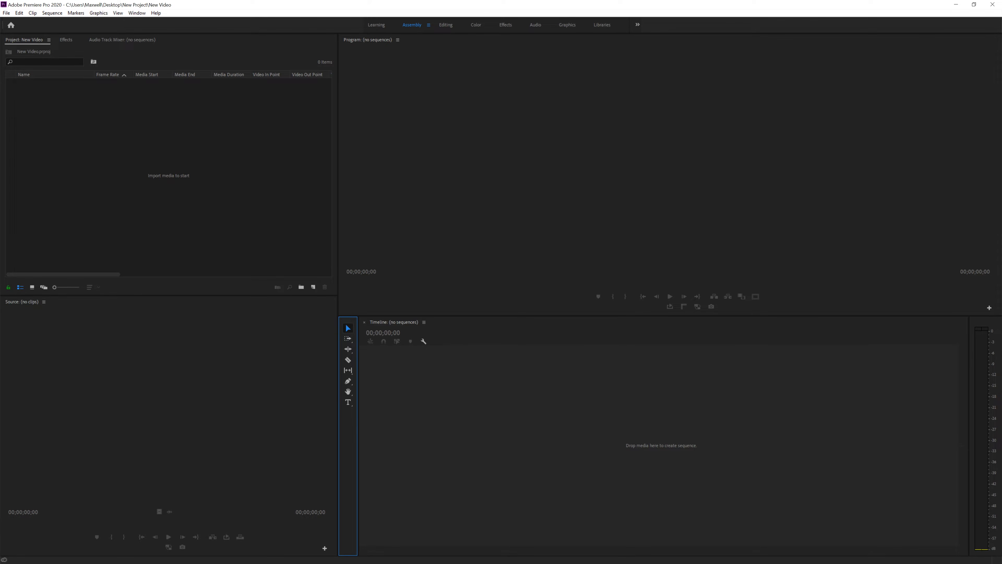
key("alt+Tab")
mouse_move(383, 244)
left_mouse_down()
mouse_move(182, 157)
mouse_move(384, 240)
left_mouse_up()
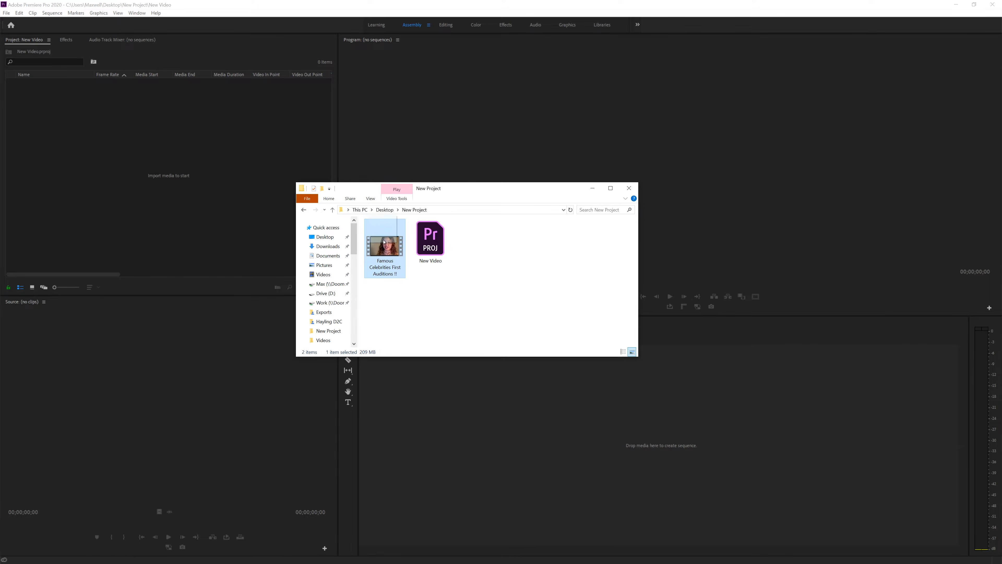
right_click(128, 152)
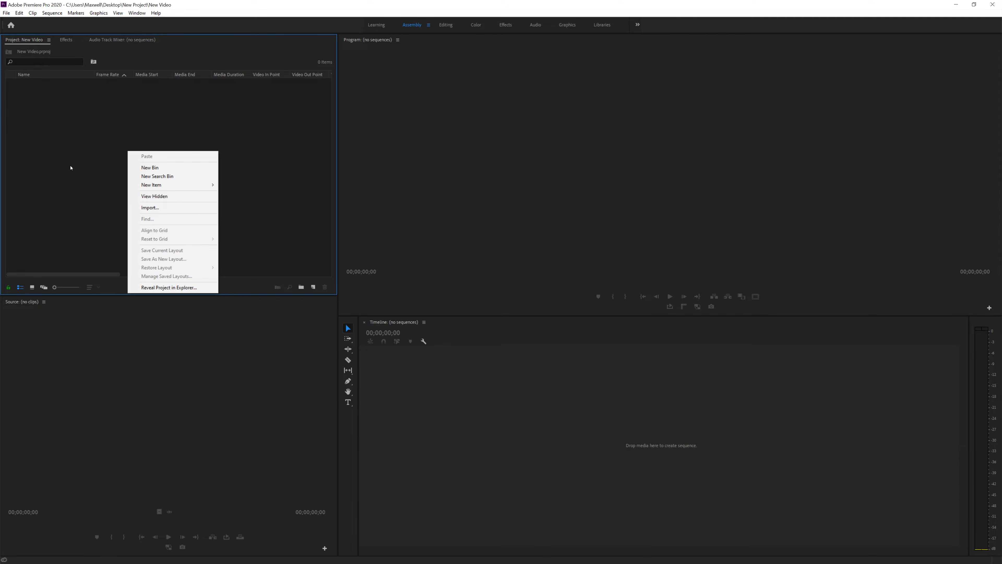
left_click(85, 159)
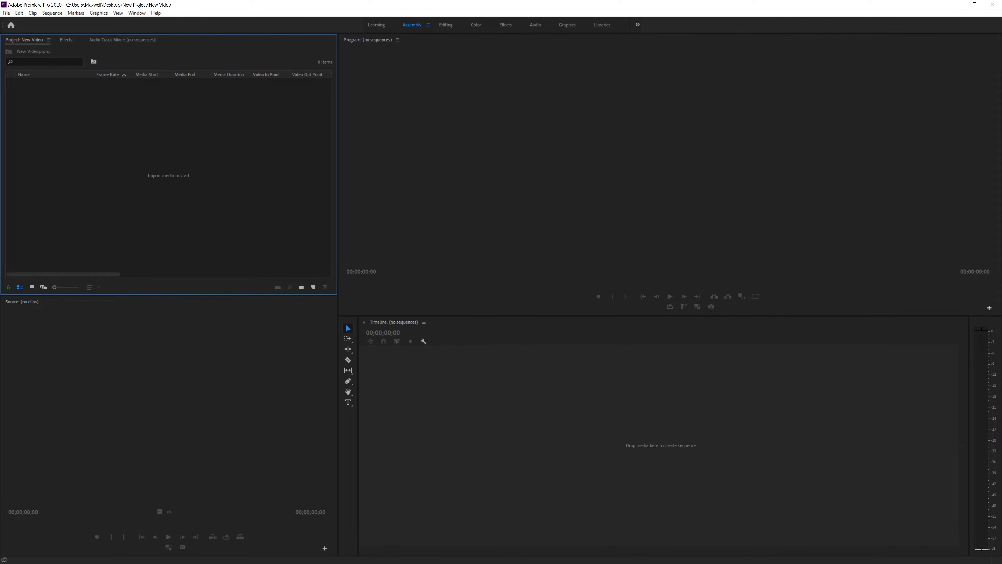
Import the Famous Celebrities First Auditions video from the New Project folder in File Explorer into the Premiere Pro project
key("alt+Tab")
left_click_drag(391, 242, 223, 178)
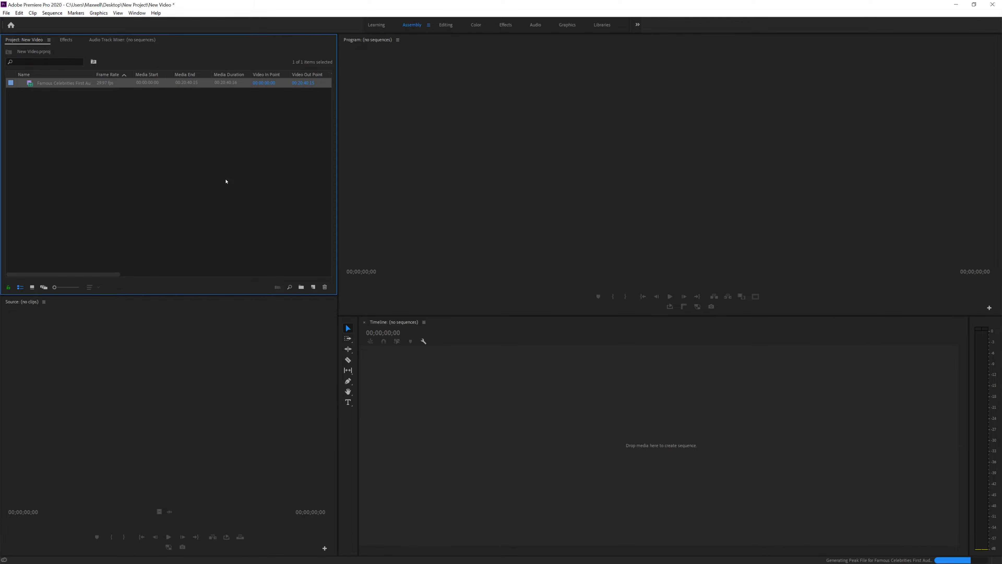
left_click(87, 134)
Examine the imported clip's metadata in the project list, including its frame rate, duration and Video Info
left_click(44, 84)
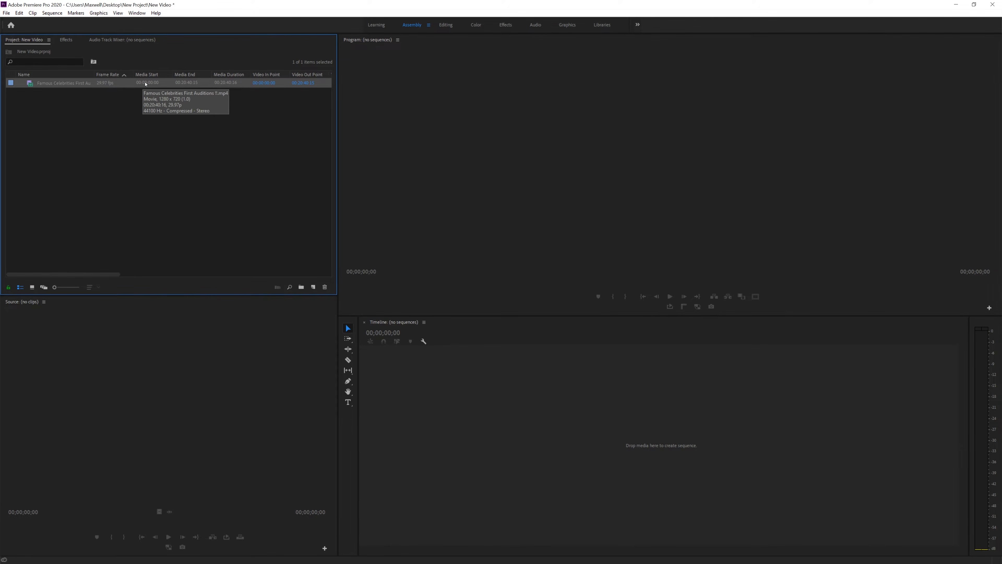
left_click(230, 103)
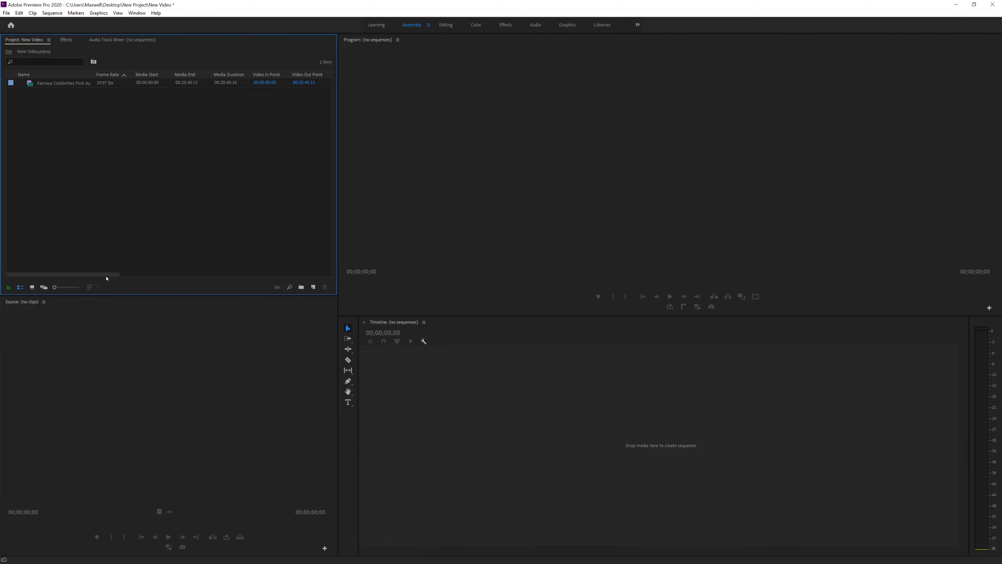
left_click_drag(107, 275, 216, 275)
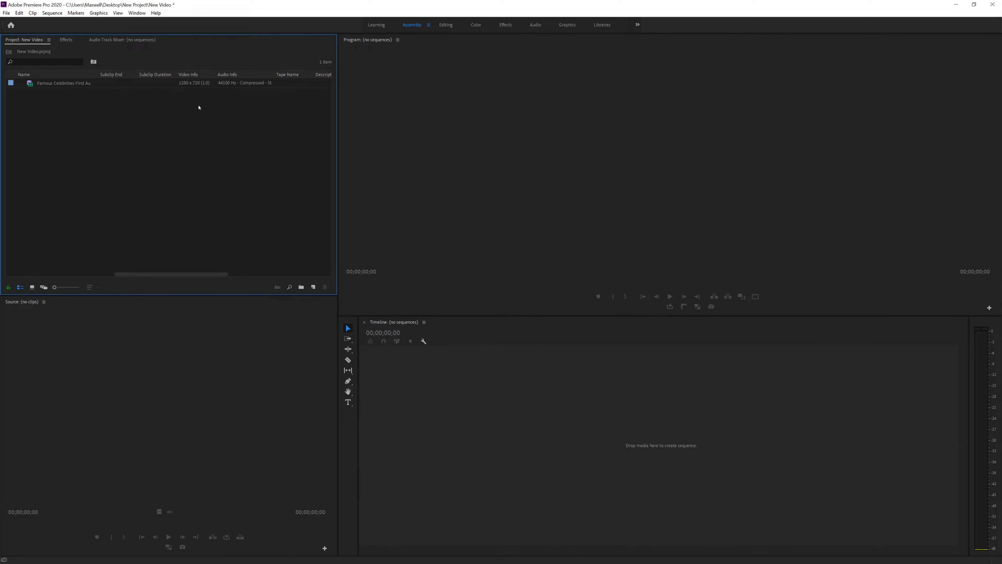
left_click(190, 75)
left_click(198, 84)
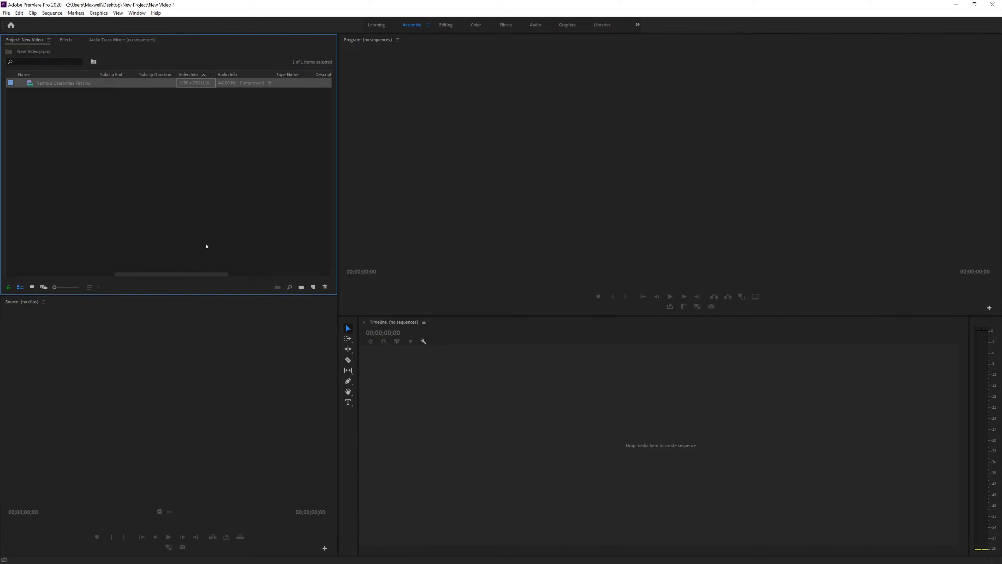
left_click_drag(201, 275, 94, 275)
left_click(37, 99)
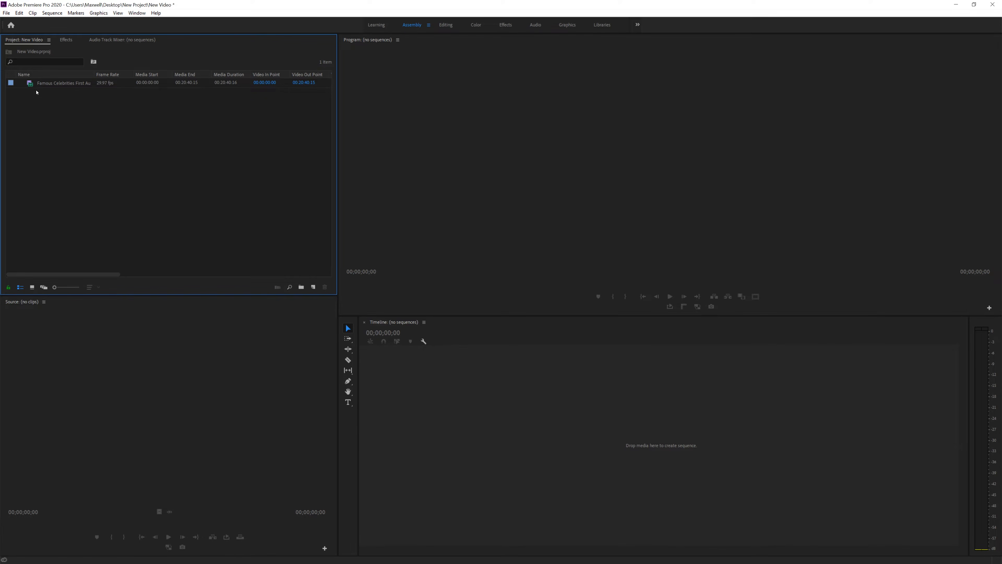
Load the Famous Celebrities First Auditions clip into the Source monitor and play it from about 00:07:03
left_click(29, 84)
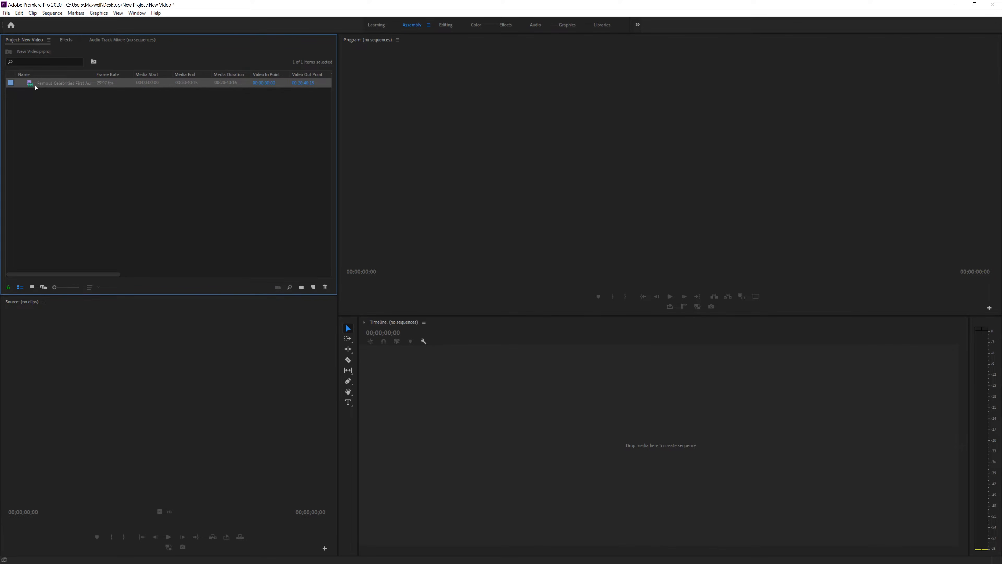
left_click_drag(30, 84, 163, 476)
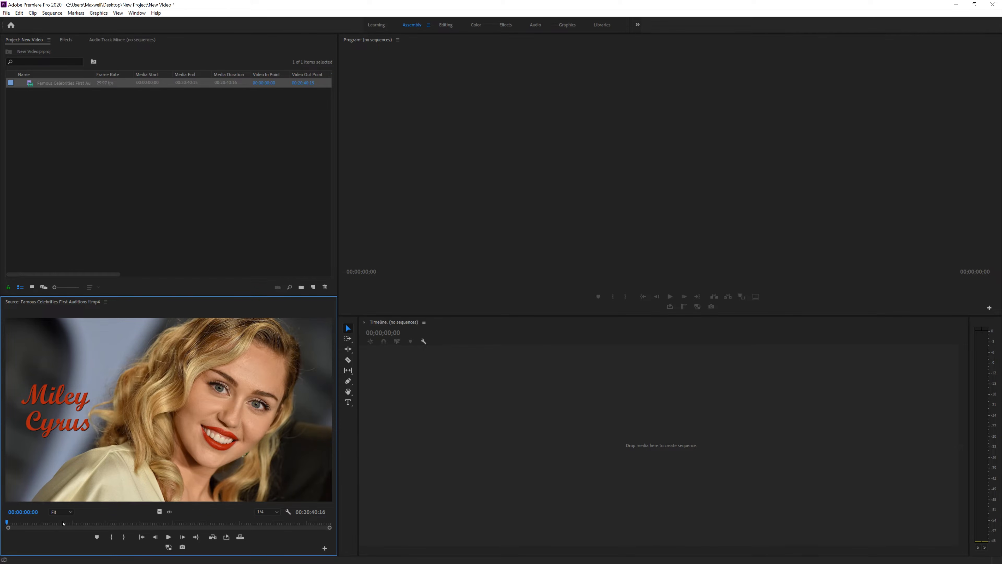
left_click_drag(63, 523, 115, 523)
left_click(169, 537)
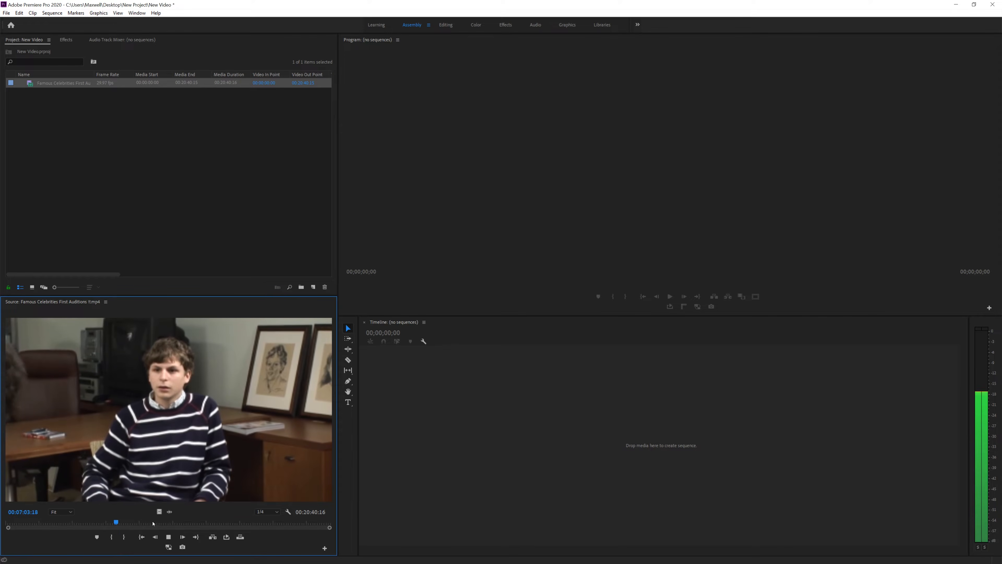
Preview several other parts of the clip in the Source monitor, pausing at about 00:03:24
left_click(154, 523)
left_click(193, 525)
key("space")
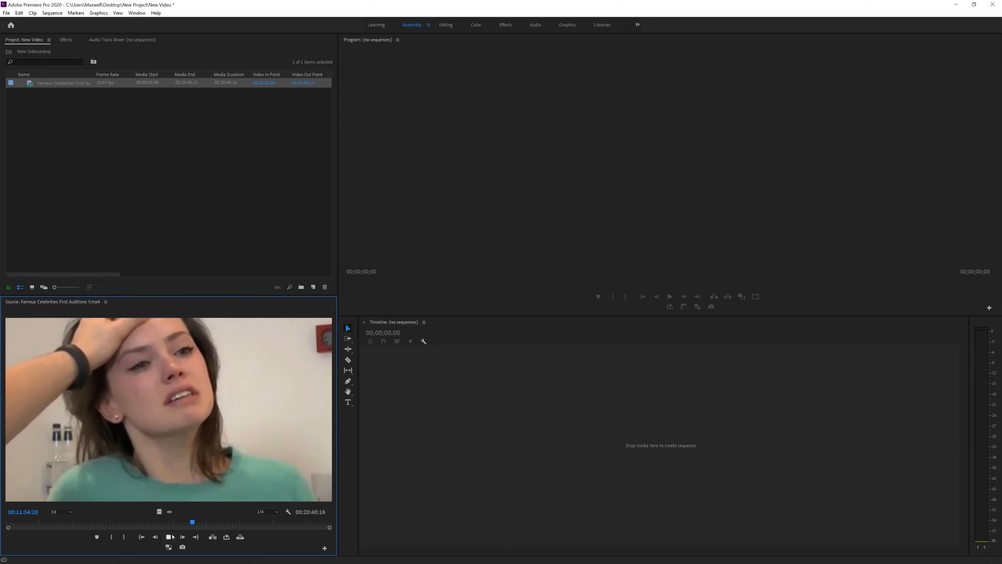
left_click(235, 523)
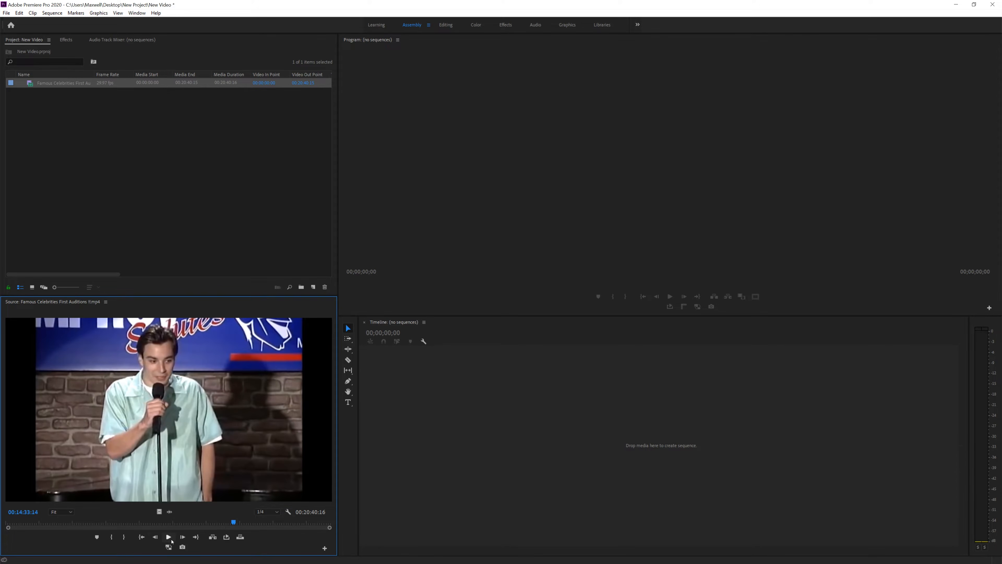
key("space")
left_click(58, 524)
left_click(169, 537)
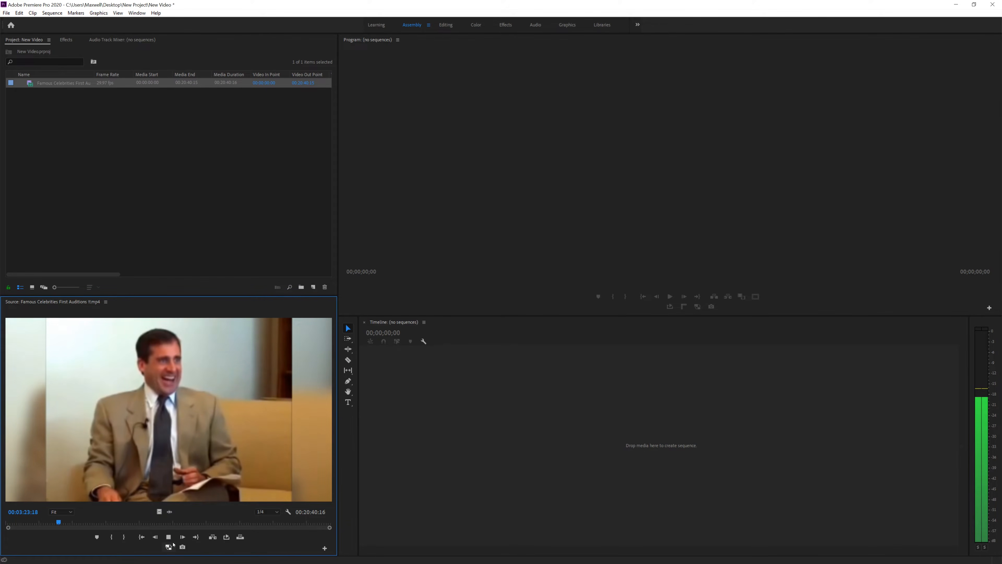
left_click(169, 537)
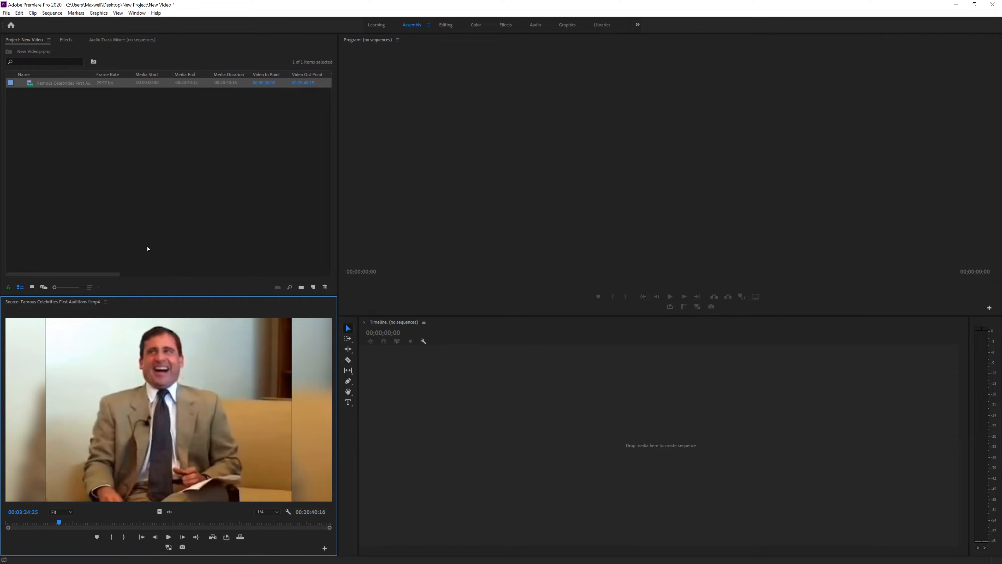
left_click(143, 152)
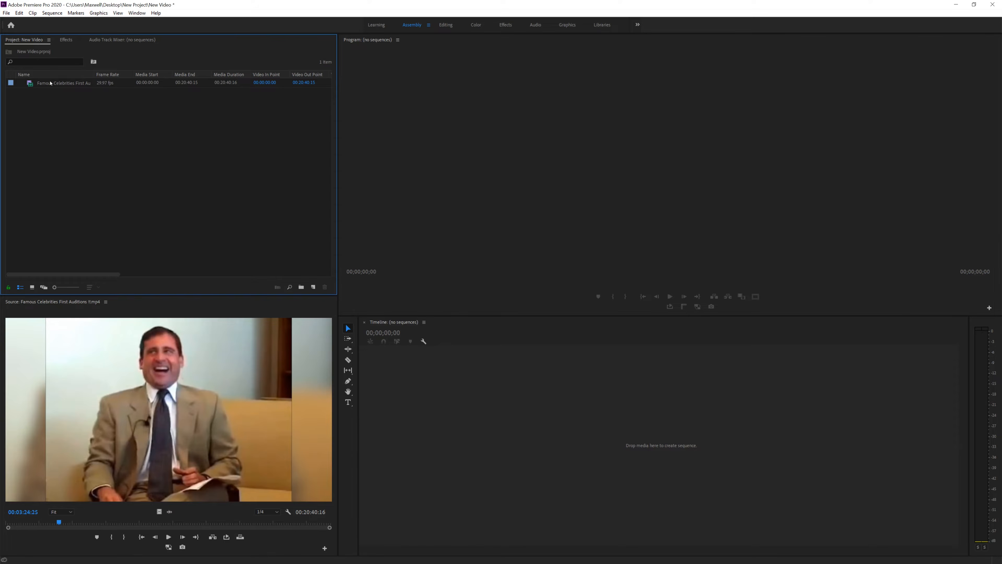
Create a new sequence from the imported clip and scrub its timeline to about 00:08:26
left_click(49, 84)
right_click(48, 83)
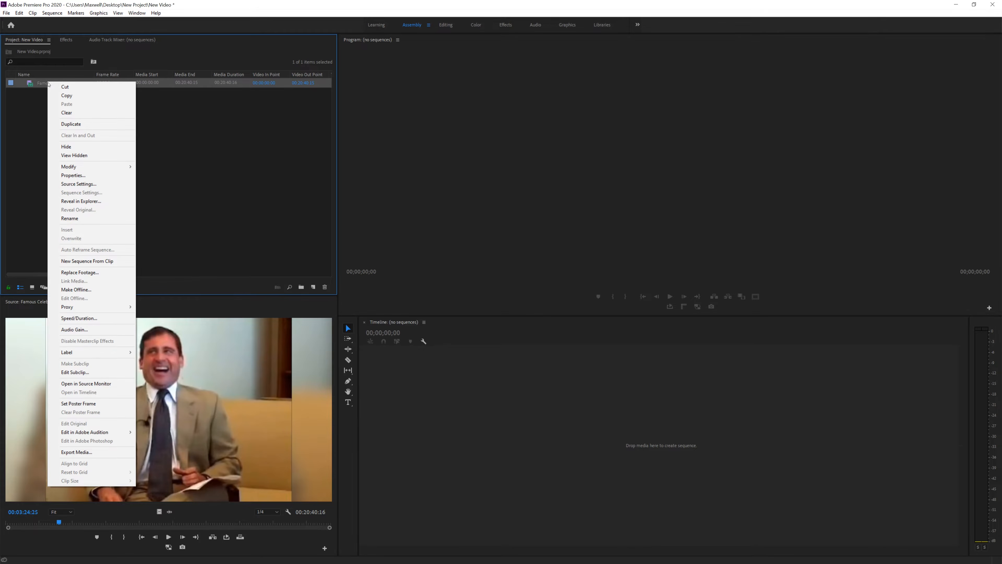
left_click(91, 261)
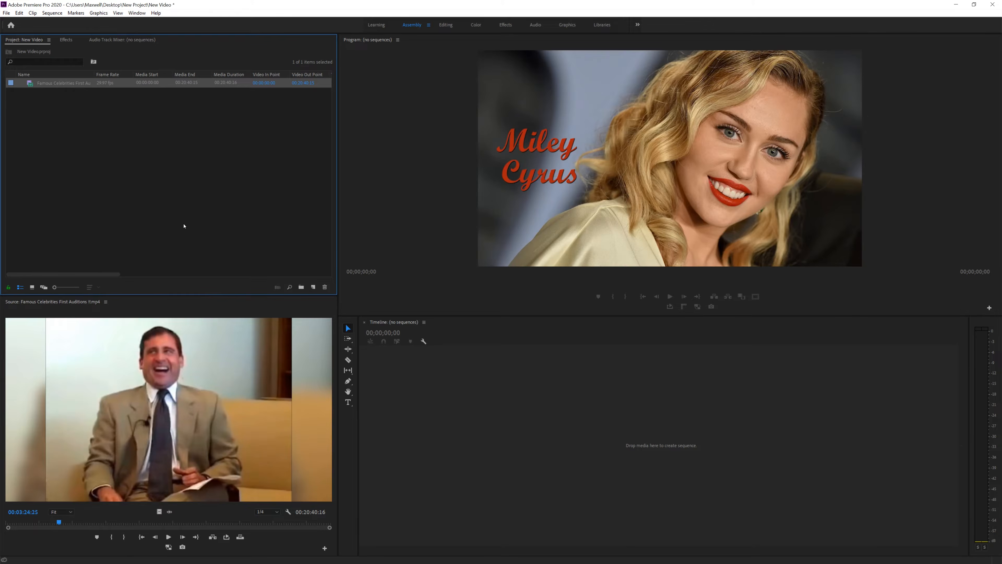
left_click(496, 438)
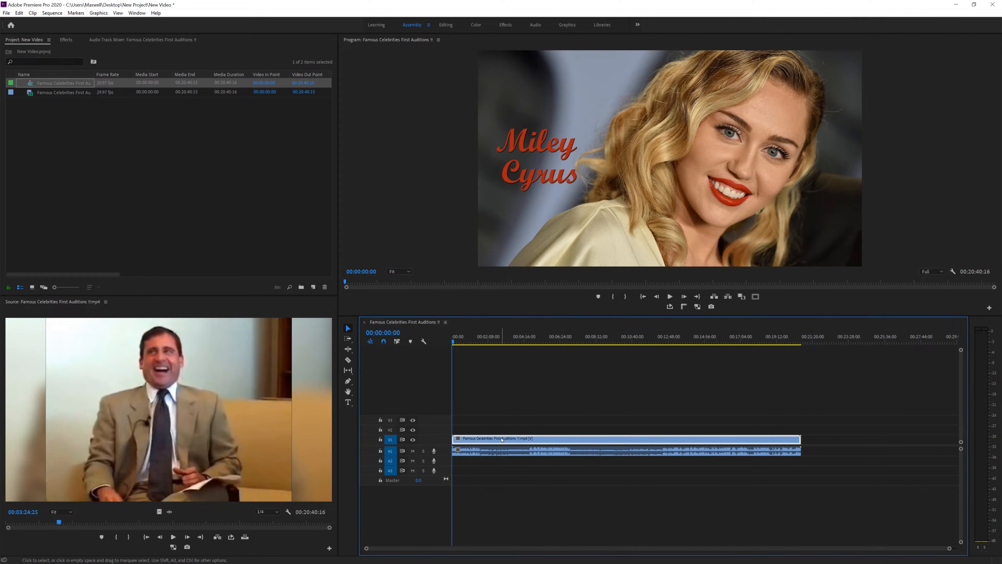
left_click(501, 451)
left_click_drag(454, 342, 594, 361)
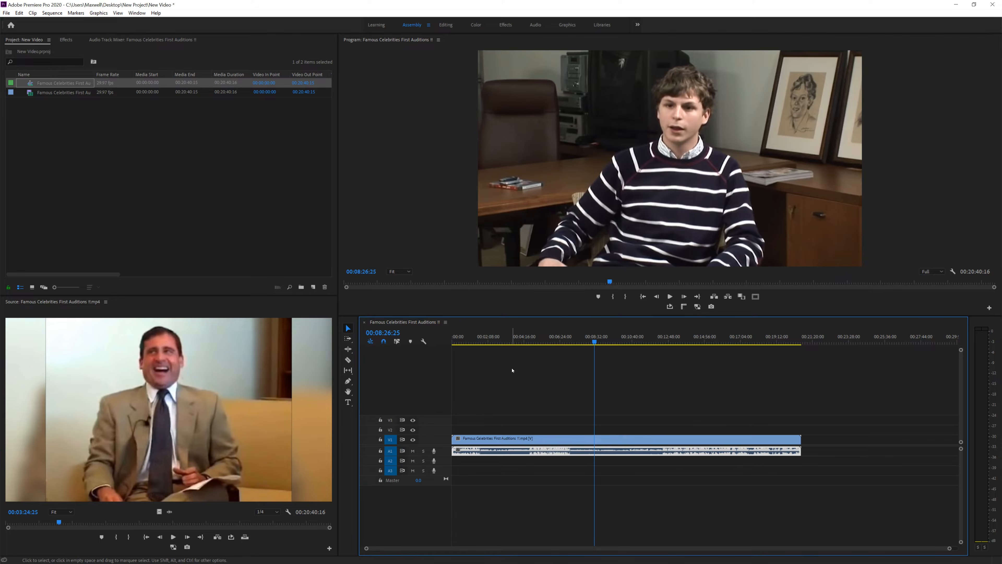
Delete the clip from the timeline and remove its automatically created sequence from the project
key("Delete")
left_click(226, 189)
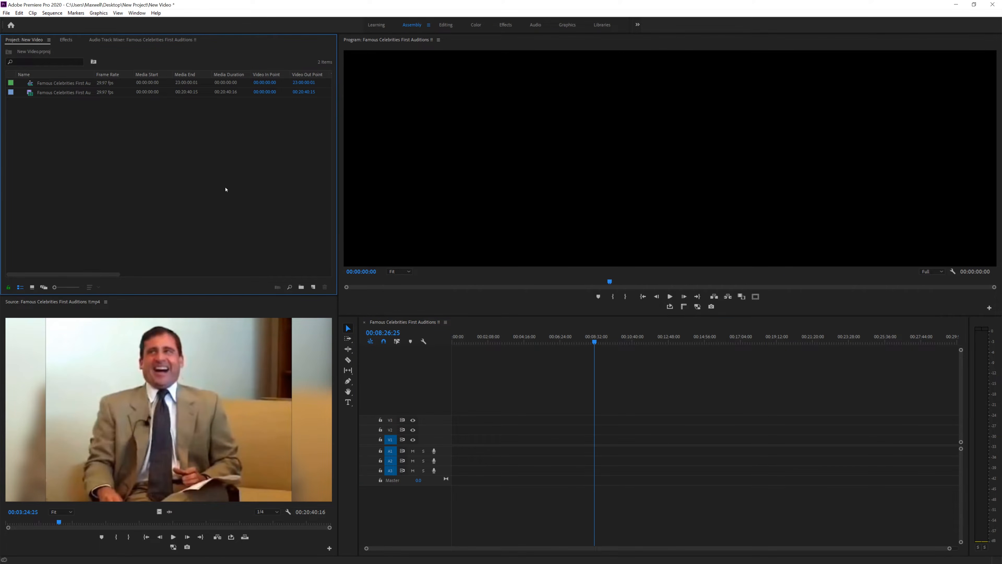
left_click(78, 83)
key("Delete")
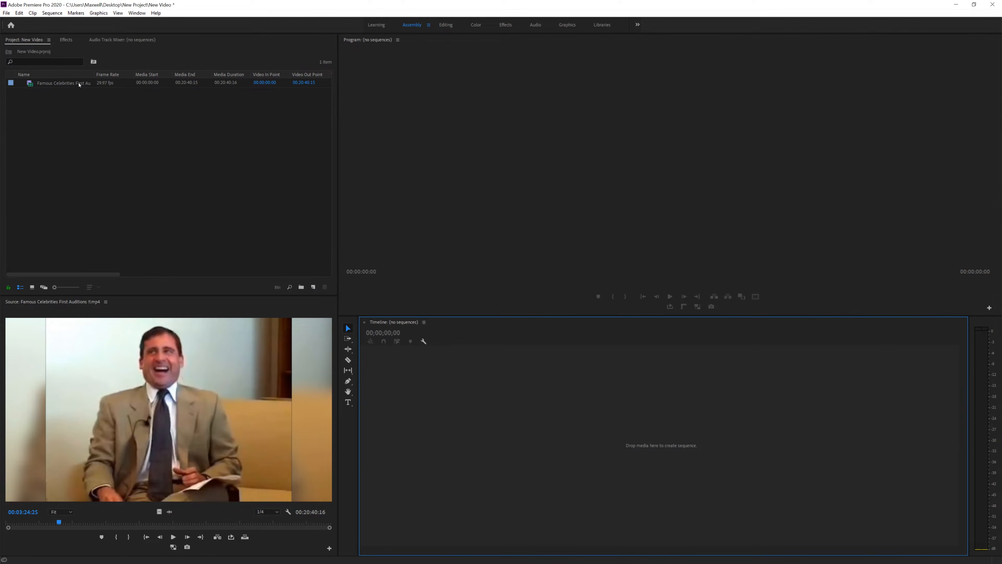
left_click(140, 165)
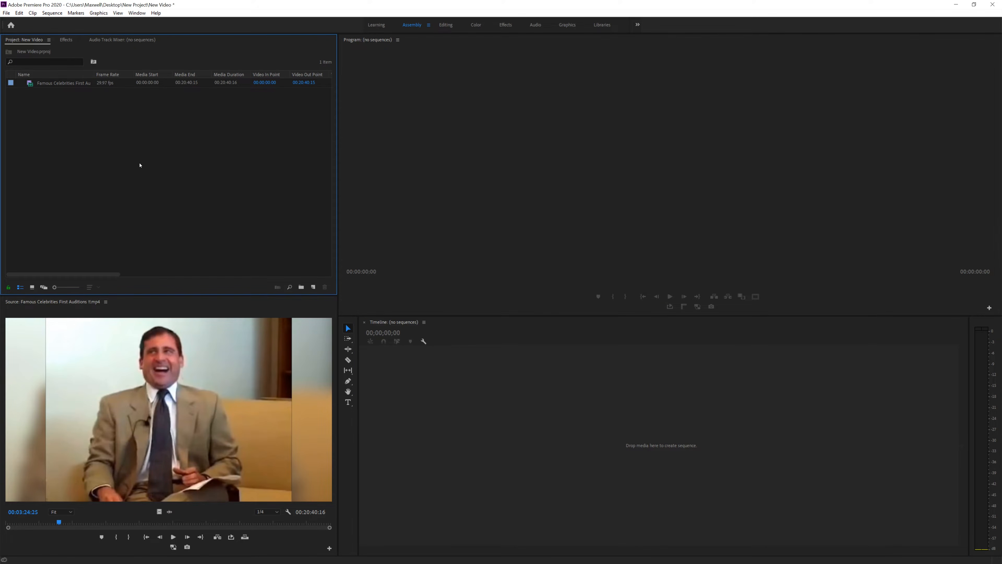
Start a new sequence in the project using the Digital SLR 1080p preset DSLR 1080p24
left_click(312, 287)
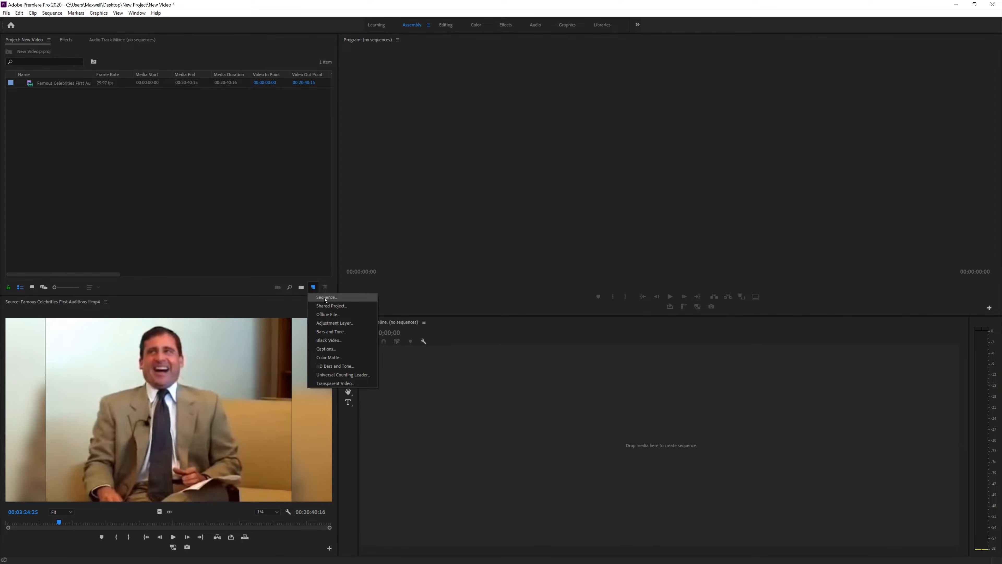
left_click(171, 149)
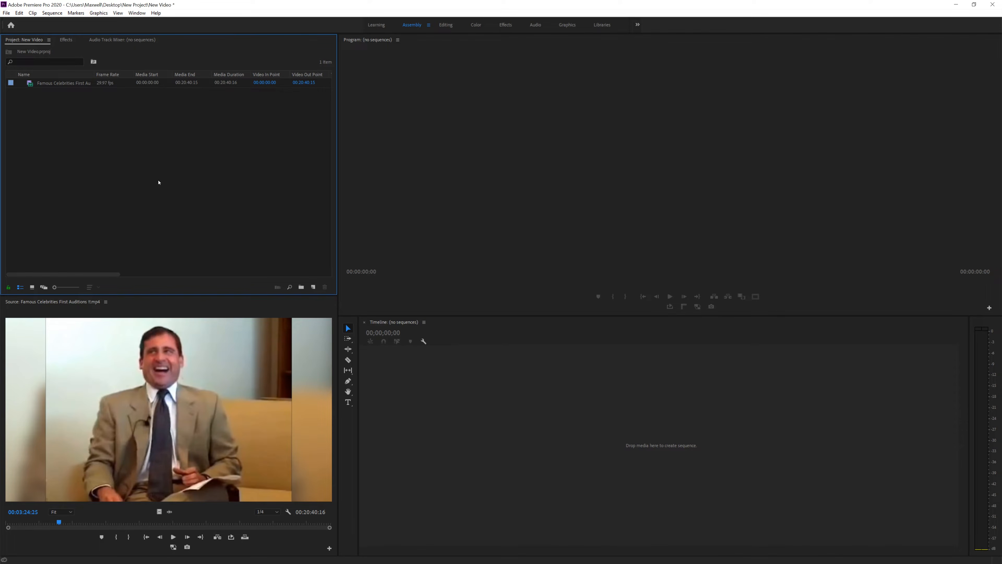
right_click(146, 159)
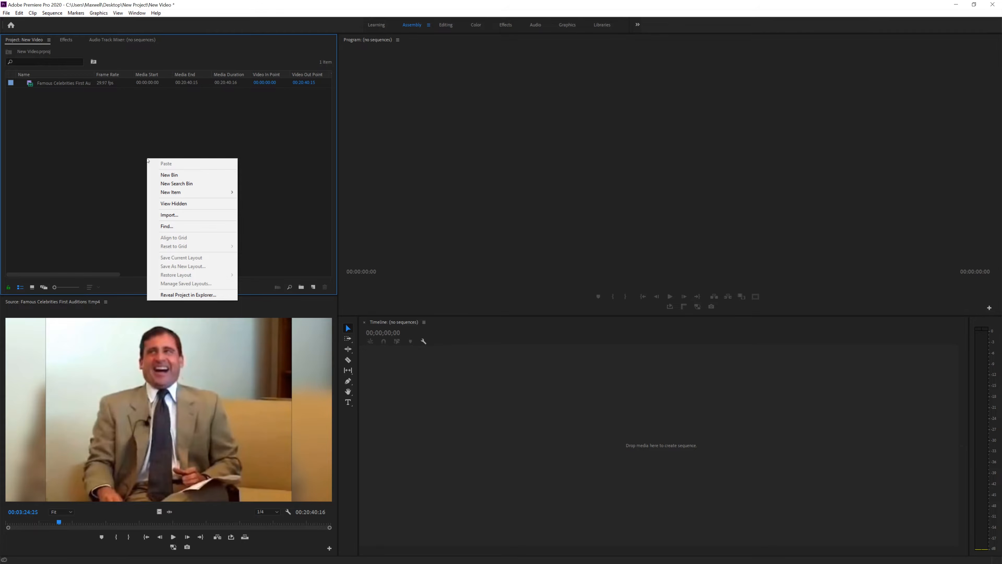
mouse_move(197, 192)
left_click(257, 196)
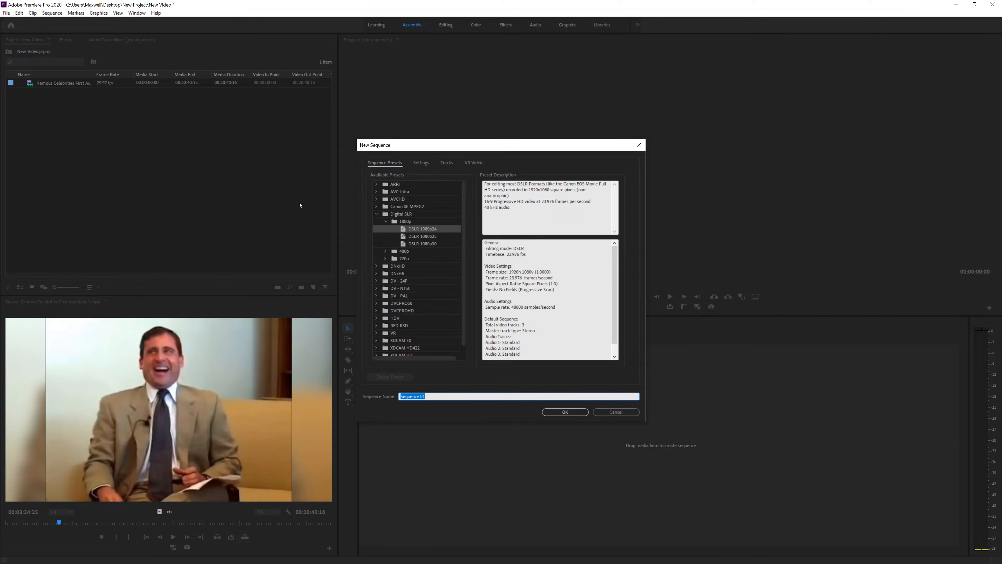
left_click(378, 216)
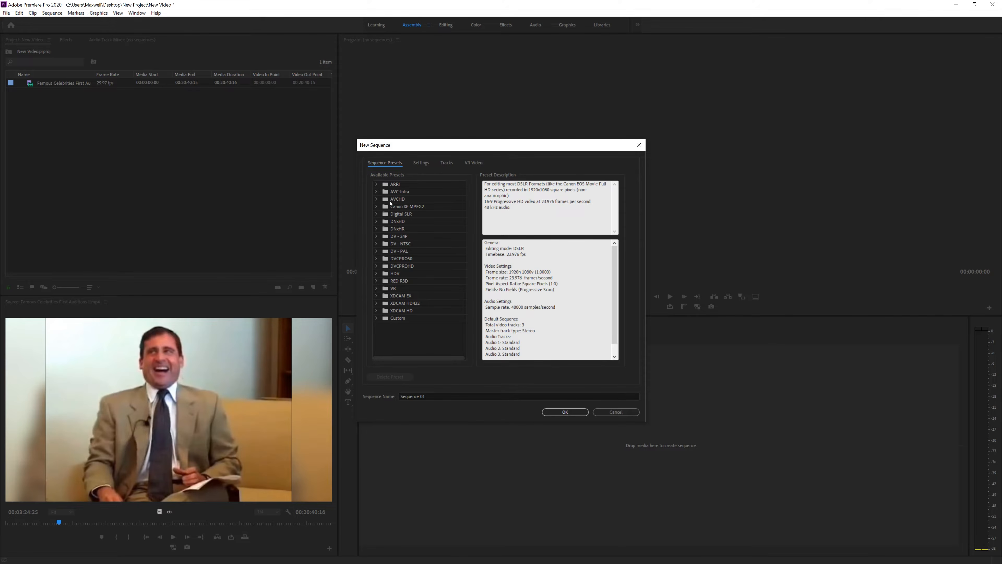
left_click(404, 213)
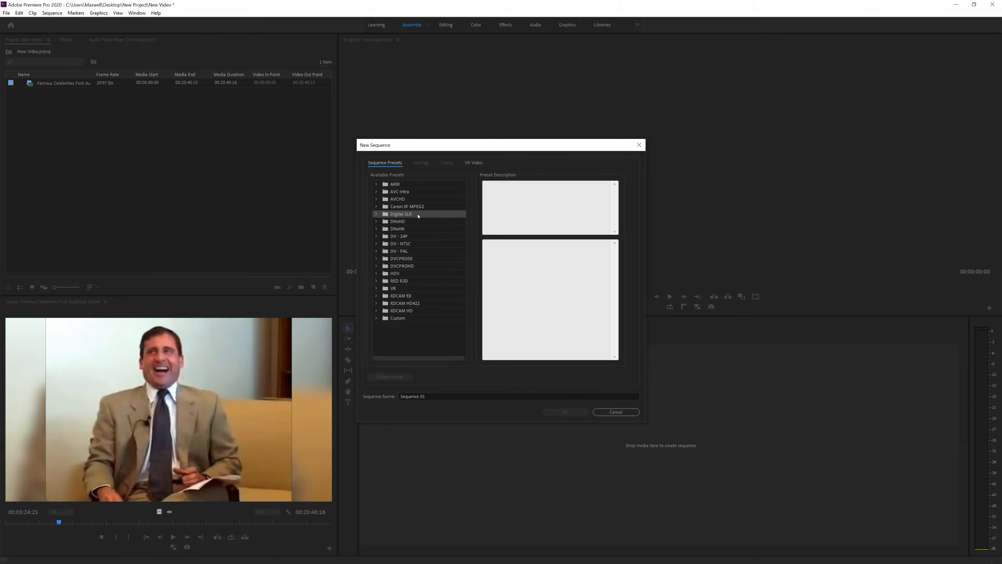
left_click(376, 214)
left_click(395, 222)
left_click(386, 222)
left_click(385, 222)
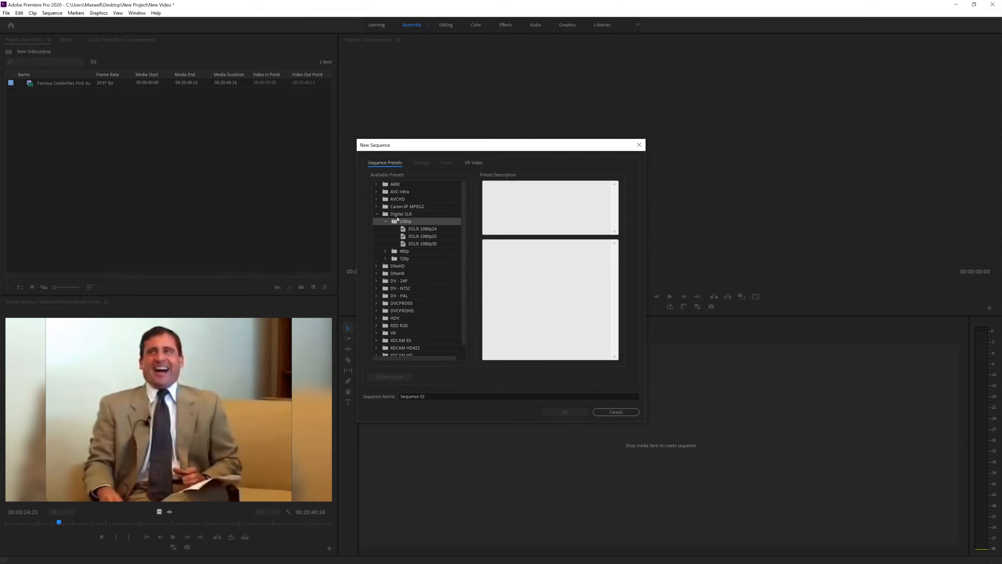
left_click(429, 230)
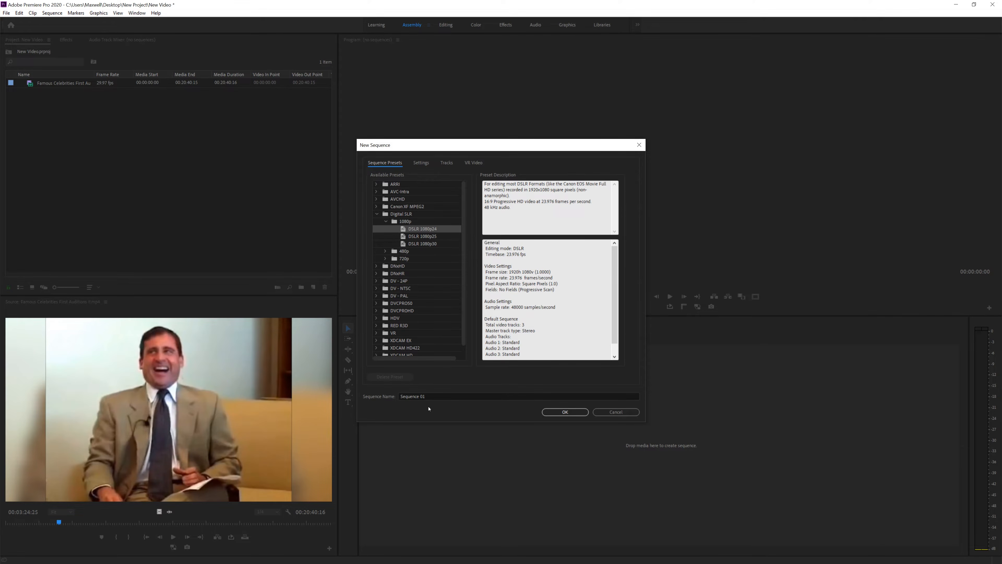
Name the sequence Video 1, review its settings, track and VR options, and create it
left_click(413, 396)
type("Video 1")
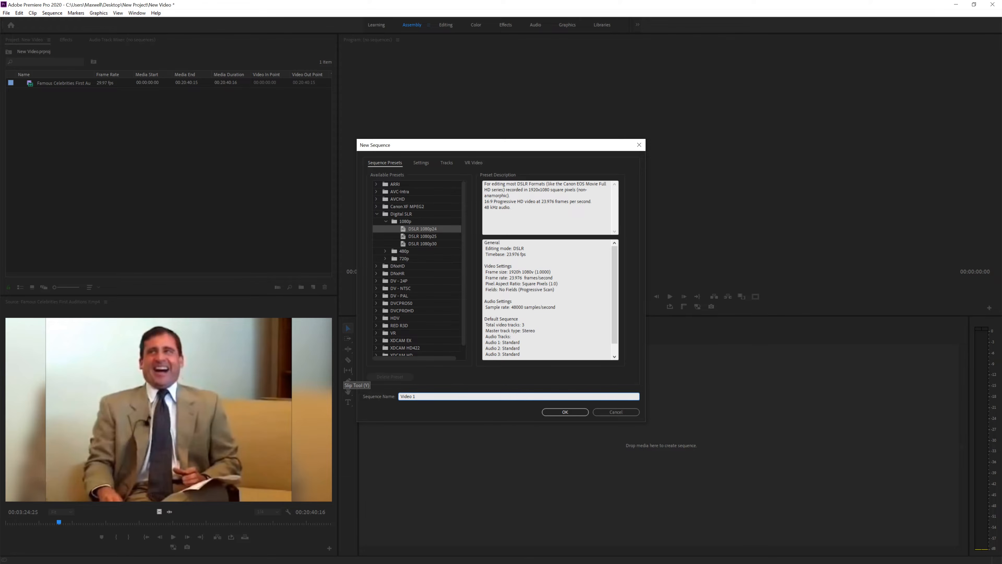
left_click(421, 163)
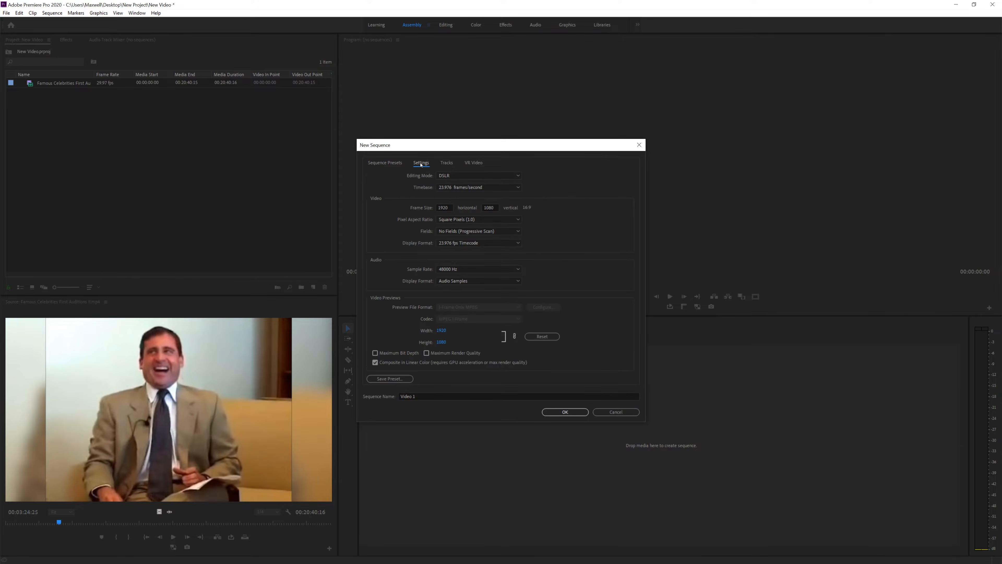
left_click(446, 162)
left_click(473, 162)
left_click(420, 163)
left_click(385, 162)
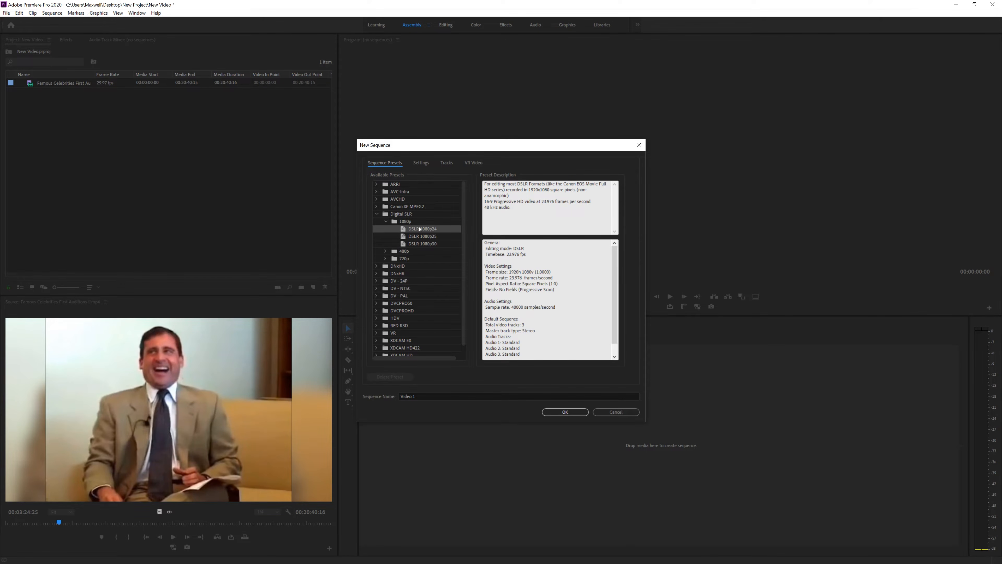
left_click(564, 412)
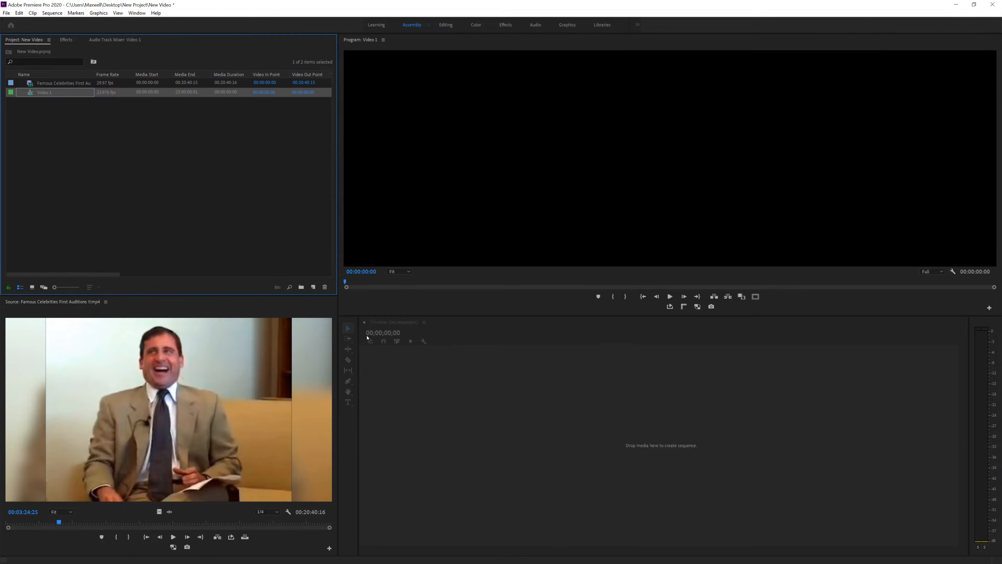
Select both the clip and the Video 1 sequence in the project and display the items as thumbnails
left_click(33, 99)
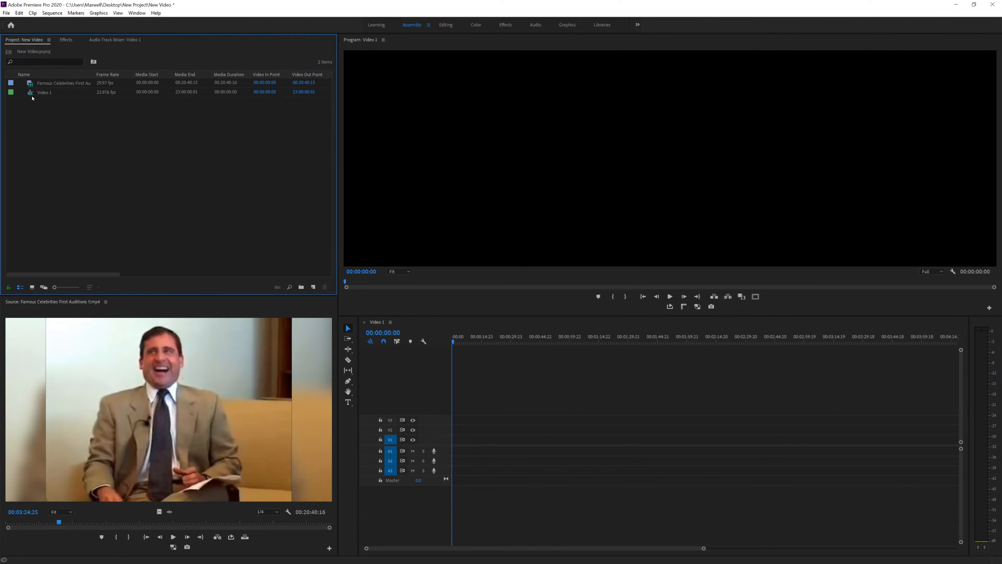
left_click(30, 95)
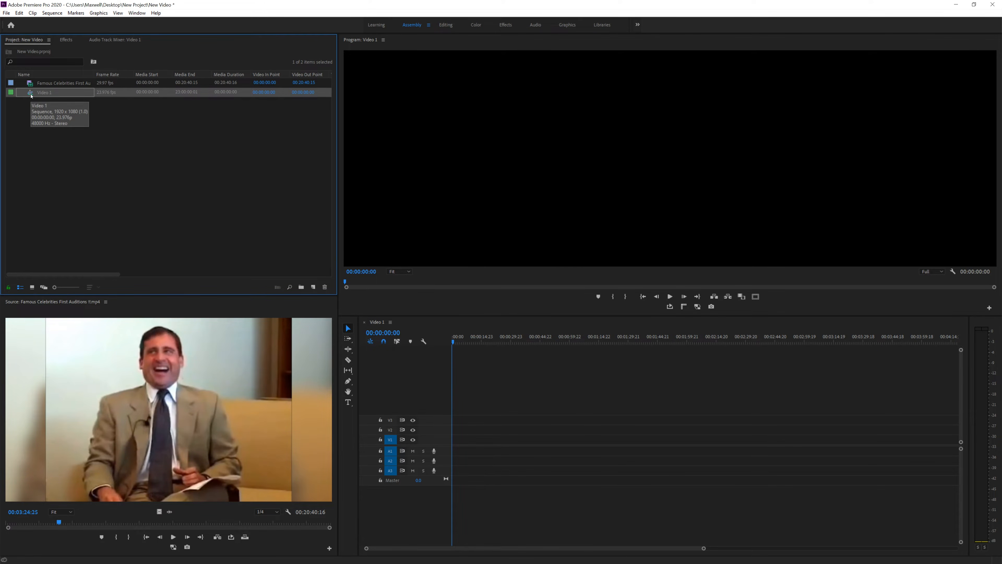
left_click_drag(59, 119, 30, 80)
left_click_drag(30, 142, 73, 80)
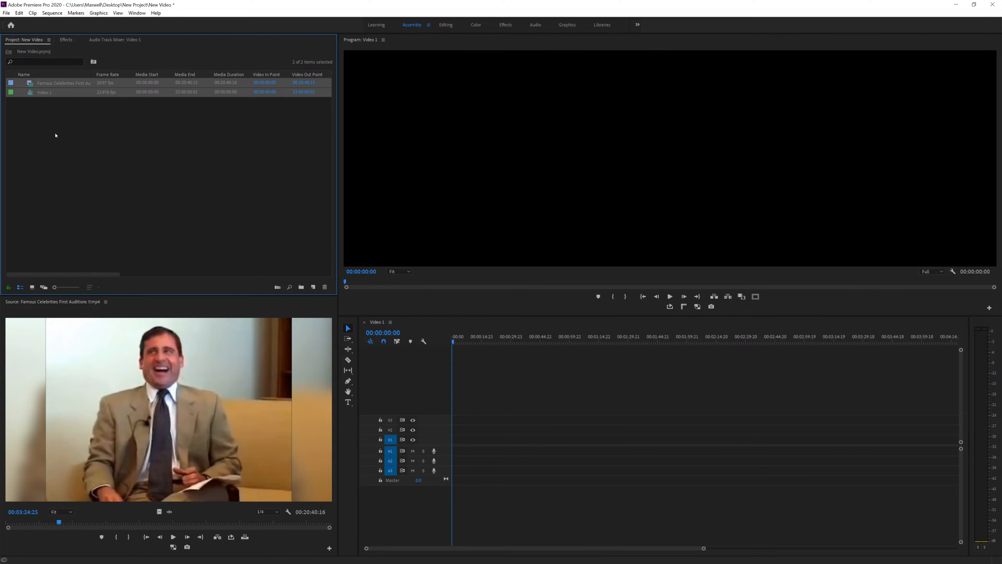
left_click(32, 287)
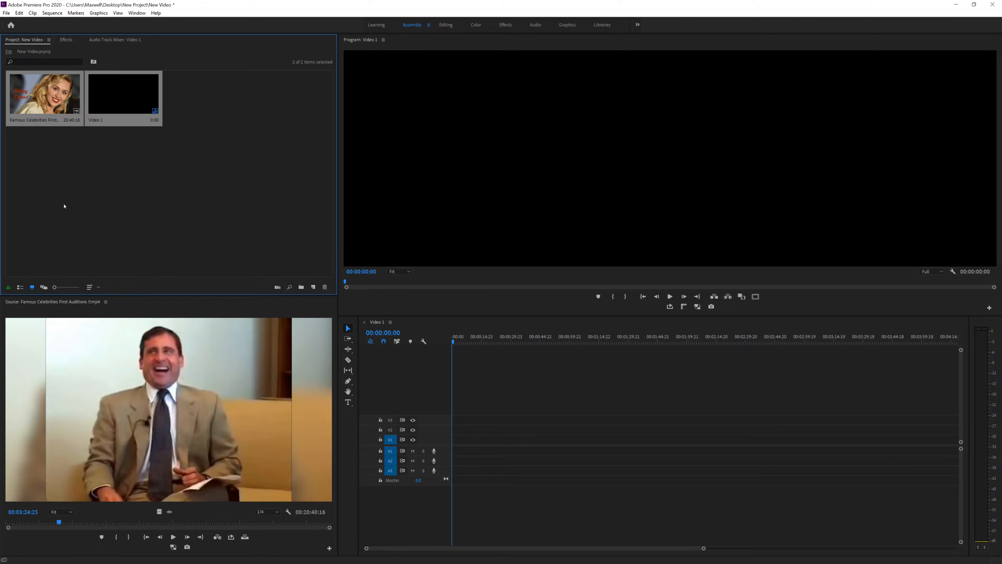
left_click(99, 112)
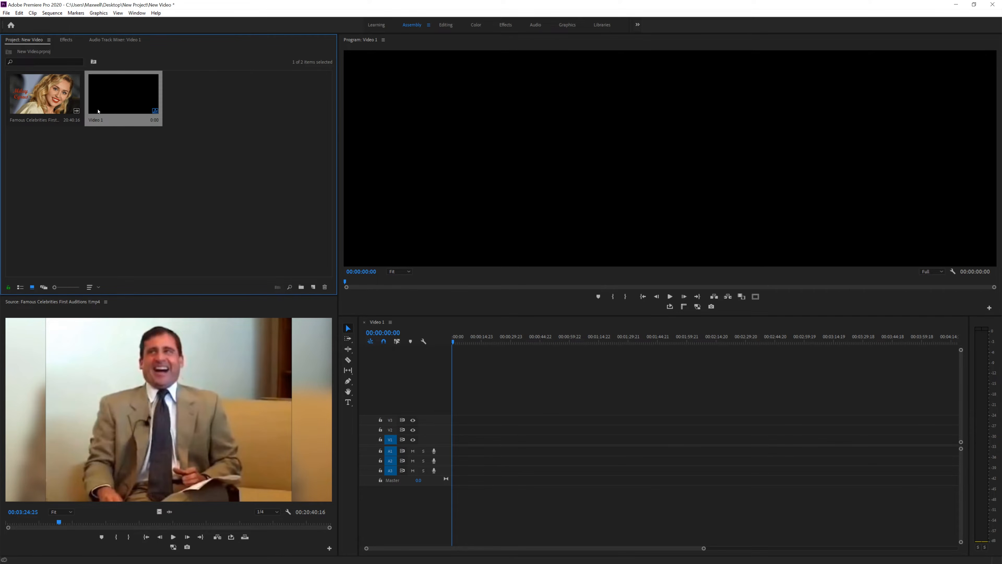
left_click_drag(491, 381, 930, 524)
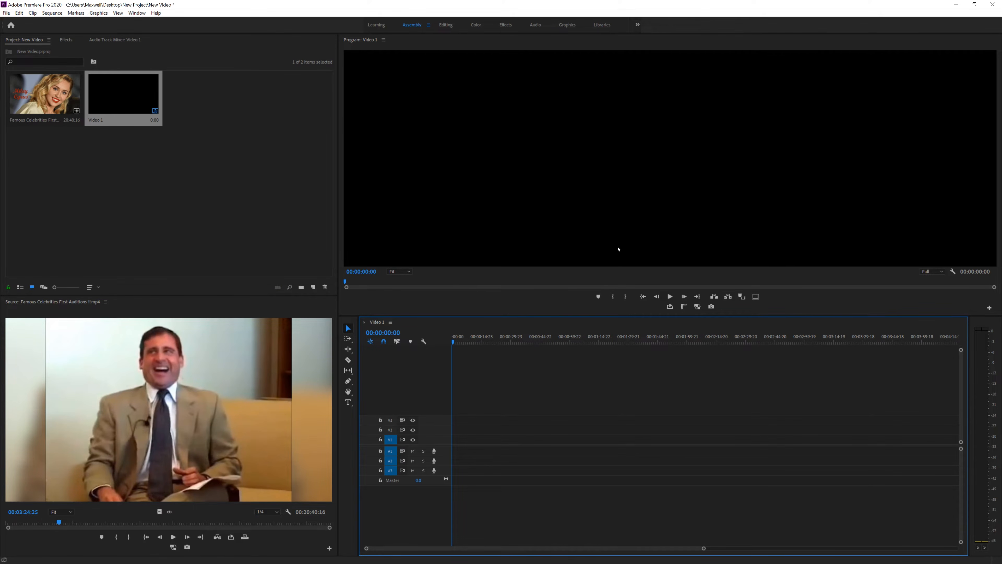
left_click(39, 105)
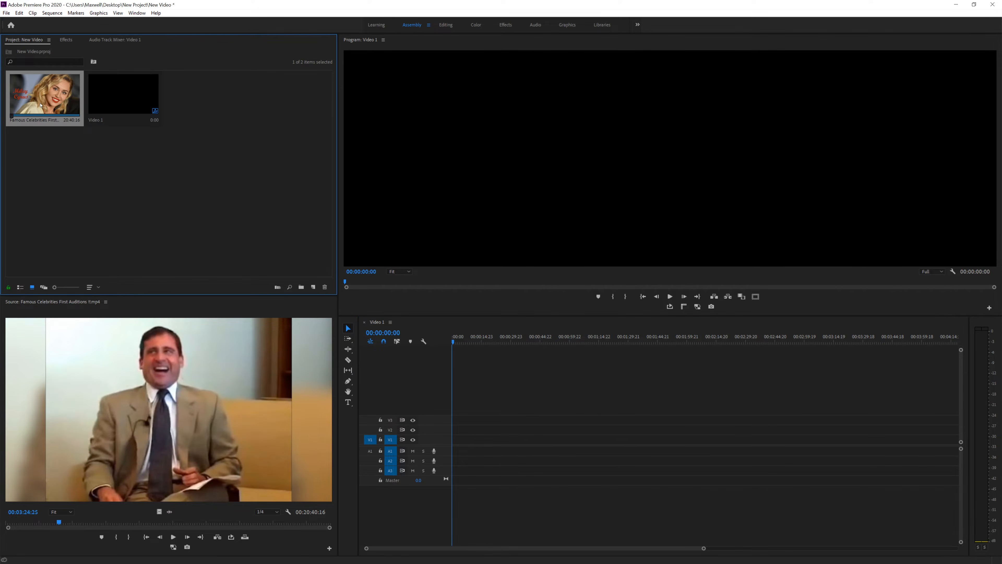
left_click(109, 176)
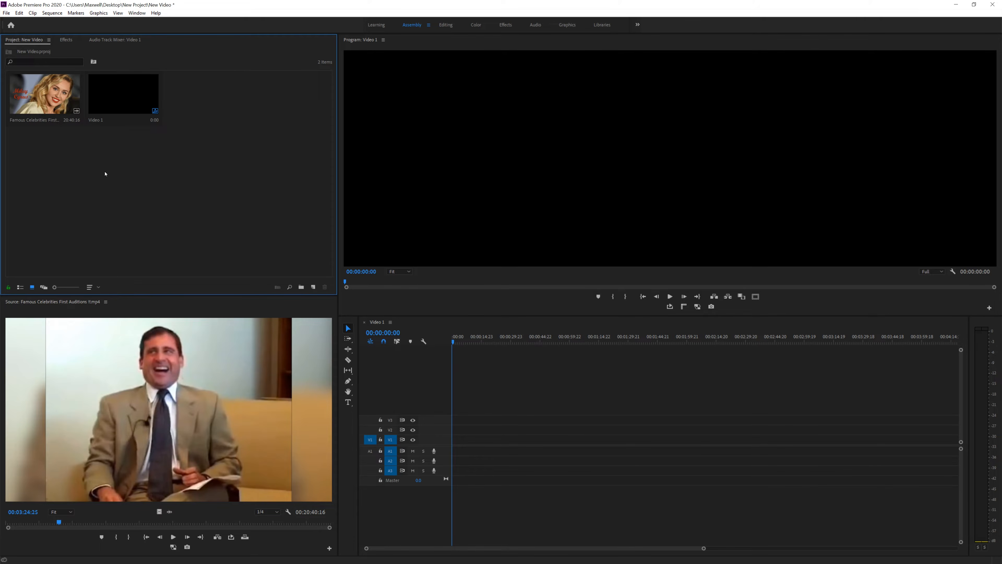
Clear the clip selection and display the project items as a list again
left_click(54, 88)
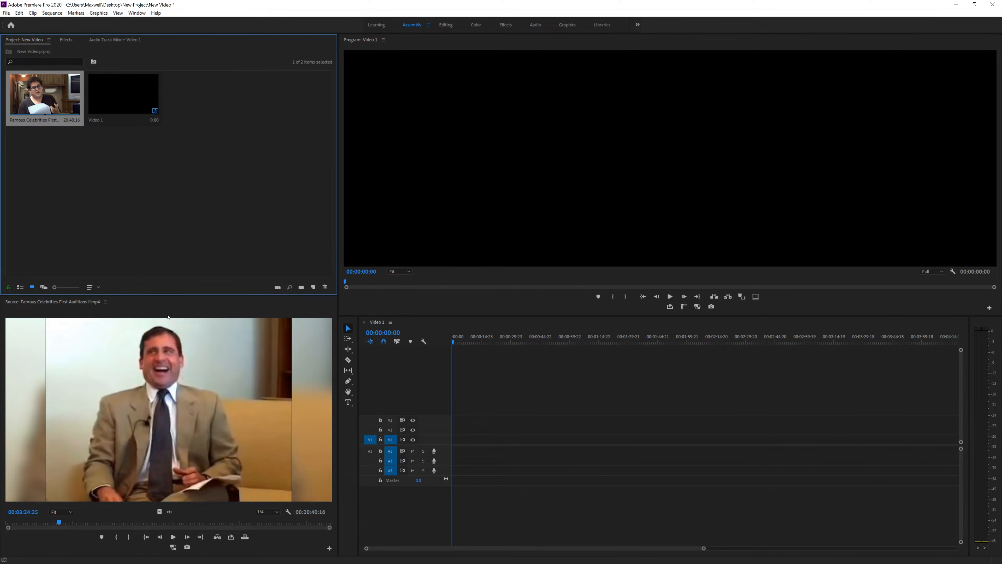
left_click(265, 187)
left_click(20, 287)
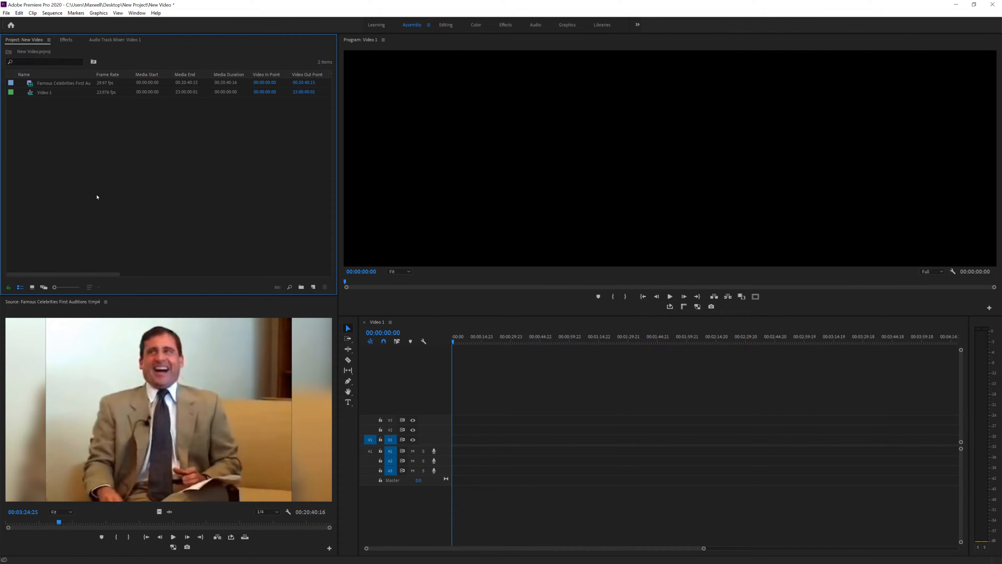
Create a bin named Footage in the project and move the celebrity auditions clip into it
left_click(302, 288)
type("Footage")
key("Tab")
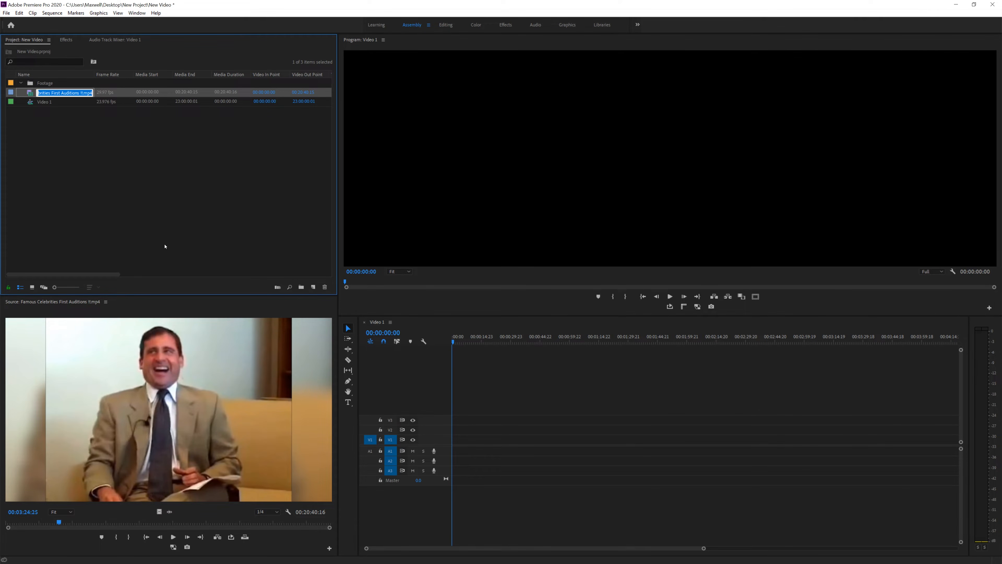
left_click(52, 113)
left_click_drag(31, 94, 43, 84)
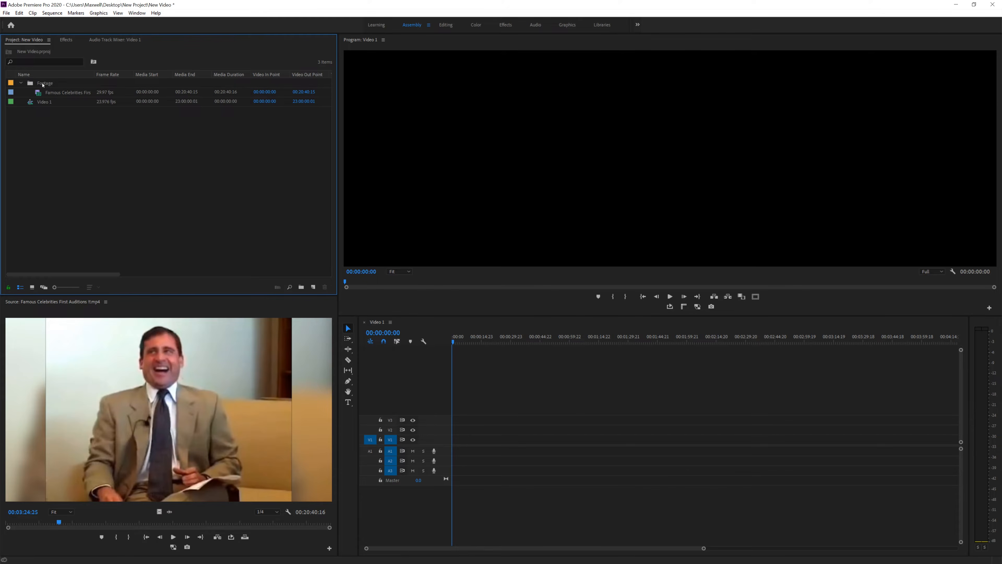
Create a bin named Sequence in the project and move the Video 1 sequence into it
left_click(301, 287)
type("Sequence")
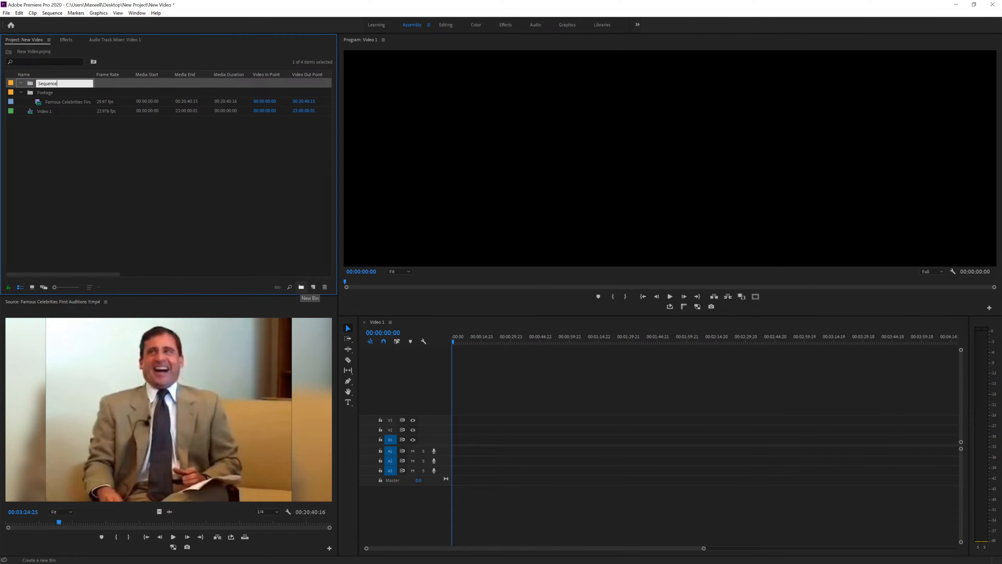
key("Tab")
left_click(94, 142)
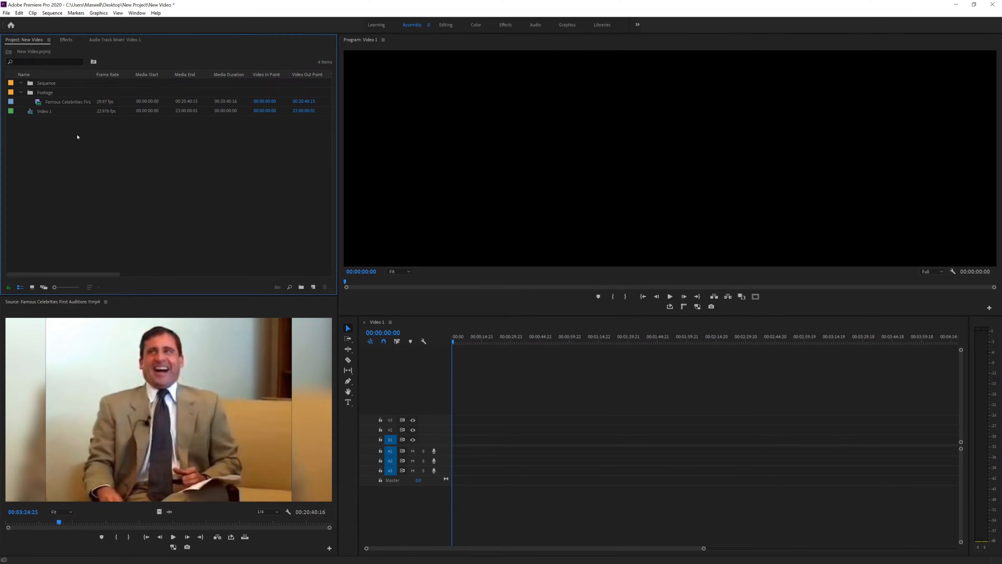
left_click_drag(29, 112, 46, 83)
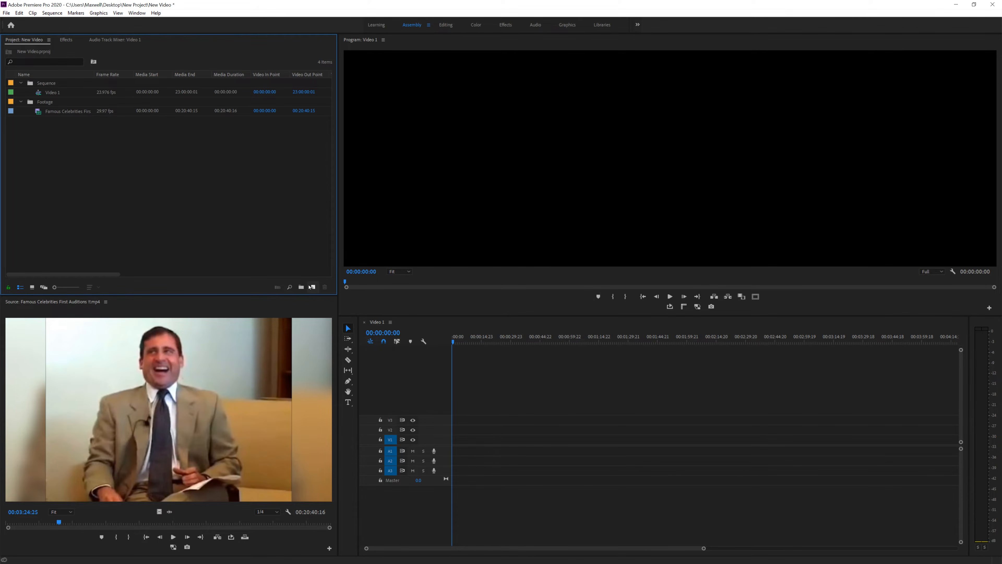
Create a bin named Assets at the root of the project
left_click(301, 287)
type("Assets")
key("Tab")
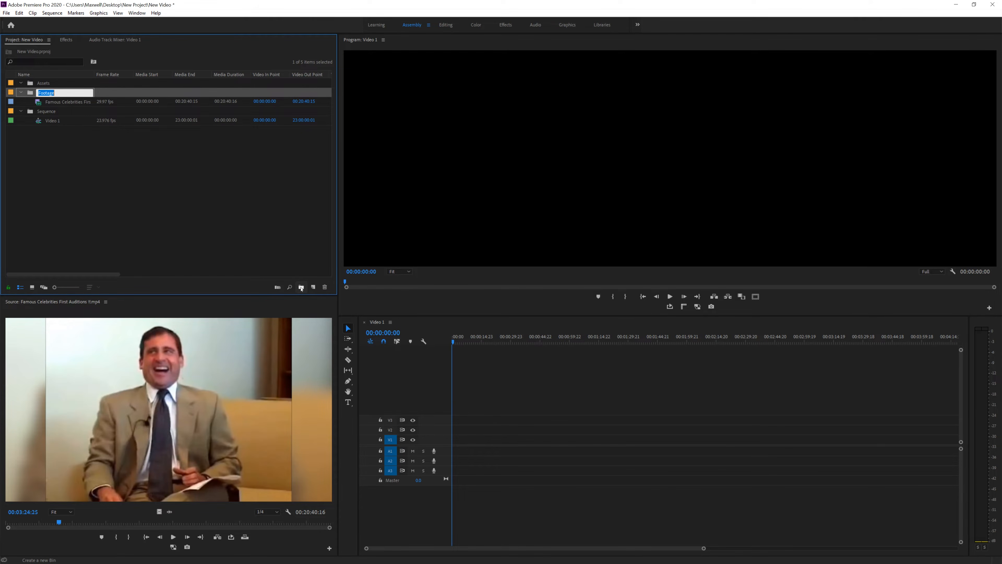
left_click(124, 139)
left_click(45, 83)
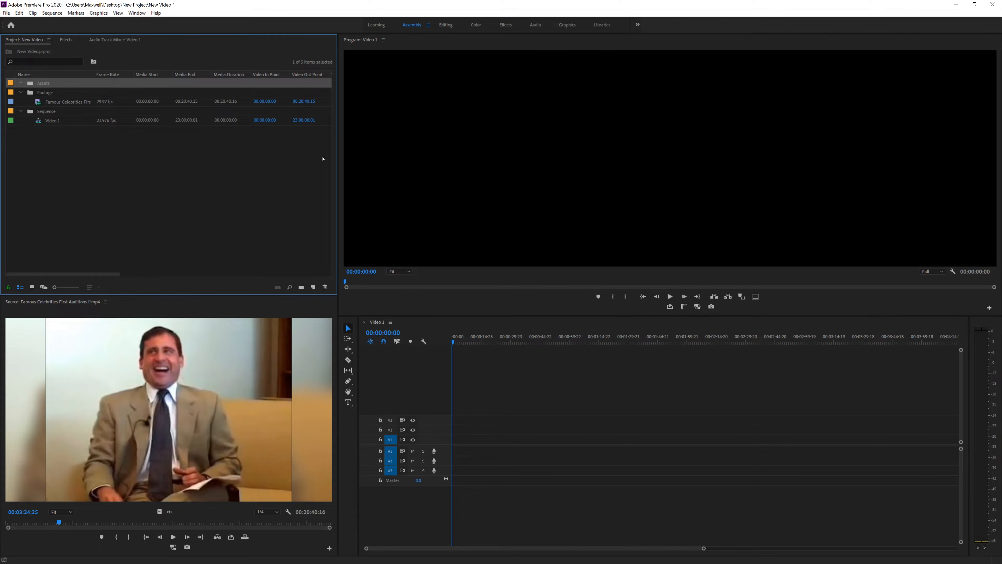
left_click(172, 157)
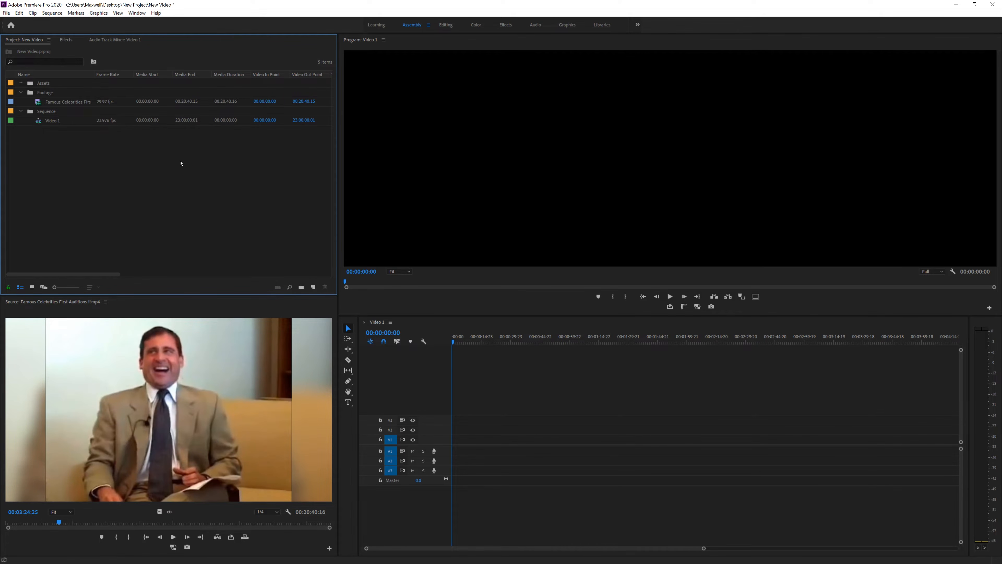
Place the clip from the Footage bin at the start of track V1 in Video 1, keeping the existing sequence settings
left_click(47, 103)
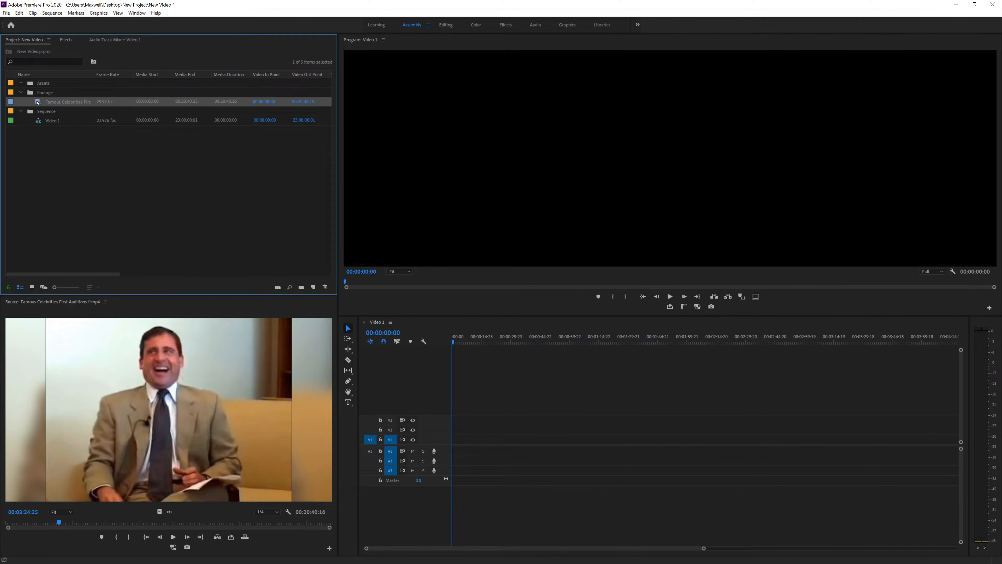
left_click_drag(44, 104, 445, 437)
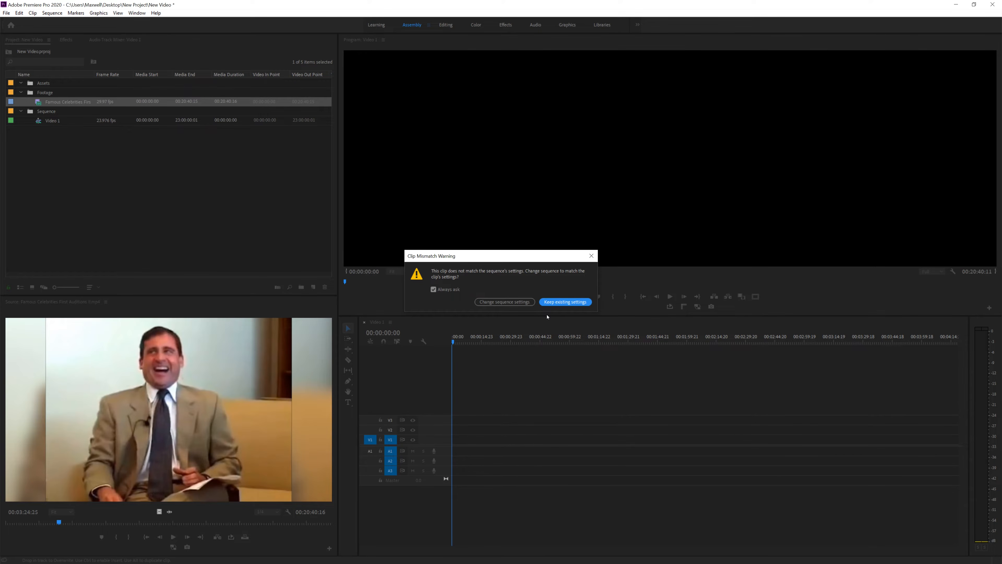
left_click_drag(489, 255, 474, 300)
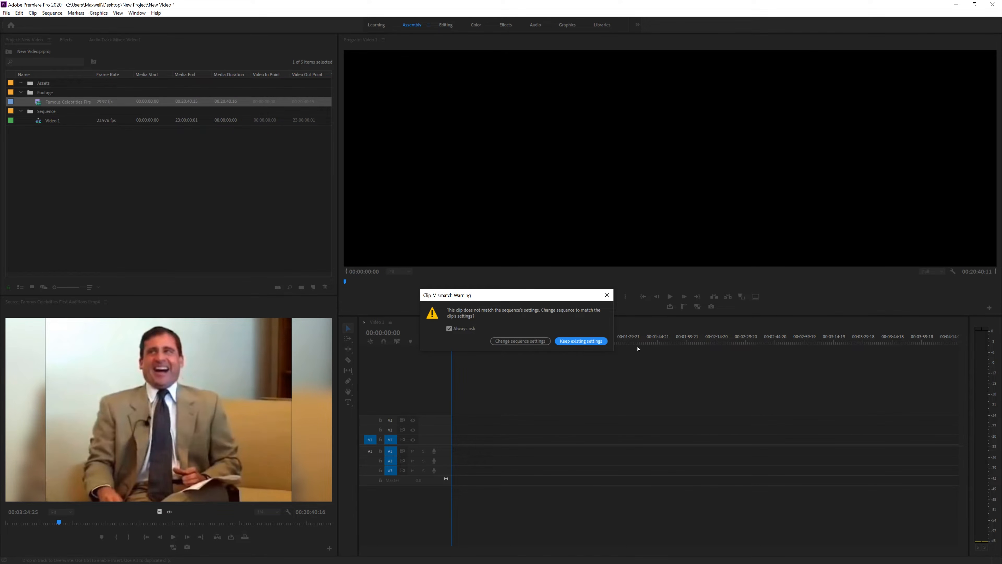
left_click(591, 345)
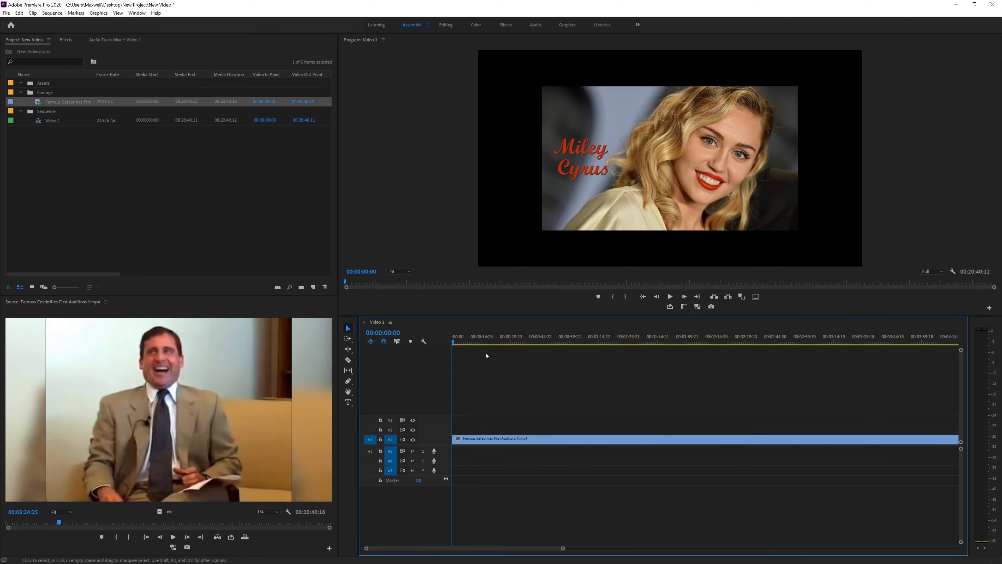
Scrub the playhead along the Video 1 timeline and briefly play the sequence to check the clip's picture and sound
left_click_drag(472, 340, 656, 360)
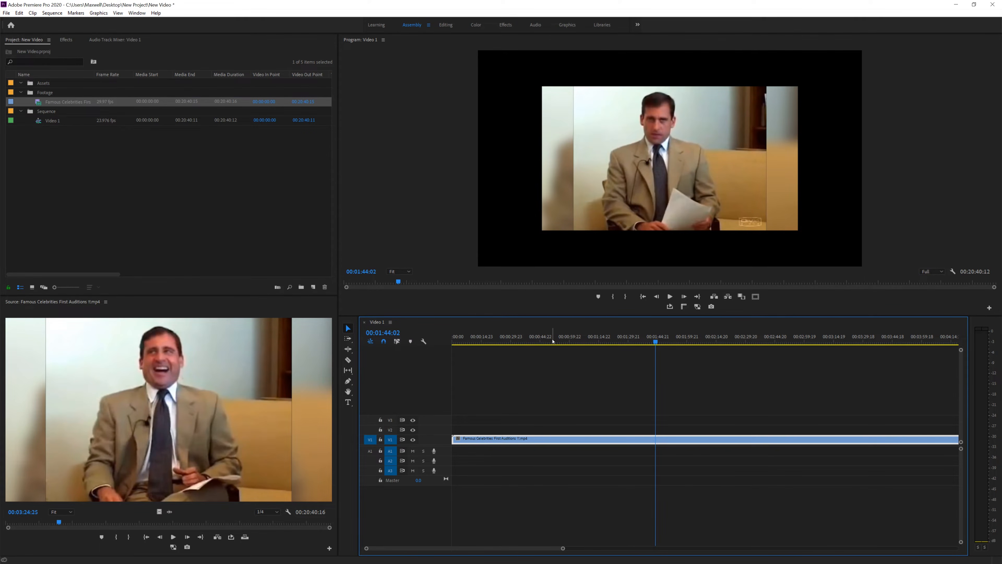
left_click(543, 369)
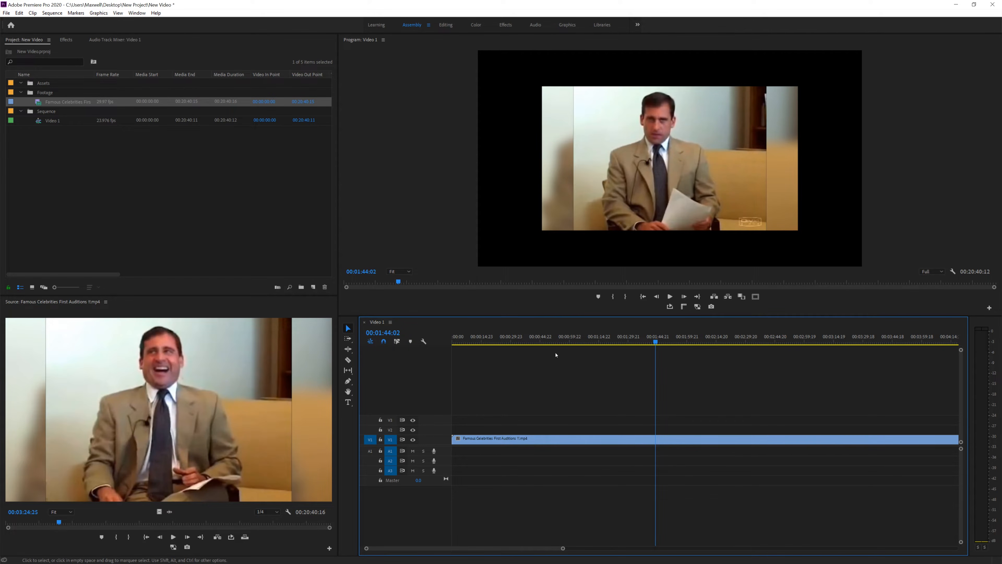
left_click(670, 297)
key("space")
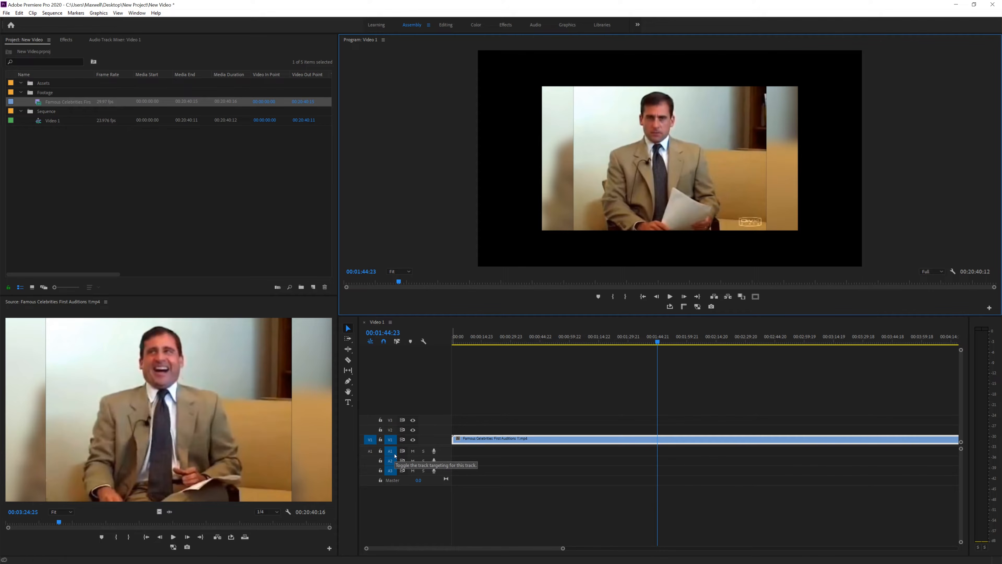
left_click(482, 452)
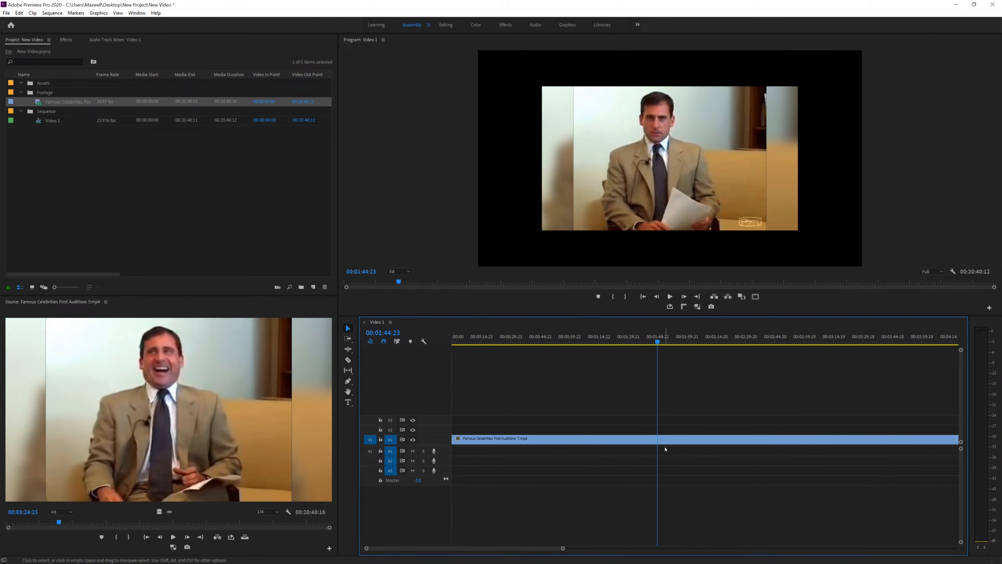
Delete the video-only clip from the Video 1 timeline
left_click(497, 440)
mouse_move(491, 441)
left_mouse_down()
mouse_move(495, 429)
mouse_move(494, 439)
left_mouse_up()
left_click_drag(493, 394, 540, 453)
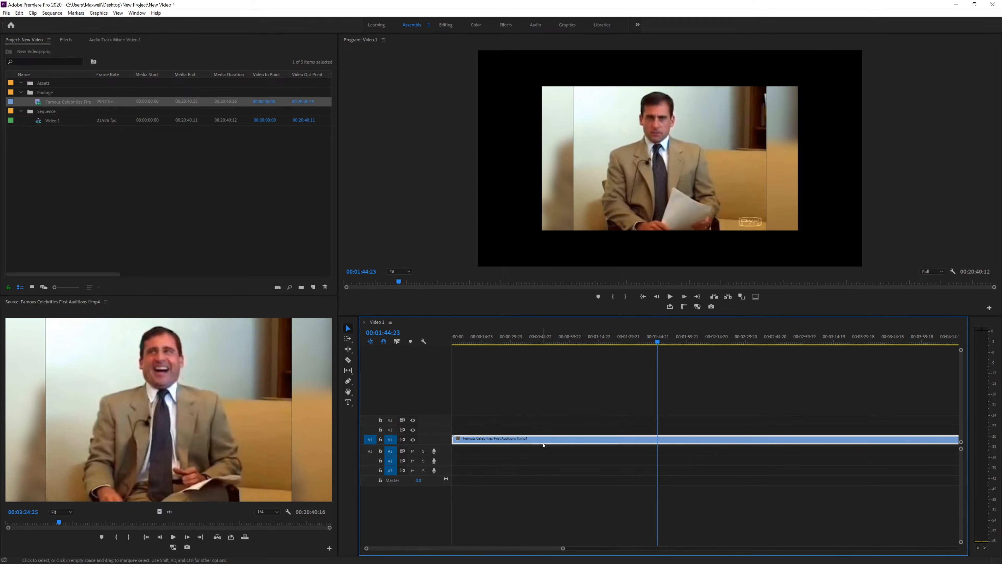
key("Delete")
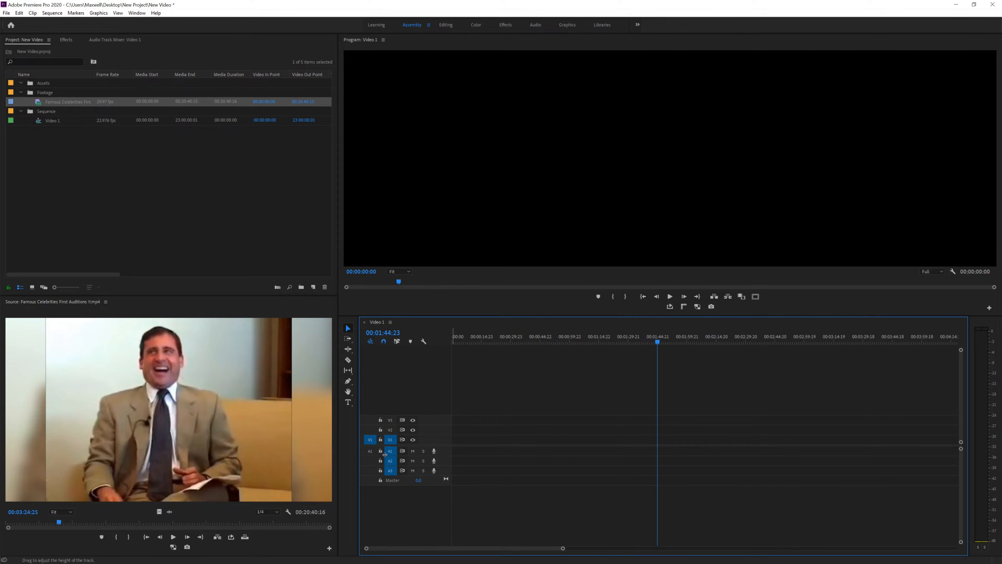
Enable source patching for audio track A1 while keeping V1 patched in the Video 1 timeline
left_click(370, 439)
left_click(370, 441)
left_click(370, 452)
Try placing the clip with the existing sequence settings and enlarging track A1, and undo the placement
left_click_drag(37, 101, 534, 424)
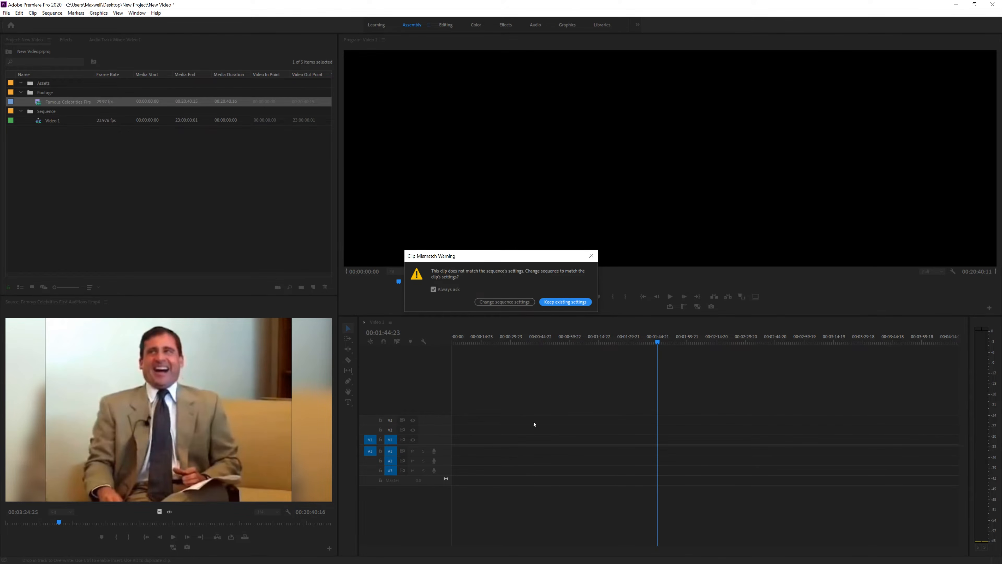
left_click(566, 302)
left_click_drag(431, 456, 467, 464)
key("ctrl+z")
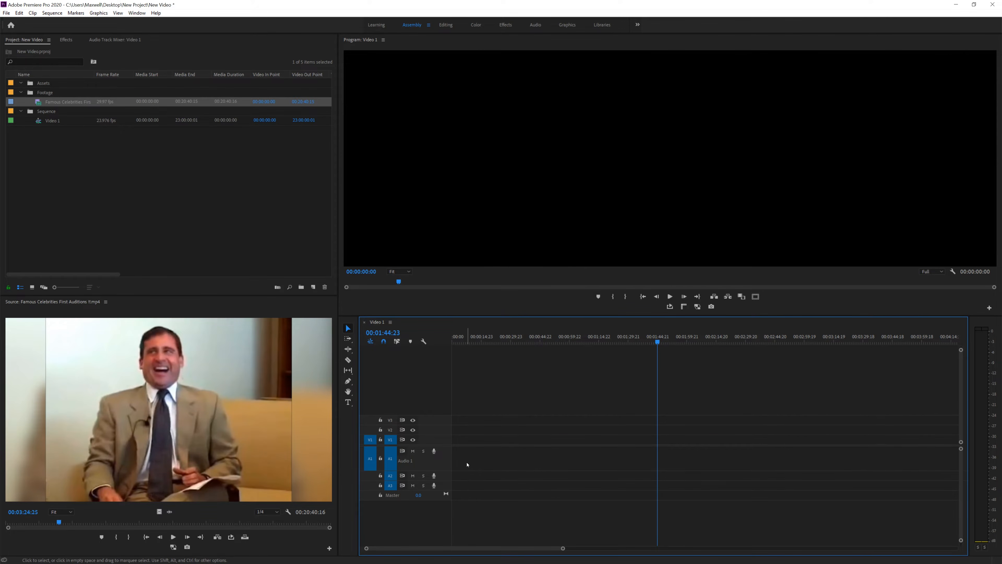
Try placing only the clip's audio on A1 with V1 source patching off, undo it, and re-enable V1 patching
left_click(370, 440)
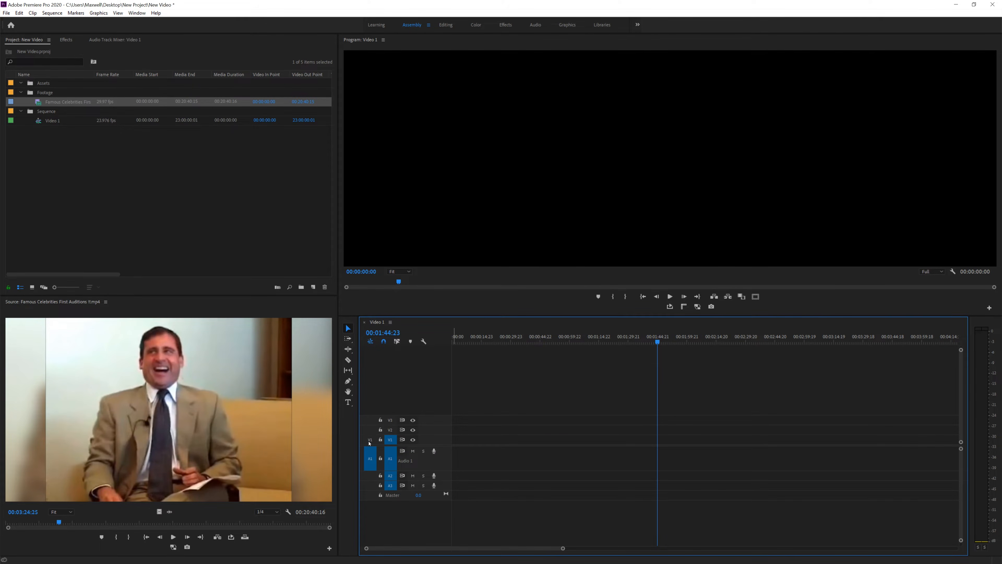
left_click_drag(36, 104, 473, 458)
key("ctrl+z")
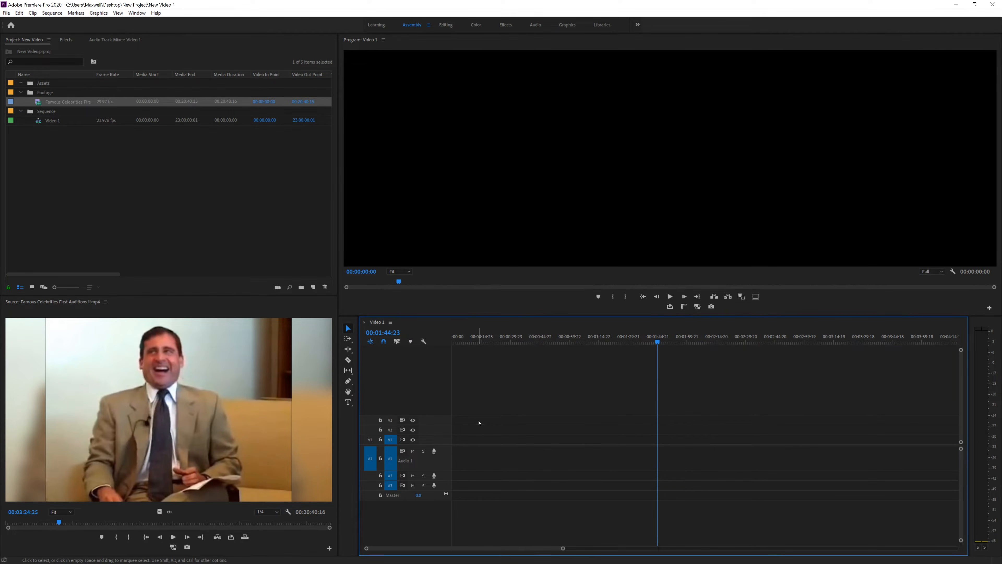
left_click(371, 441)
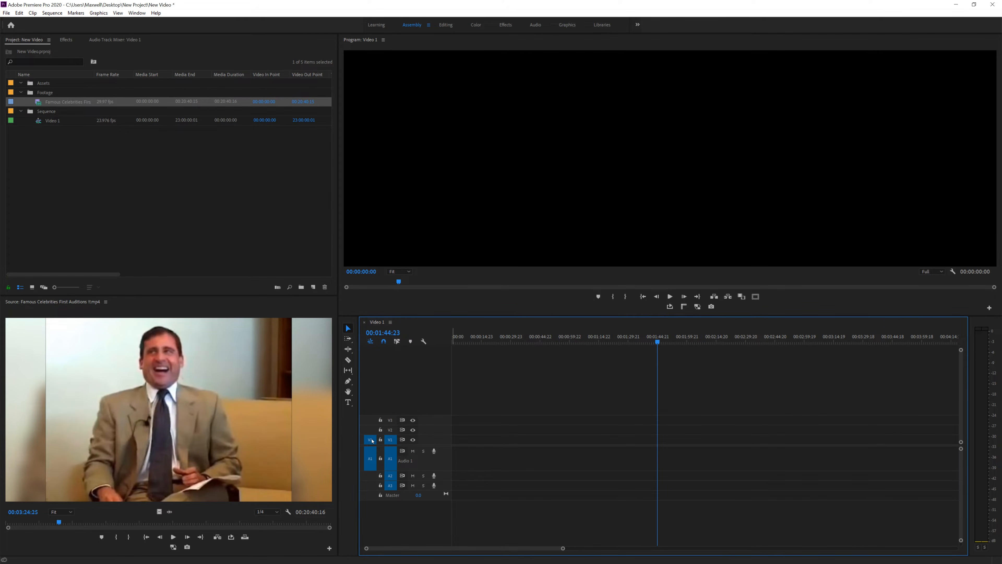
Reduce track A1's height and place the clip on V1 and A1 at the sequence start, keeping existing sequence settings
left_click_drag(386, 471, 390, 458)
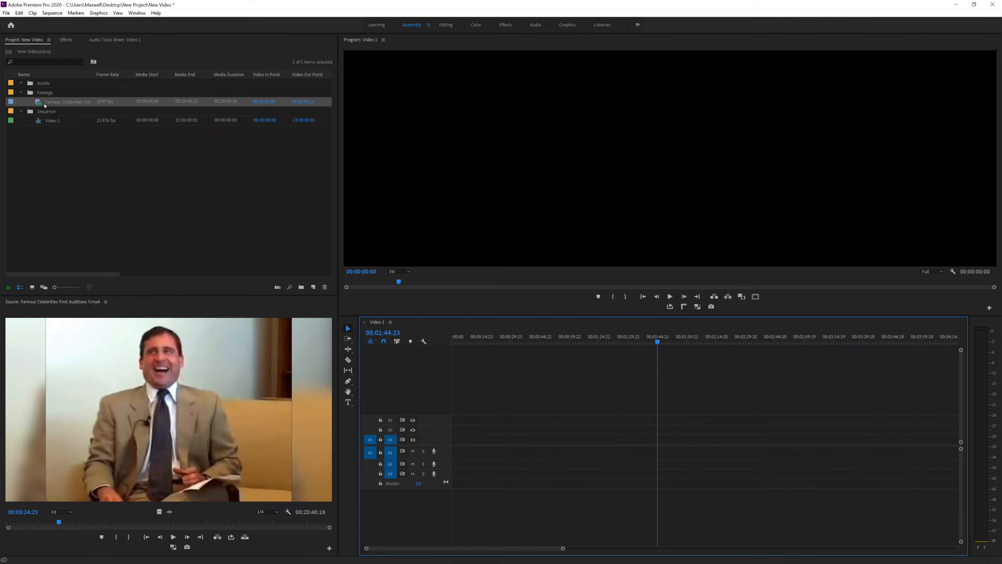
left_click_drag(37, 102, 460, 434)
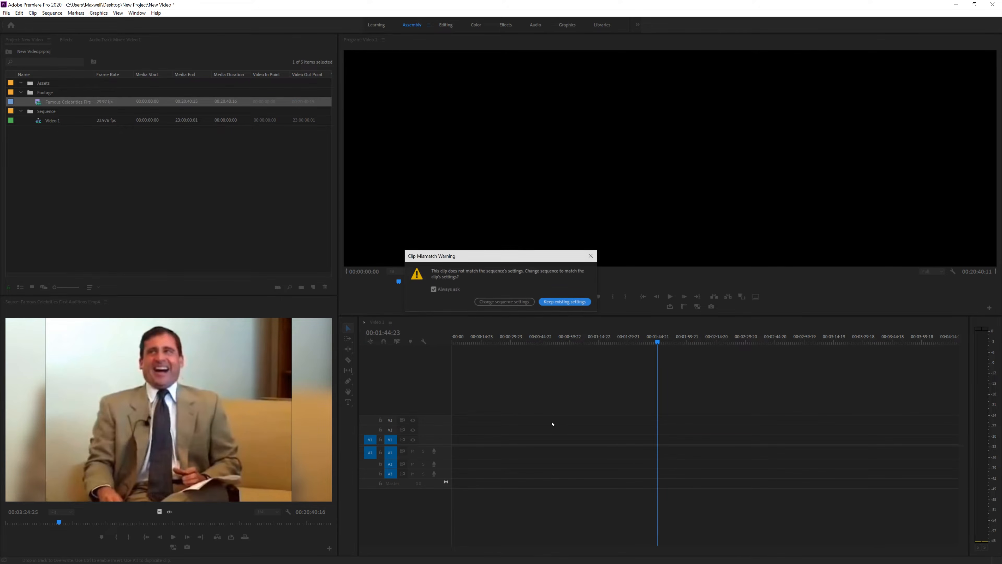
left_click(556, 304)
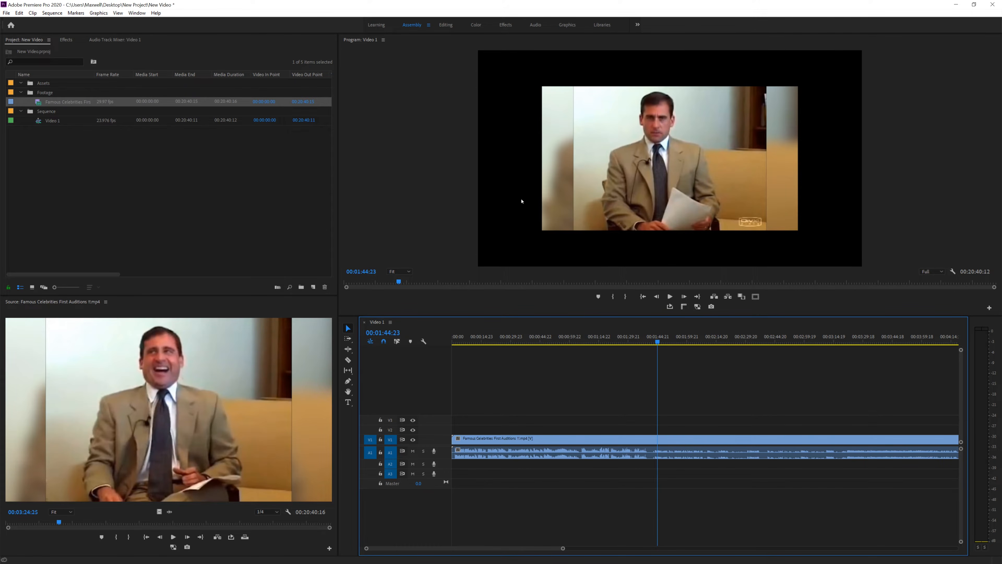
Open the Effect Controls panel and dock it in the same panel group as the Project panel
left_click(608, 108)
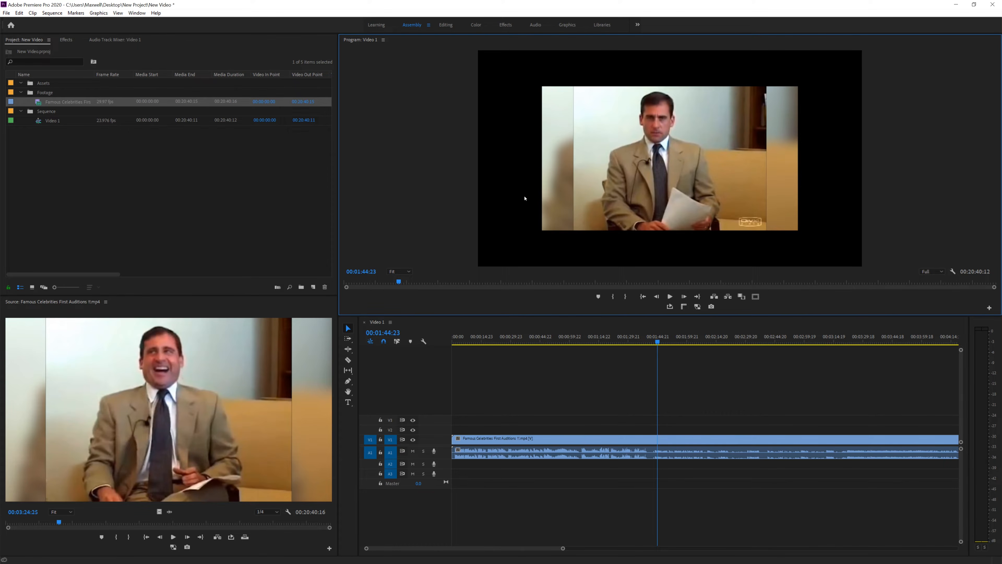
left_click(221, 155)
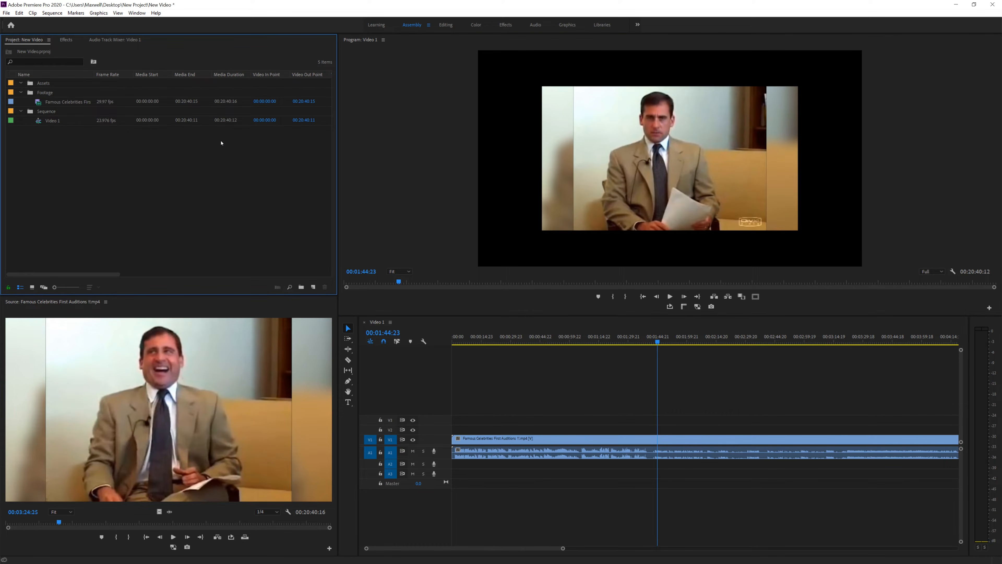
left_click(136, 13)
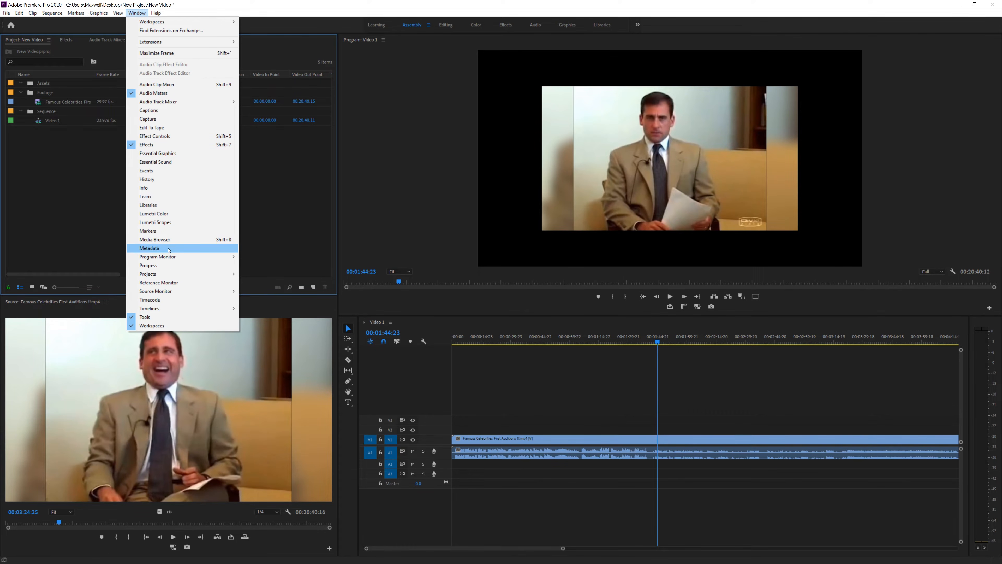
left_click(168, 137)
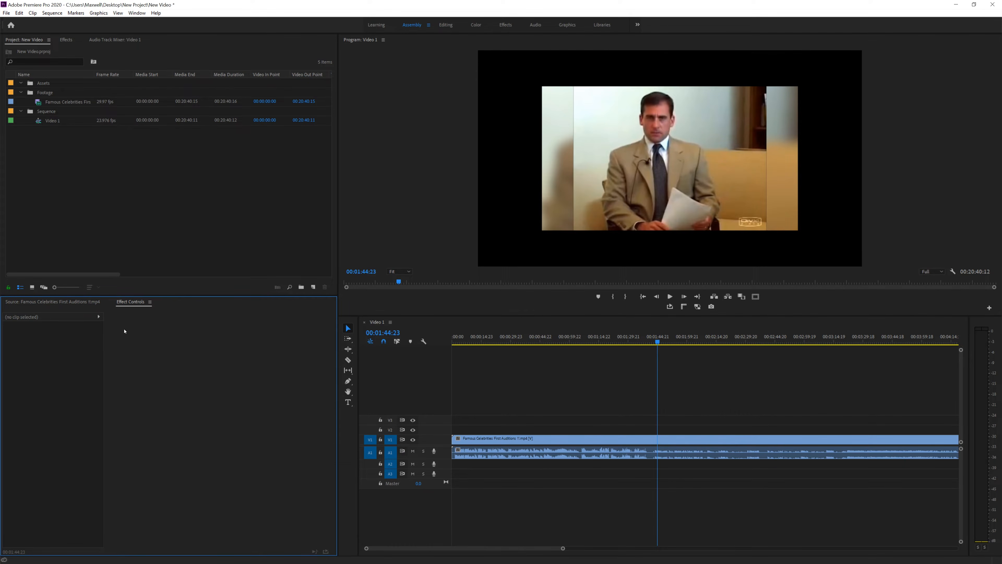
left_click_drag(126, 302, 121, 46)
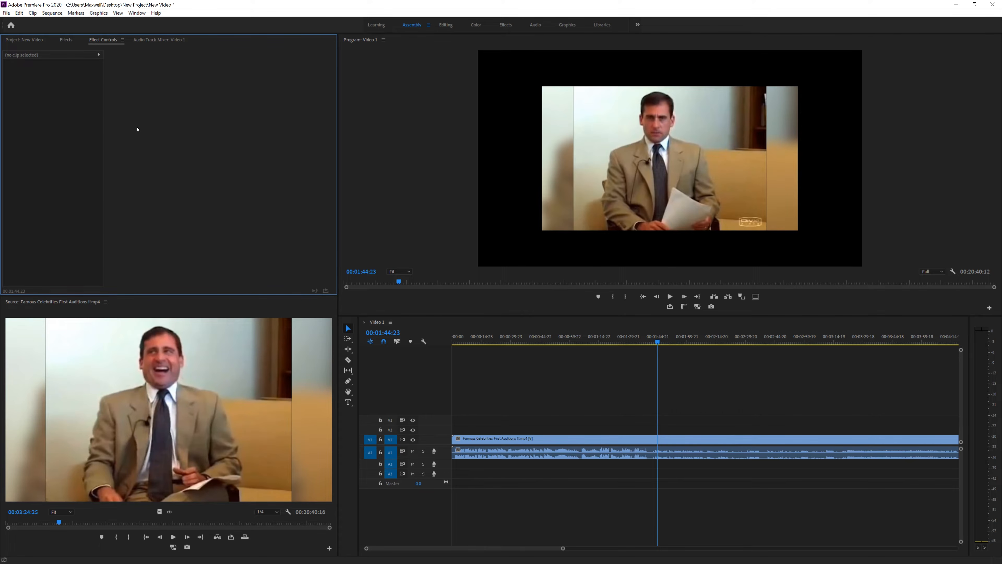
Select the timeline clip's Motion effect and set its position to 996, 540 and its scale to 153.4
left_click(547, 442)
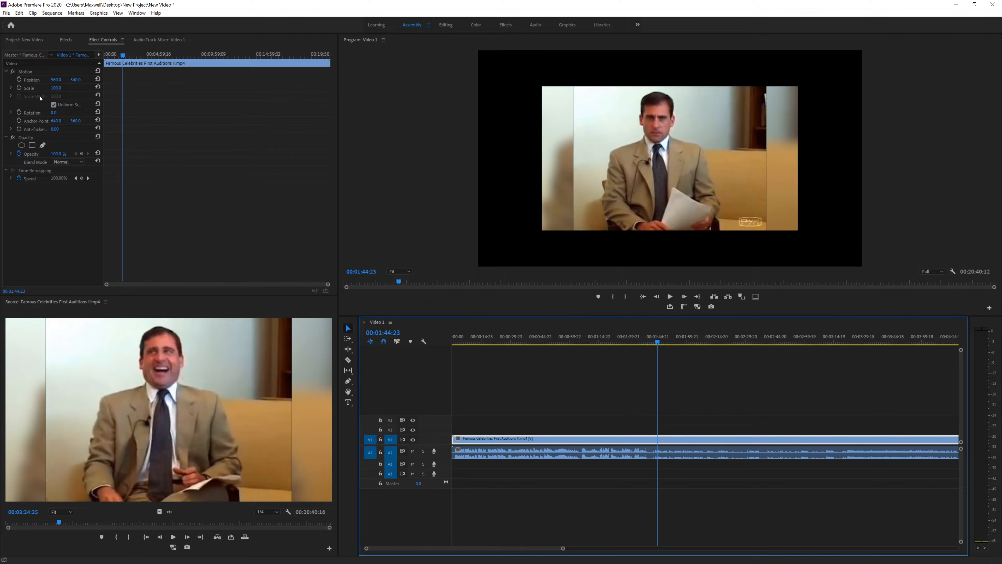
left_click(27, 72)
left_click_drag(57, 82, 75, 102)
left_click(11, 88)
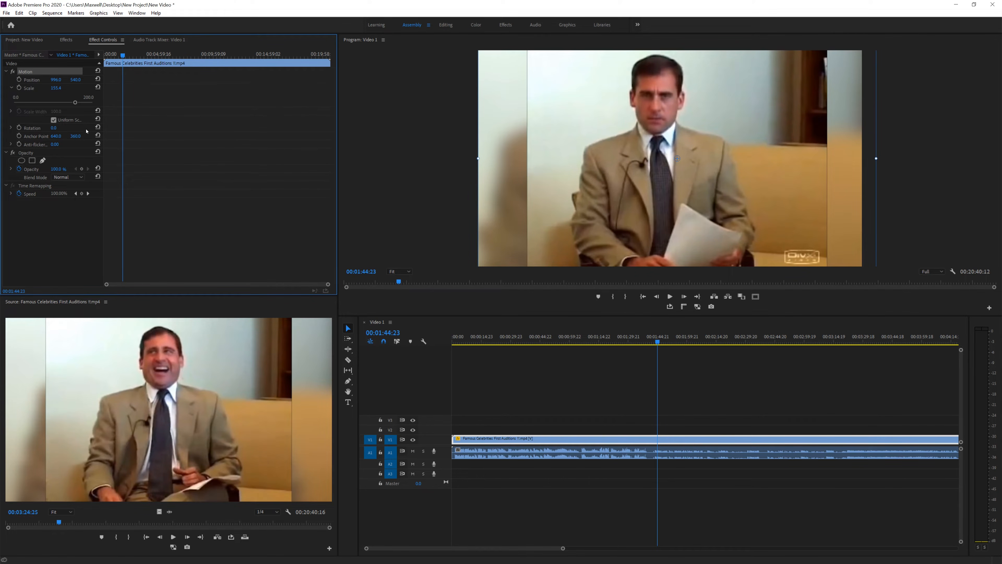
Search the Effects panel for "flip" and apply the Horizontal Flip video effect to the clip on V1
left_click(80, 235)
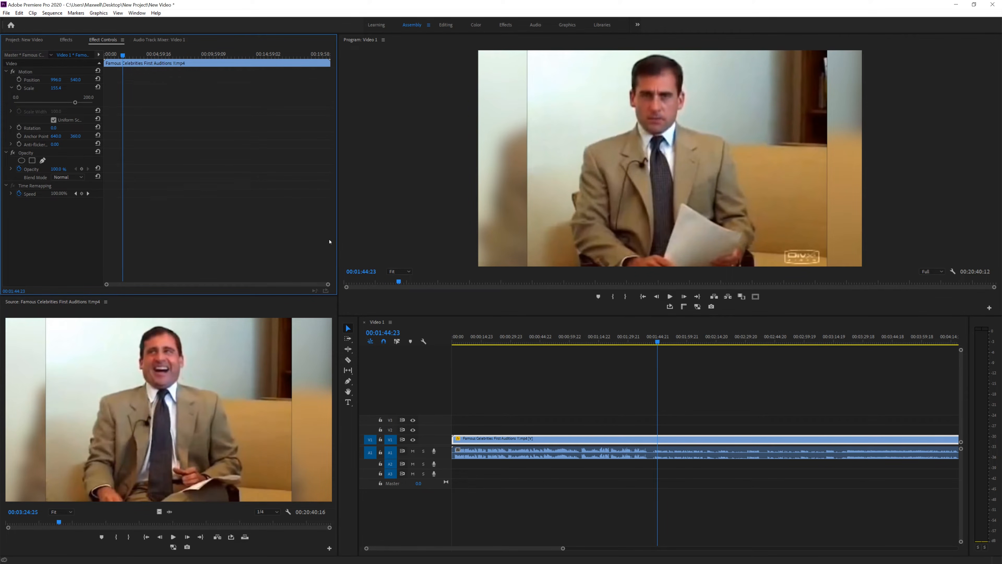
left_click(538, 441)
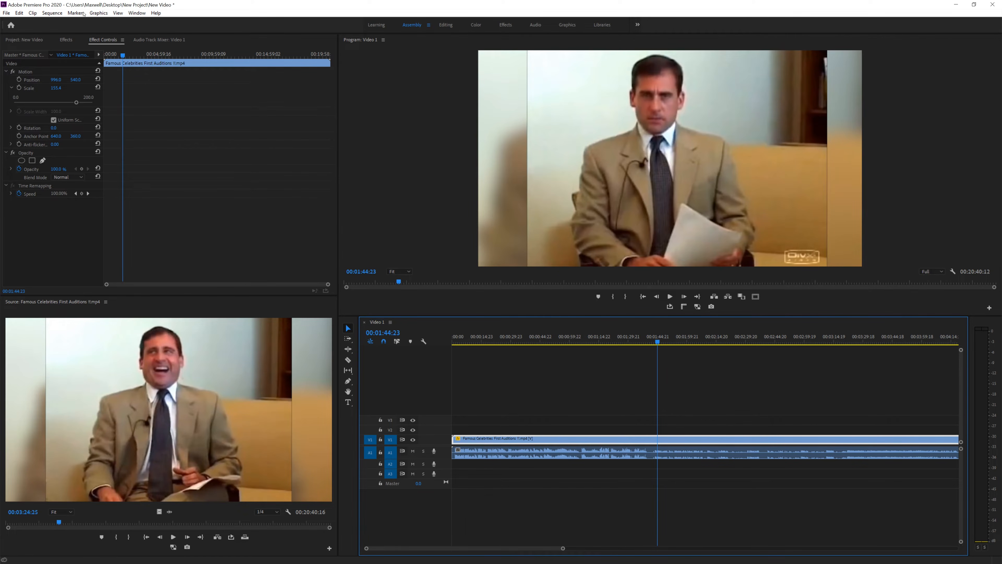
left_click(135, 13)
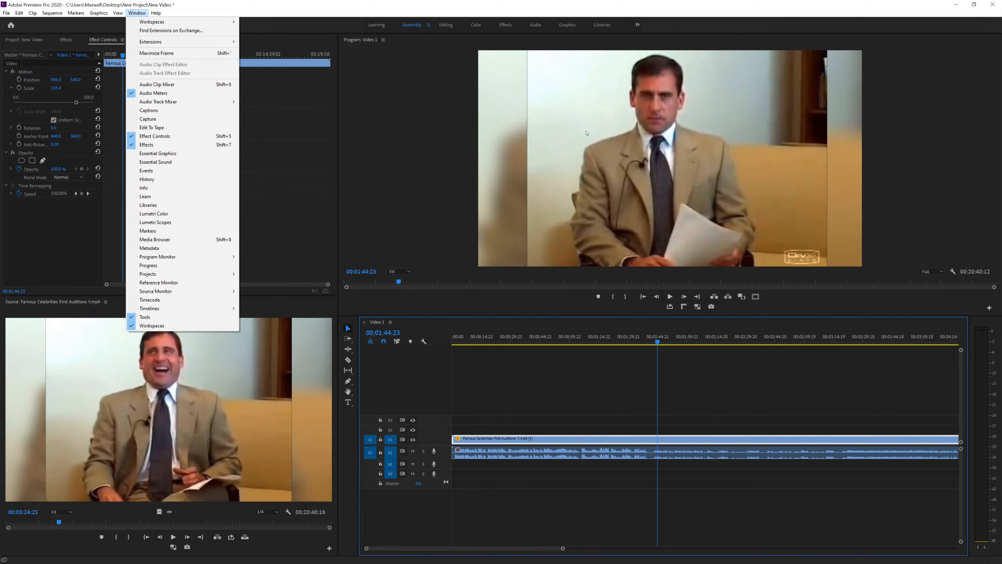
left_click(104, 257)
left_click(135, 13)
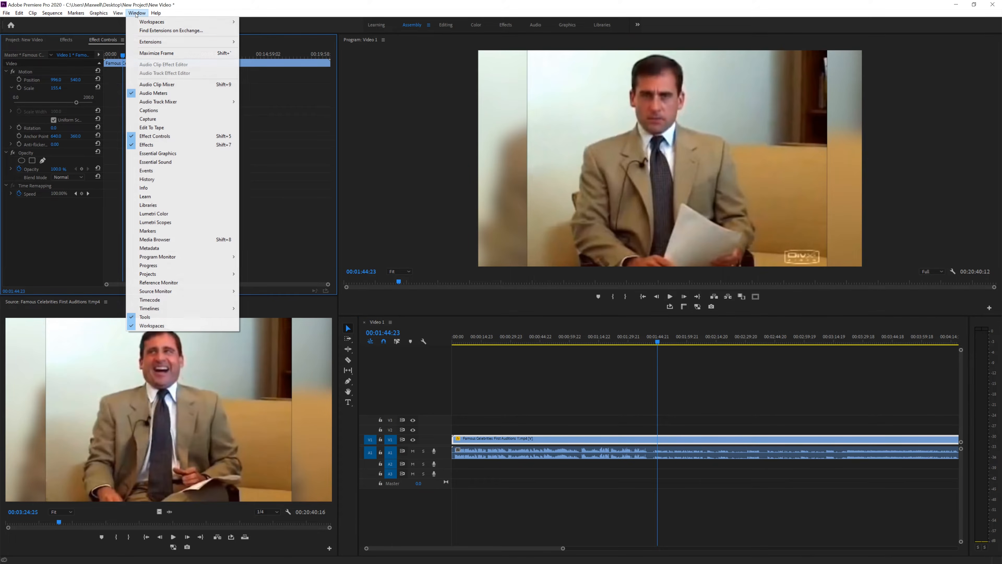
left_click(151, 149)
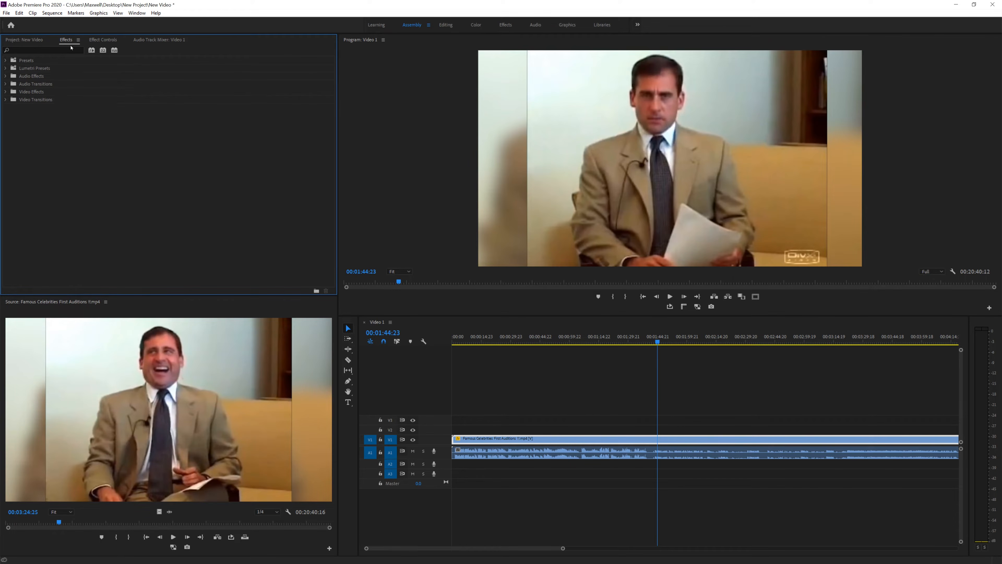
left_click(58, 49)
type("flip")
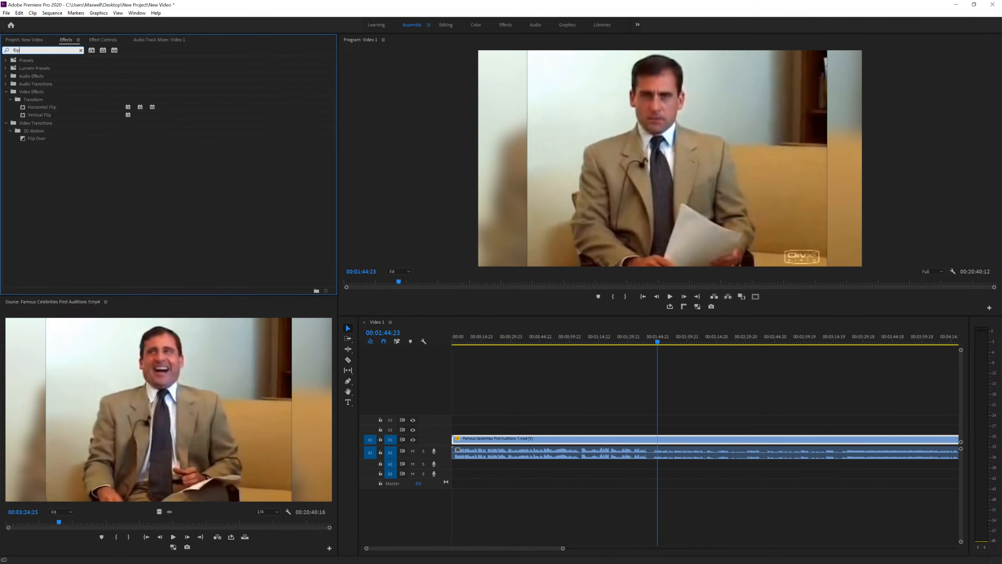
left_click_drag(36, 107, 571, 402)
left_click_drag(634, 435, 634, 436)
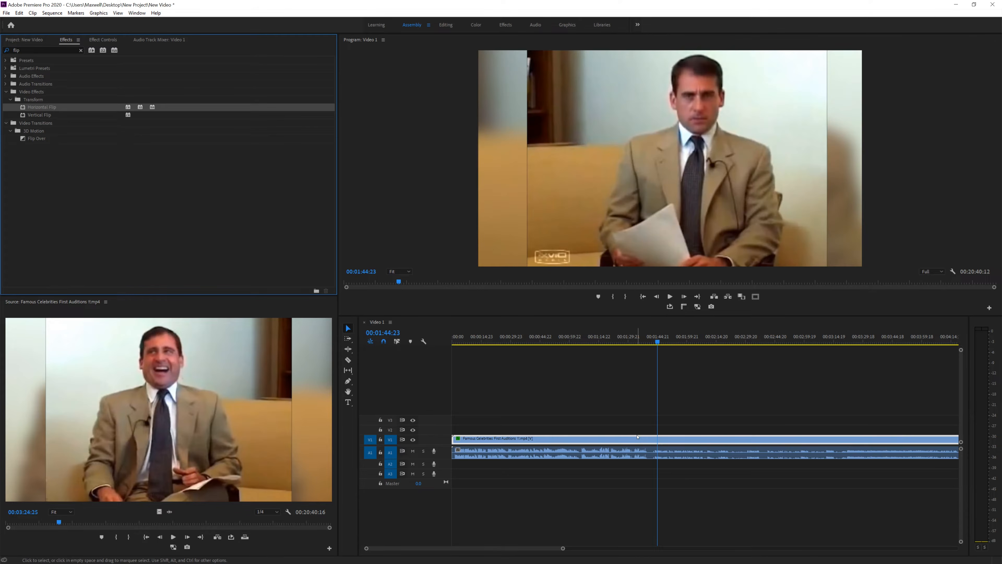
Toggle the clip's Horizontal Flip effect off and on several times in Effect Controls, and delete it from the clip
left_click(106, 39)
left_click(42, 203)
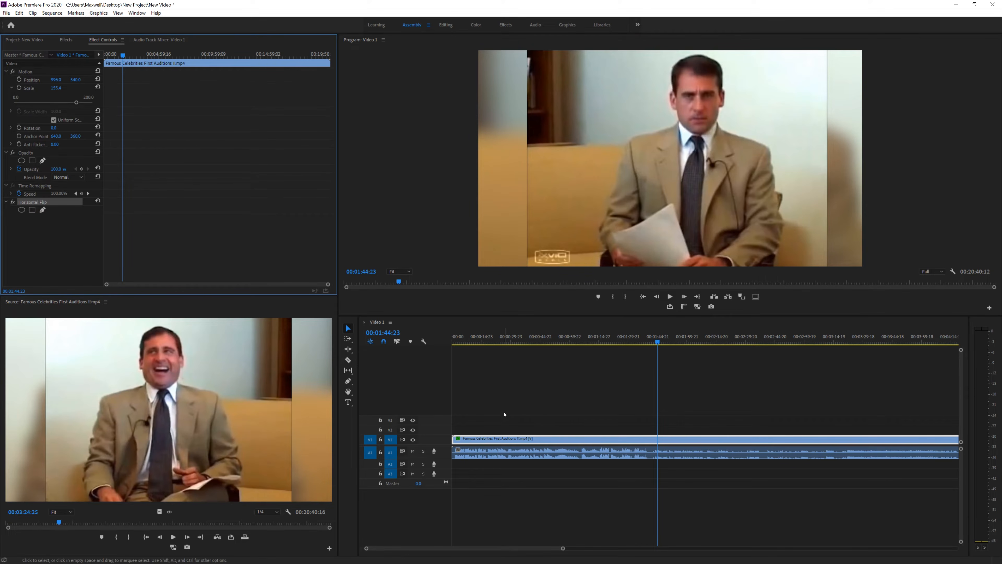
left_click(13, 202)
left_click(13, 202)
left_click(13, 202)
left_click(13, 202)
left_click(14, 202)
left_click(14, 202)
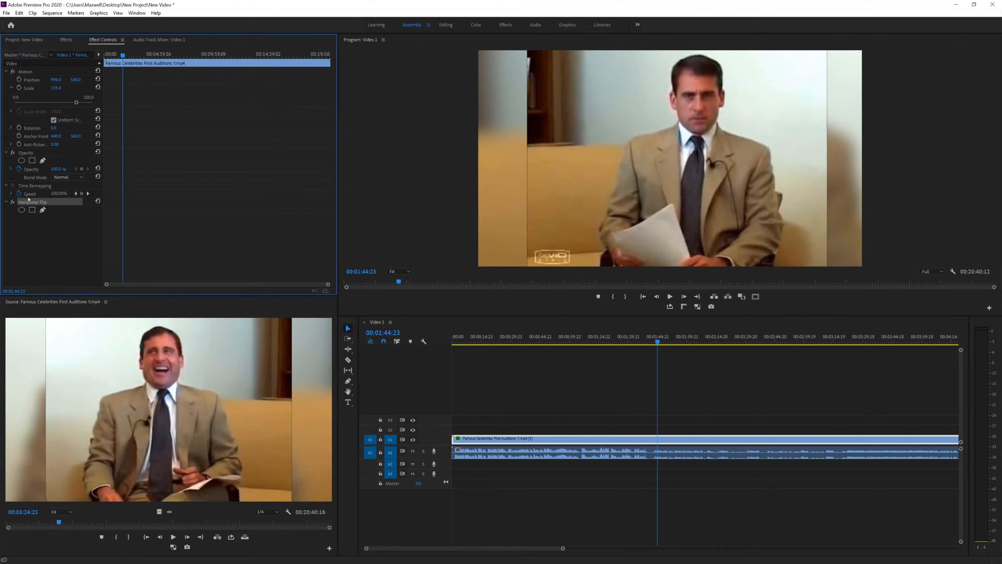
key("Delete")
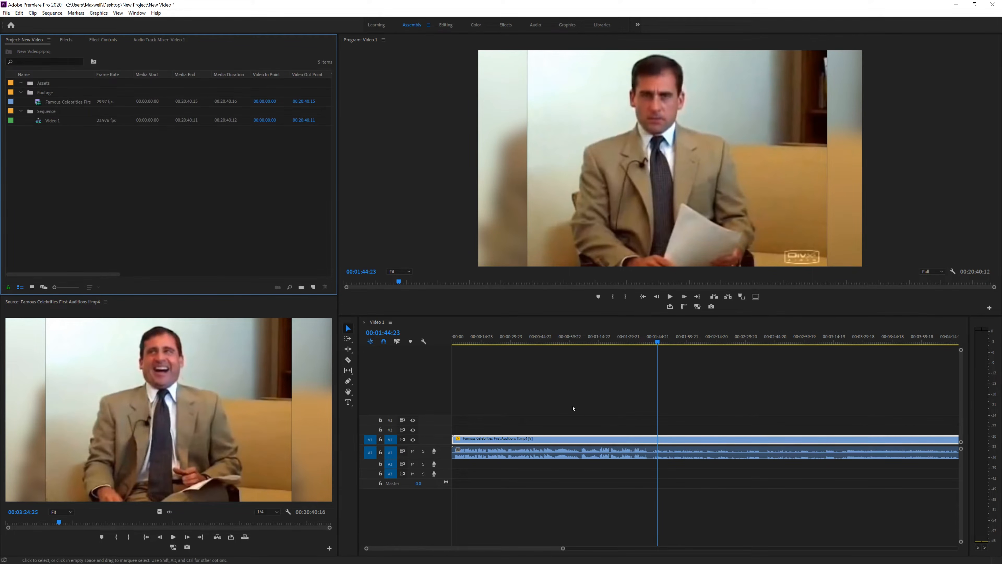
Split the clip and its audio with the Razor tool at 00:07:05:14
left_click_drag(563, 547, 958, 536)
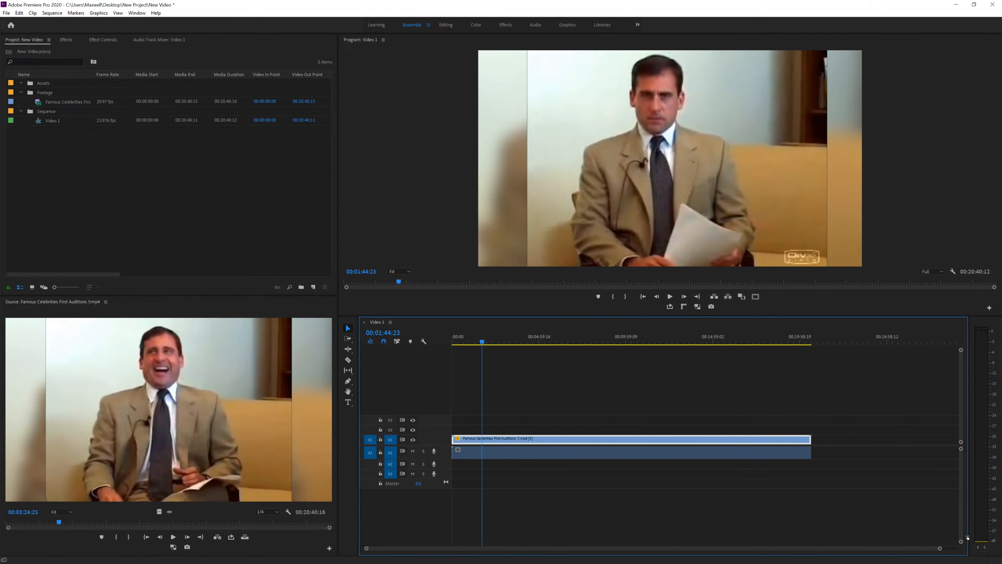
left_click_drag(494, 340, 571, 382)
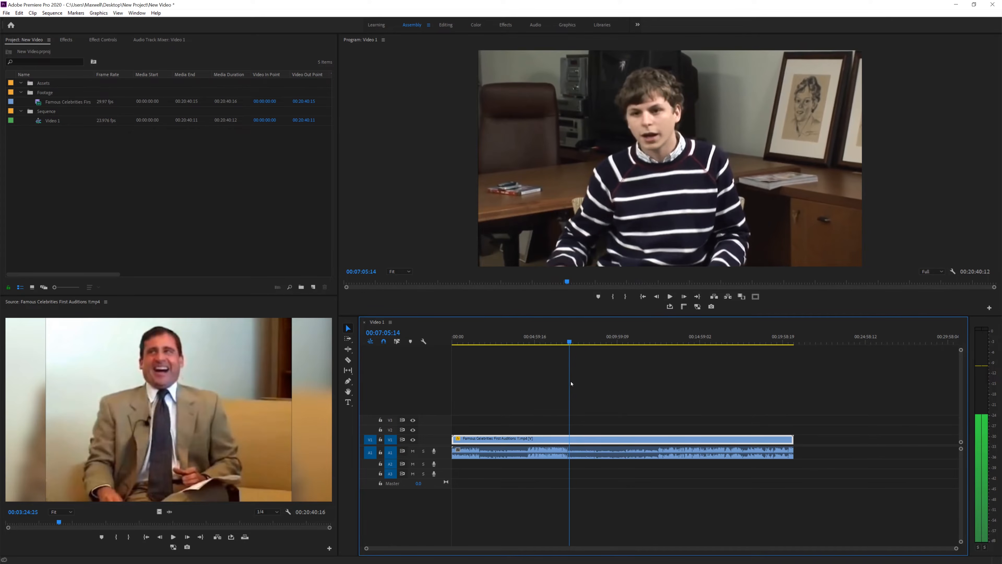
key("c")
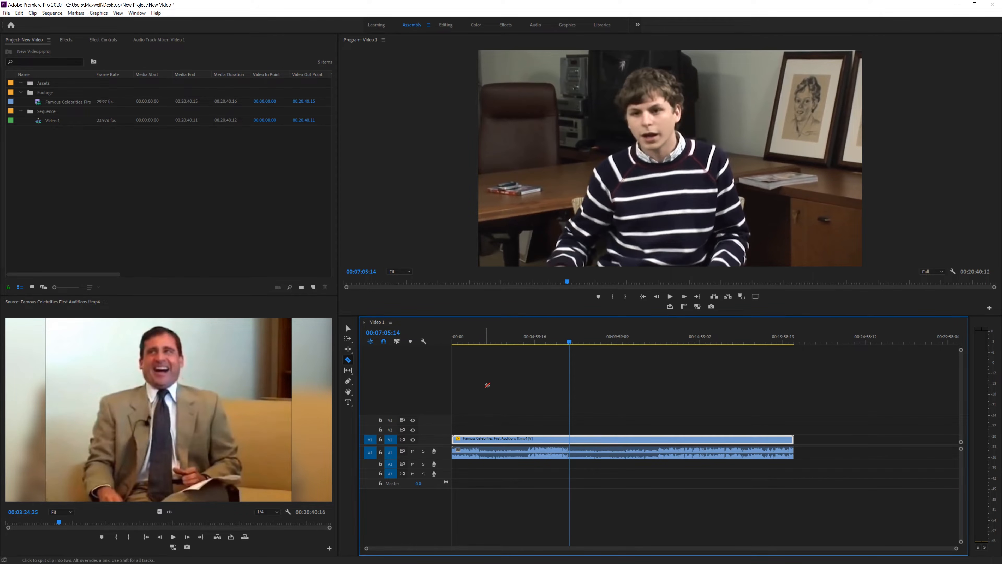
key("v")
left_click(488, 381)
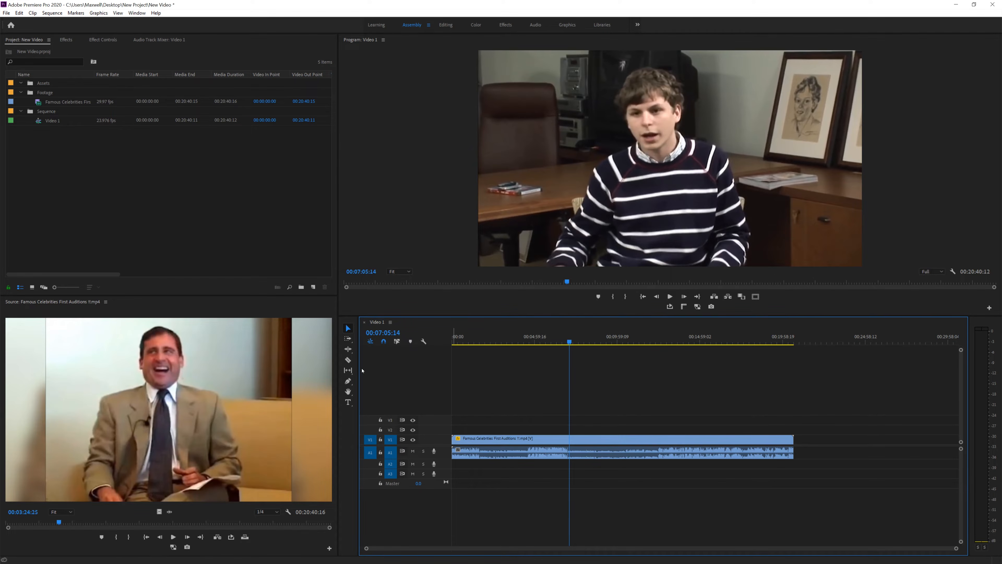
left_click(348, 359)
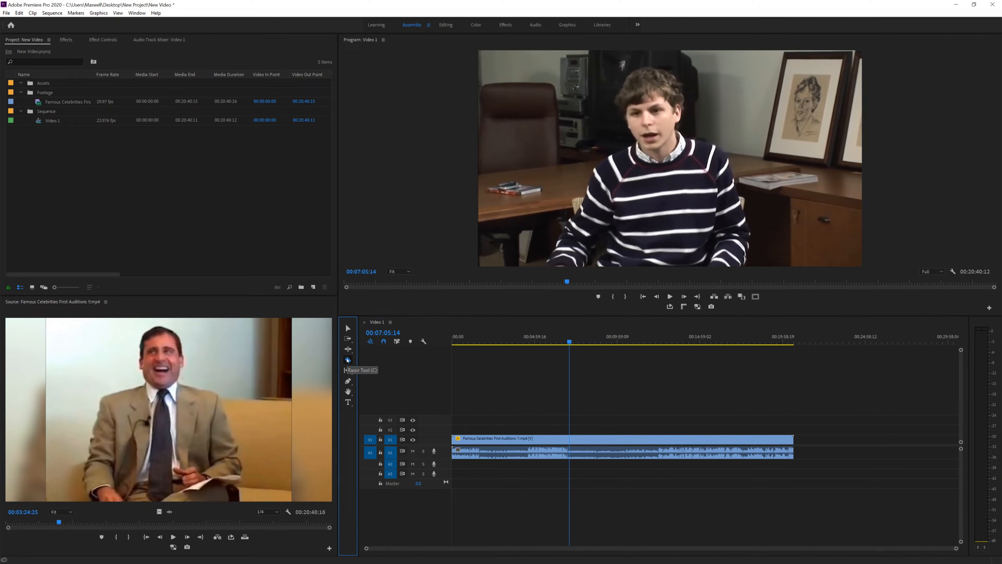
left_click(572, 440)
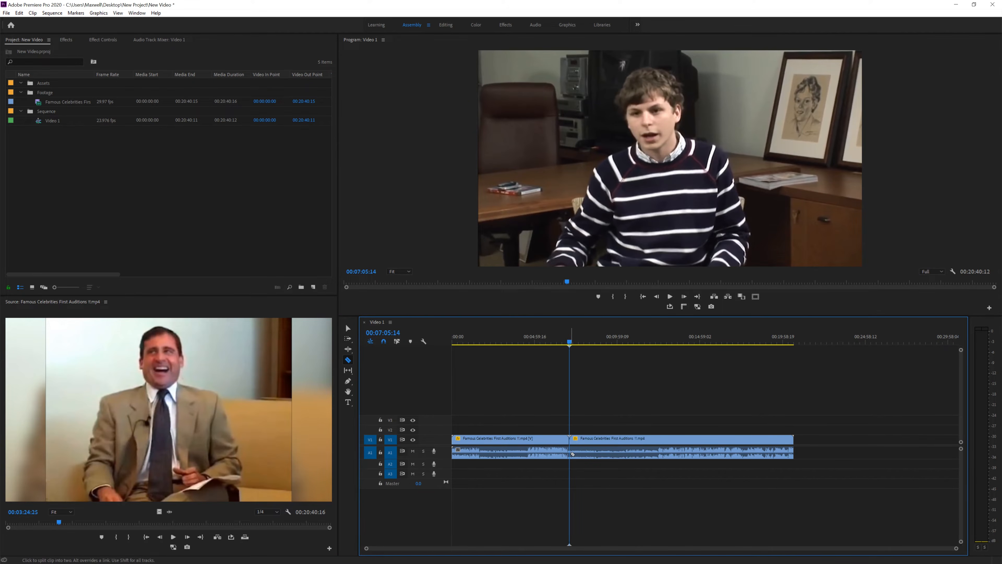
Try moving the second clip segment to a later point in the timeline, and undo the move
key("v")
left_click_drag(664, 442, 720, 443)
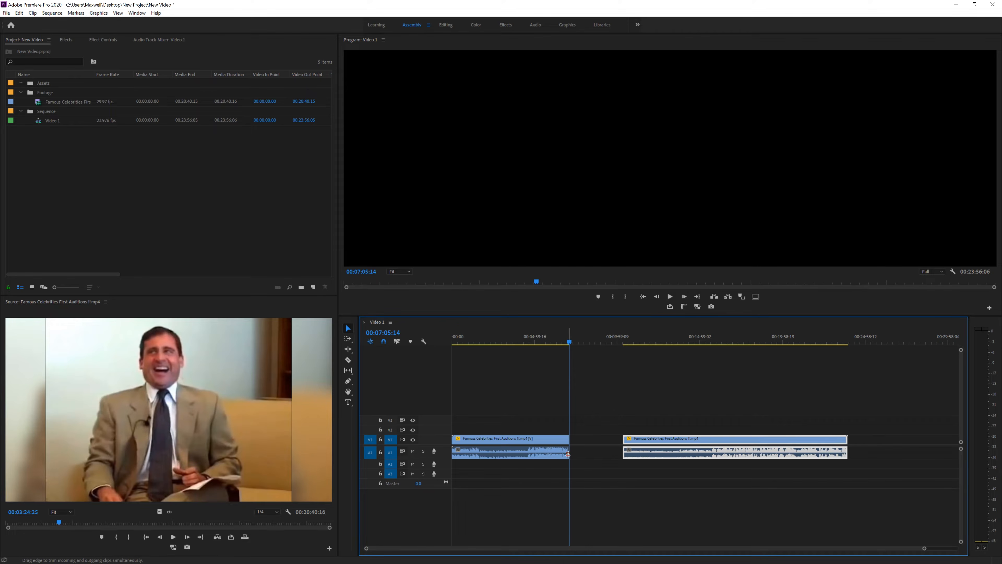
key("ctrl+z")
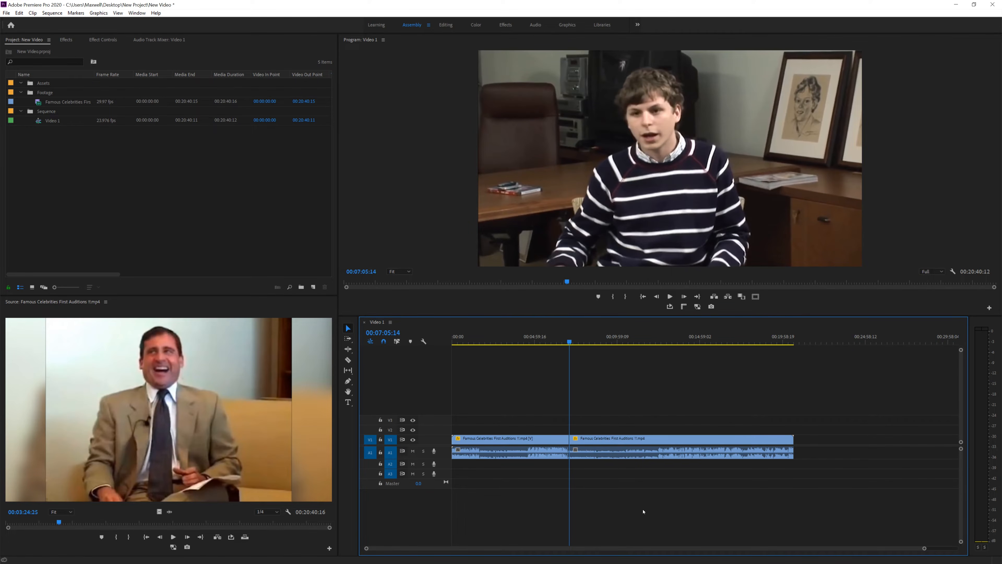
Split the second clip segment with the Razor tool at 00:08:43:05 and delete everything after the cut
mouse_move(924, 549)
left_mouse_down()
mouse_move(574, 548)
mouse_move(939, 543)
mouse_move(676, 544)
mouse_move(911, 537)
left_mouse_up()
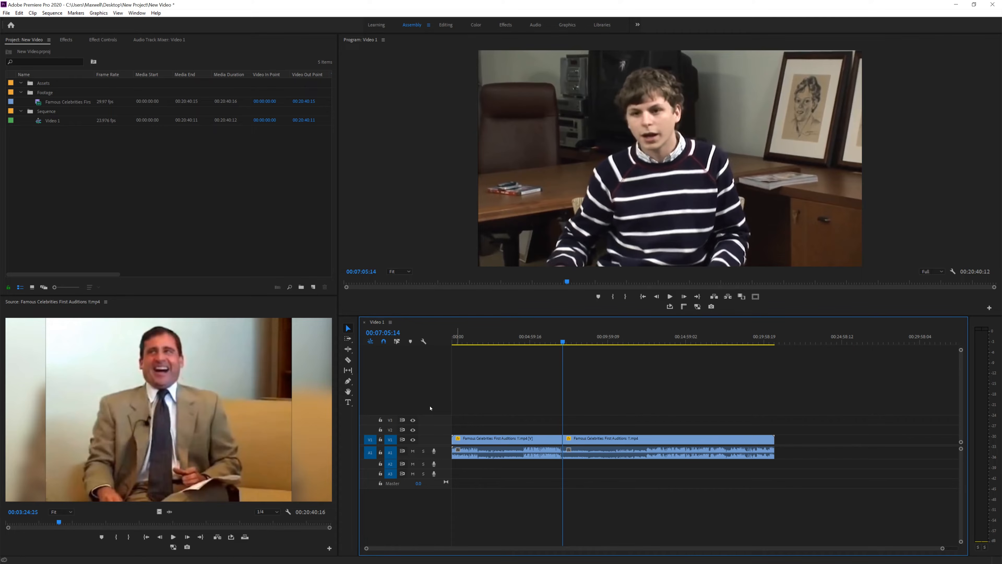
left_click(347, 360)
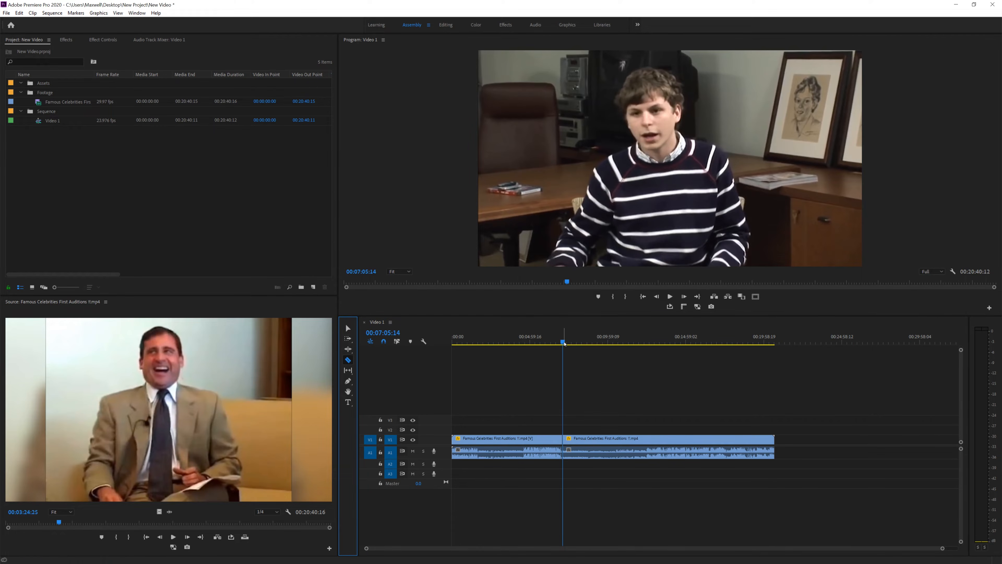
left_click(581, 341)
mouse_move(587, 343)
left_mouse_down()
mouse_move(599, 348)
mouse_move(580, 354)
mouse_move(590, 357)
left_mouse_up()
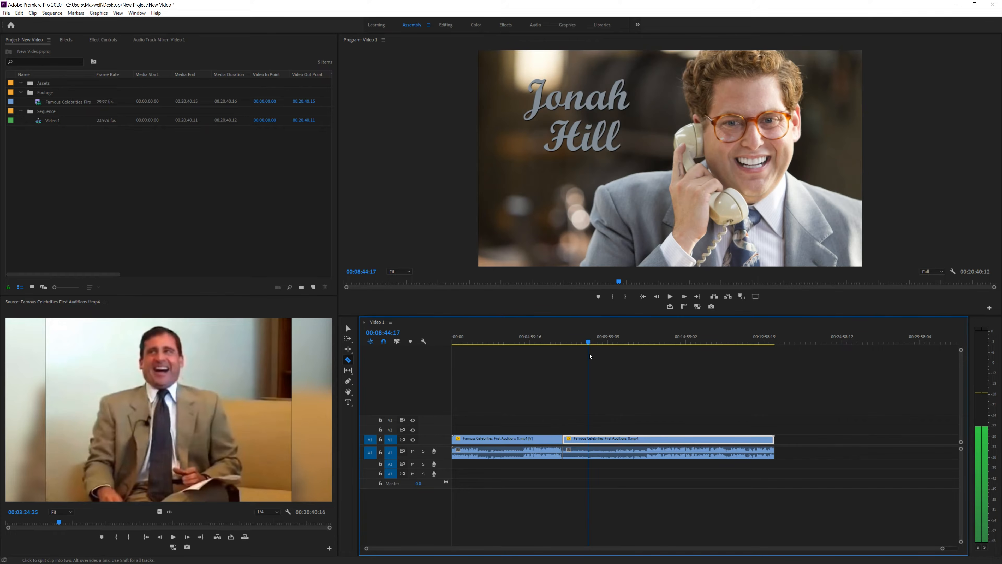
left_click(590, 453)
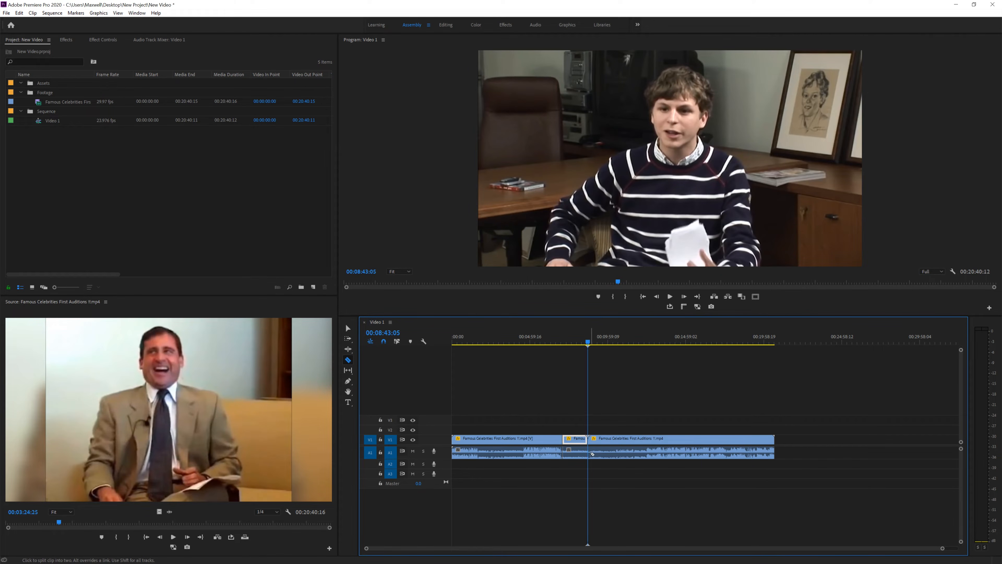
key("v")
left_click(666, 452)
key("Delete")
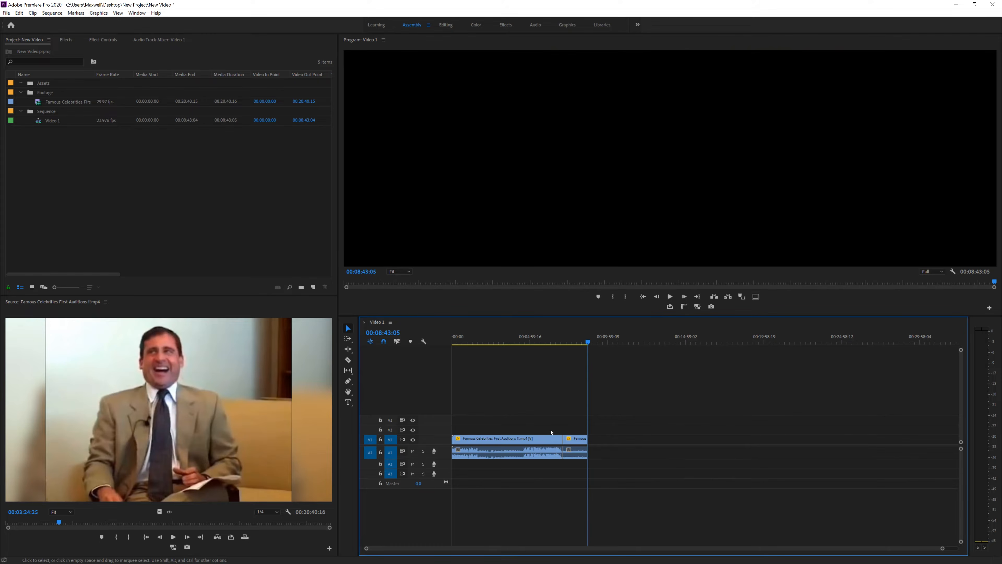
Move the short second segment's video up to V2 and shift it earlier so it overlaps the end of the V1 clip
left_click_drag(576, 439, 576, 429)
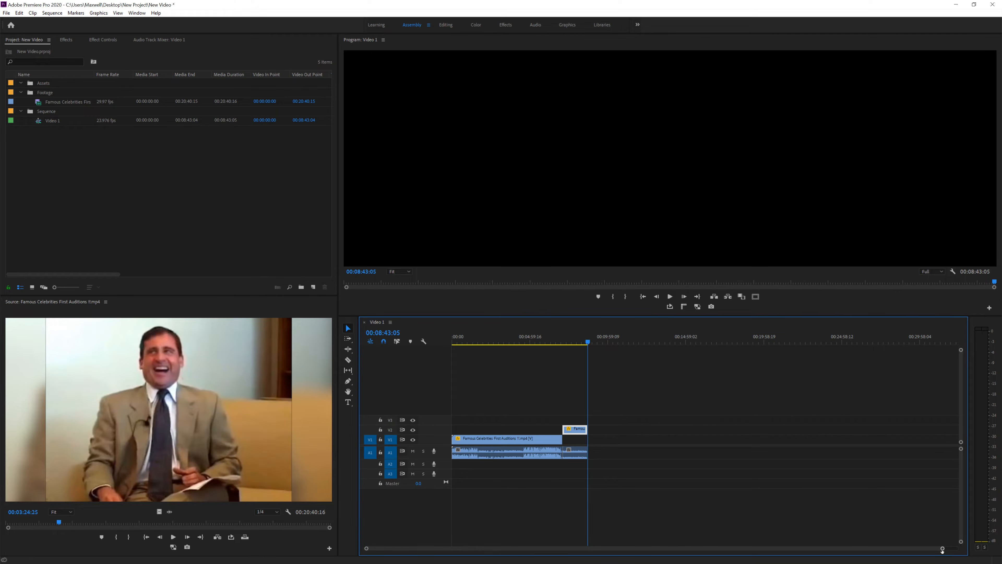
left_click_drag(943, 549, 756, 548)
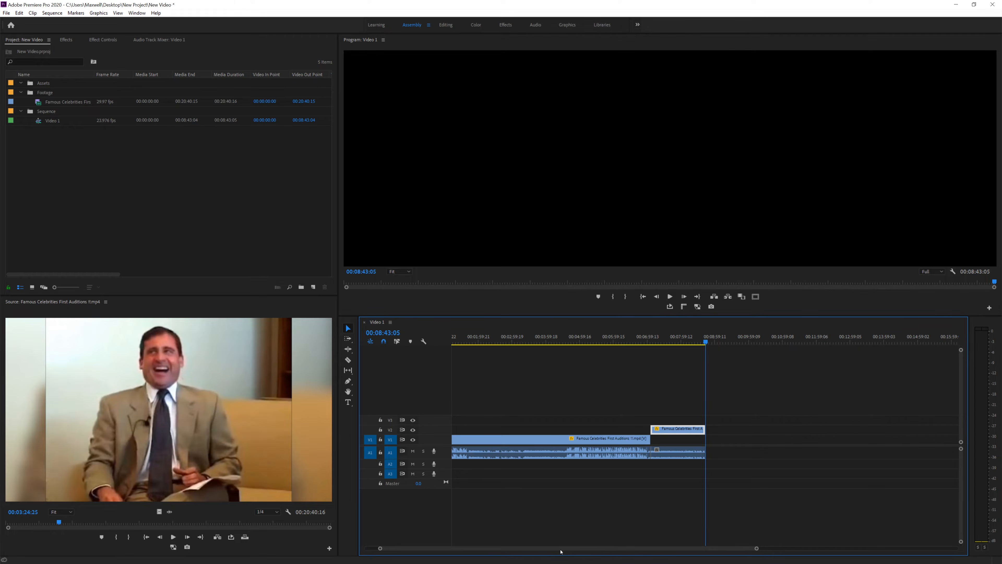
left_click_drag(561, 551, 547, 551)
left_click(675, 341)
left_click_drag(677, 339, 672, 340)
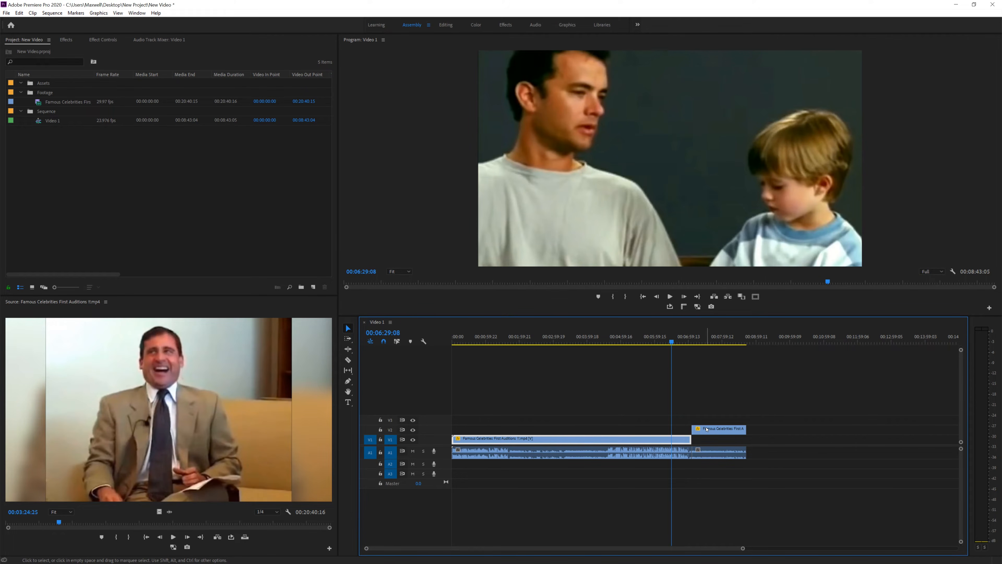
left_click_drag(719, 429, 678, 429)
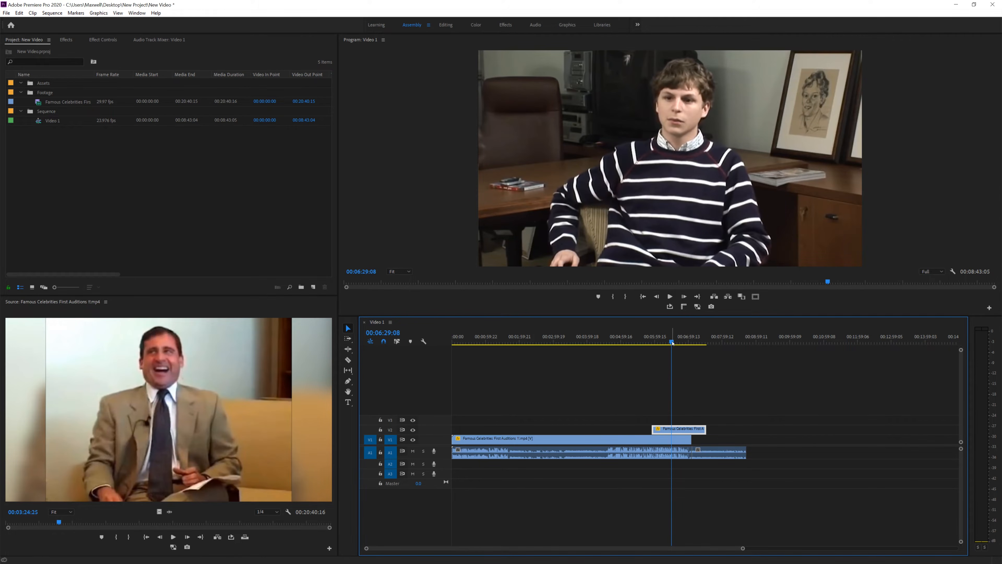
With the playhead at 00:06:25:04, scale the V2 clip down to a small picture over the V1 footage
left_click_drag(672, 341, 669, 341)
left_click(670, 437)
left_click(670, 431)
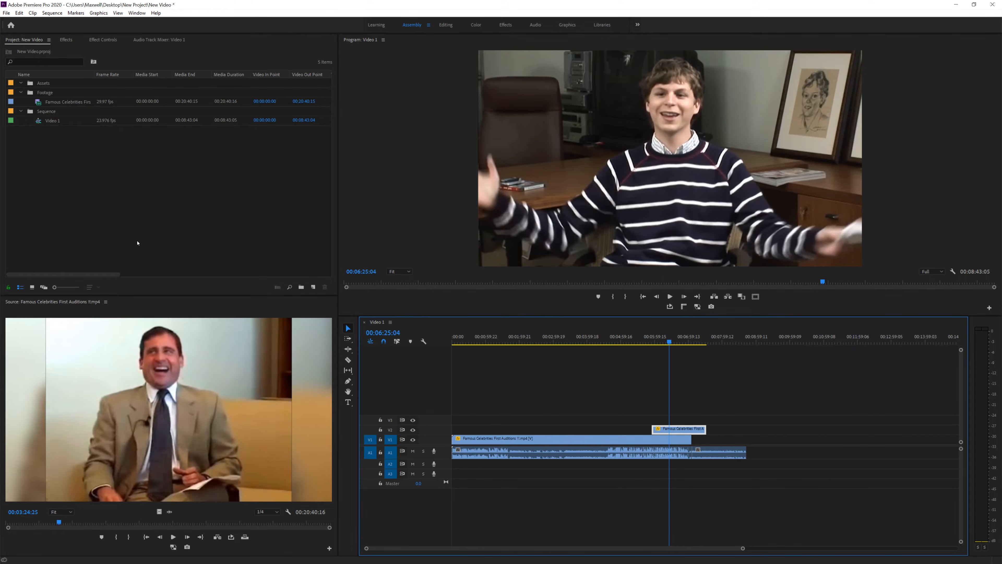
left_click(104, 39)
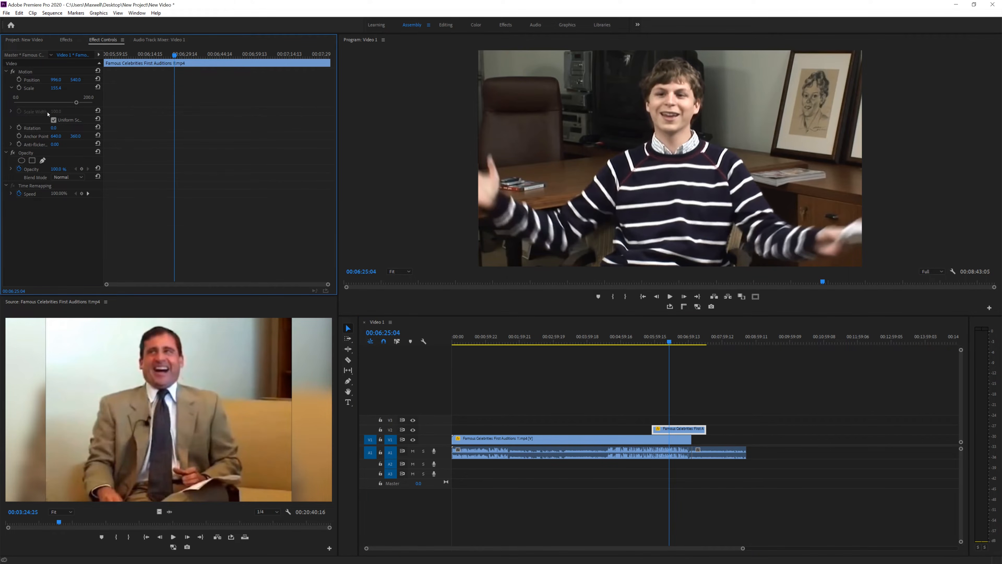
left_click_drag(76, 102, 26, 119)
left_click(673, 439)
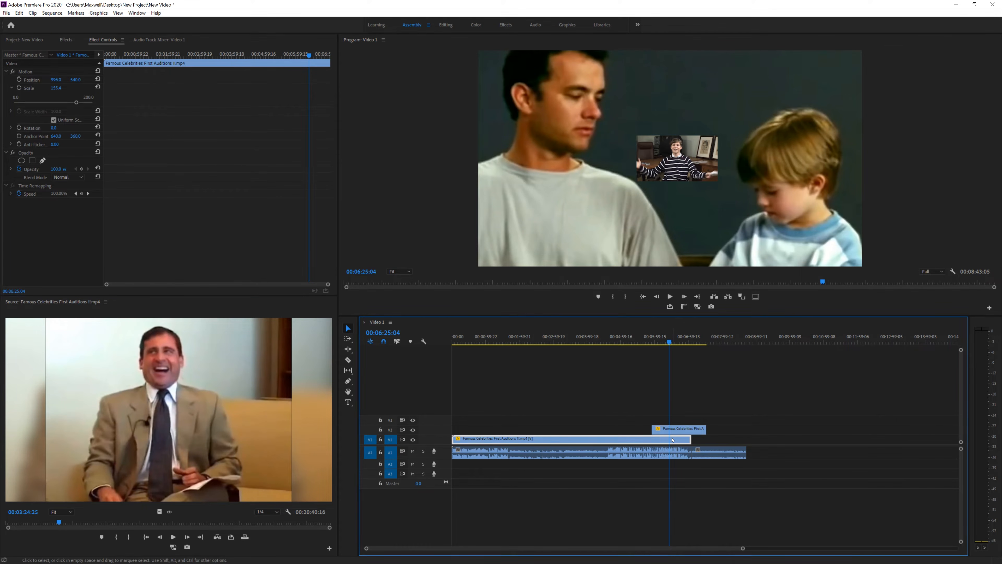
Undo the V2 clip's scaling and both of its moves, returning it to V1
key("ctrl+z")
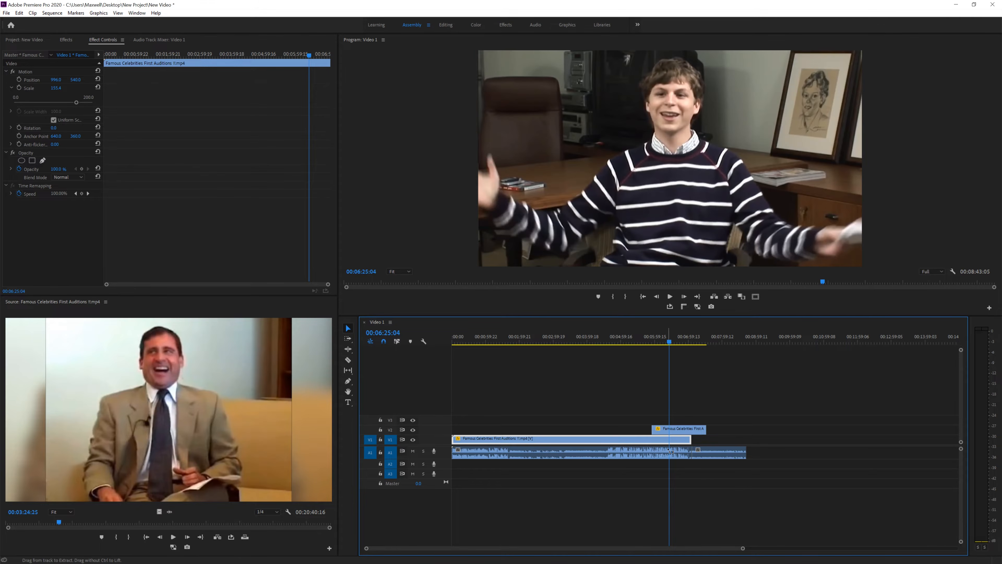
key("ctrl+z")
key("ctrl+z")
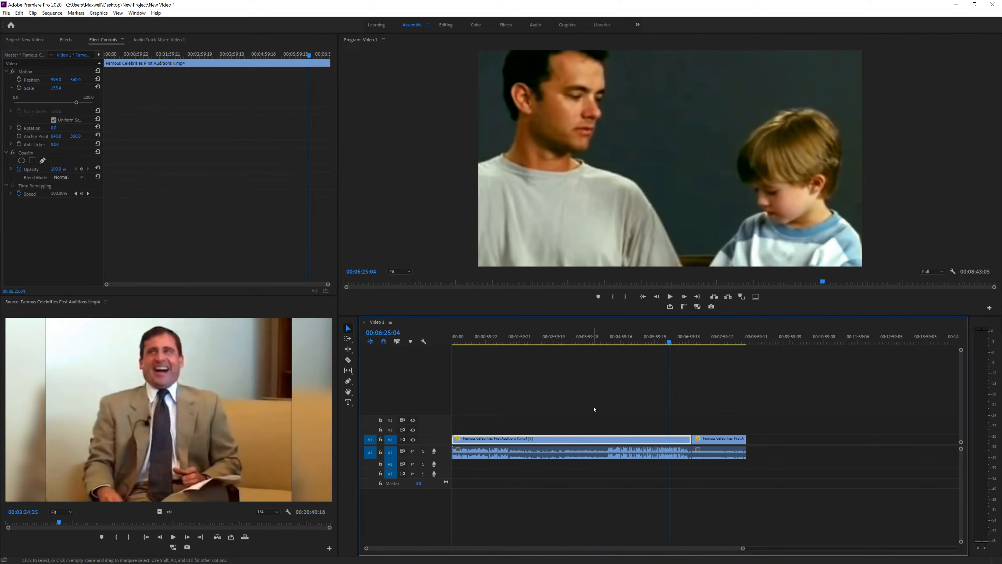
Delete the first clip segment with its audio, and try moving the remaining segment toward the sequence start
left_click_drag(510, 393, 572, 485)
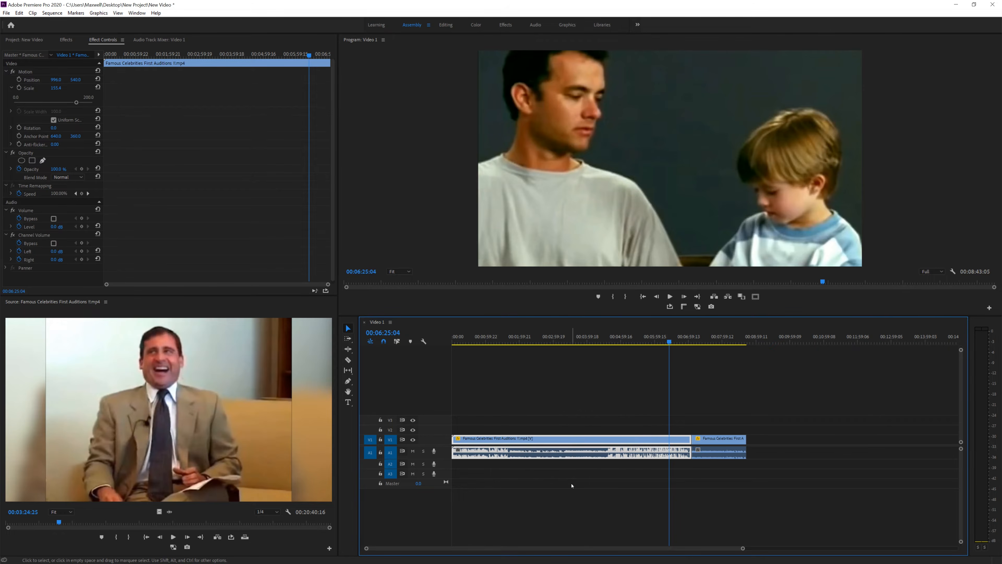
key("Delete")
left_click_drag(628, 401, 746, 488)
left_click_drag(712, 448, 472, 449)
Close the empty gap before the remaining V1 segment so the segment starts at the beginning of the sequence
left_click_drag(457, 341, 509, 345)
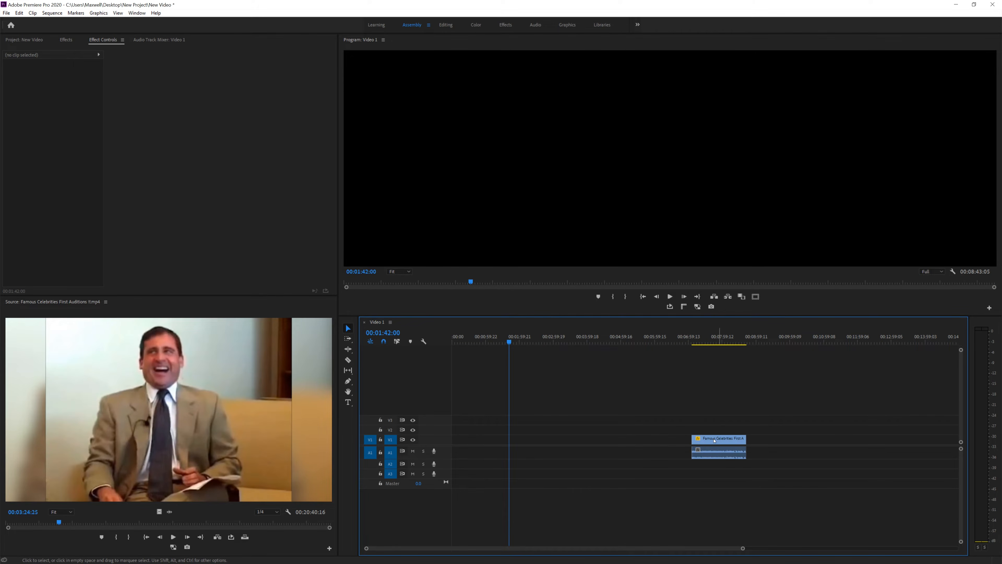
left_click(621, 439)
left_click_drag(655, 342, 551, 349)
left_click(595, 432)
left_click(597, 440)
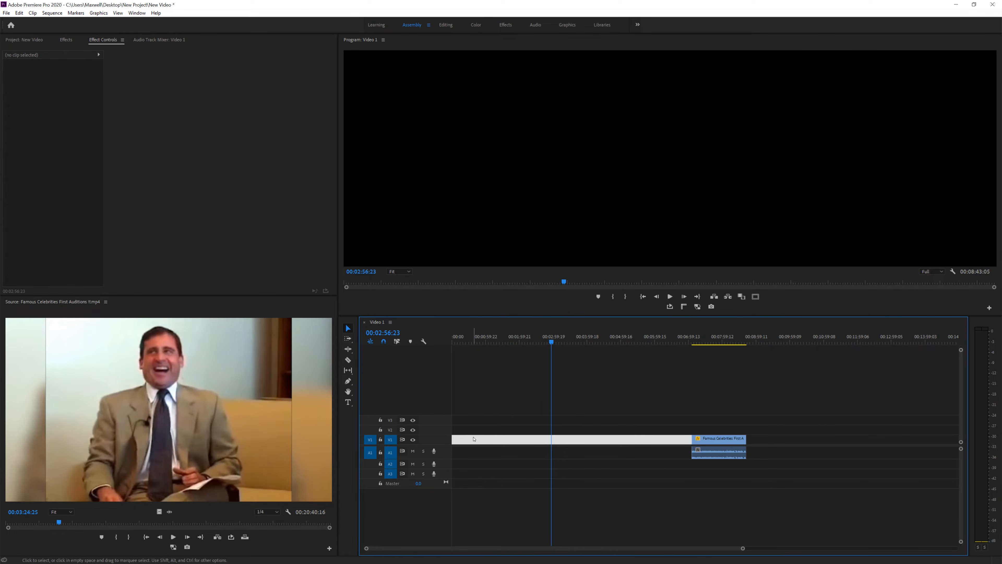
right_click(556, 441)
left_click(583, 444)
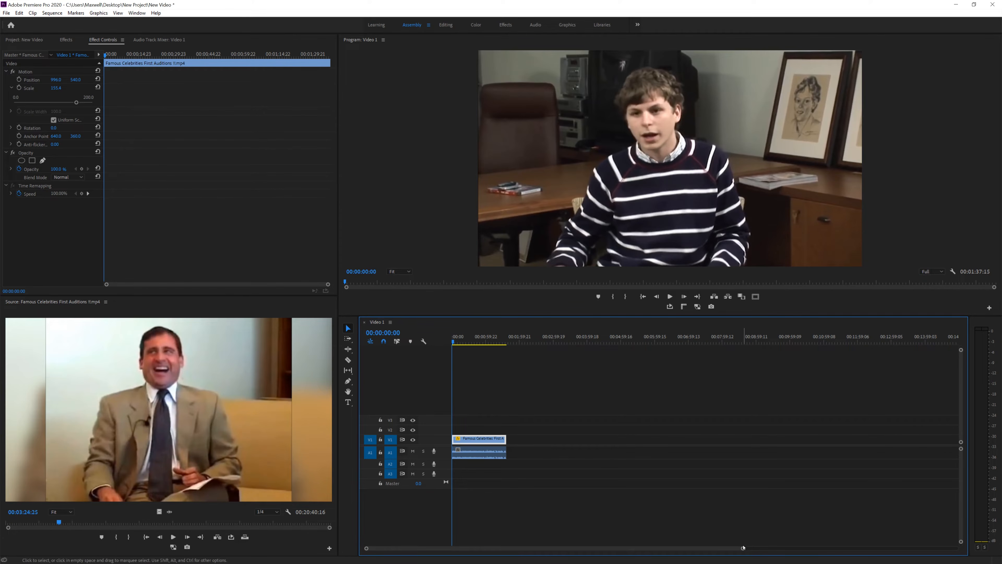
Apply default transitions to the start and end of the V1 video clip, and play the opening to check the fade
left_click_drag(742, 547, 510, 548)
left_click_drag(456, 339, 754, 341)
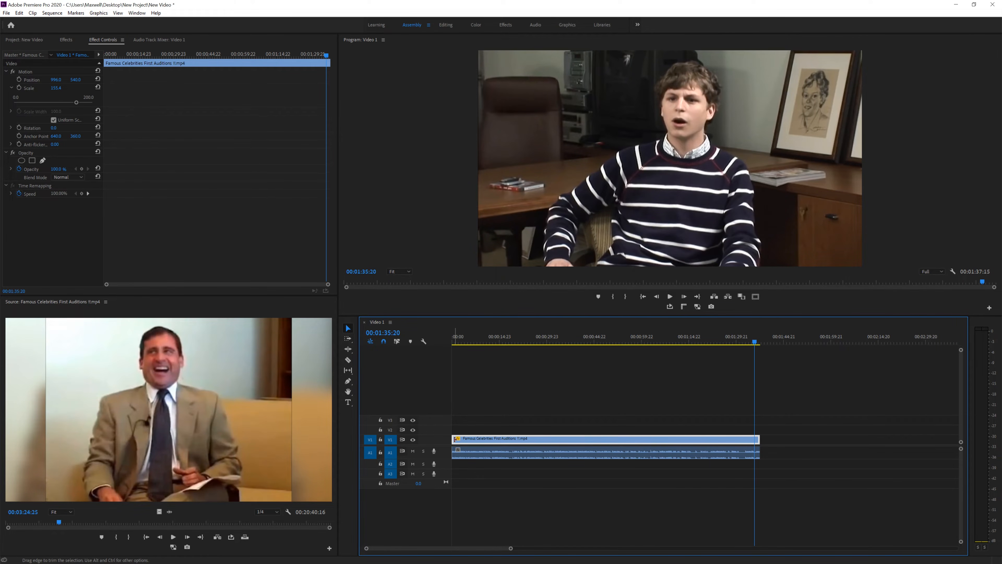
right_click(455, 439)
left_click(498, 490)
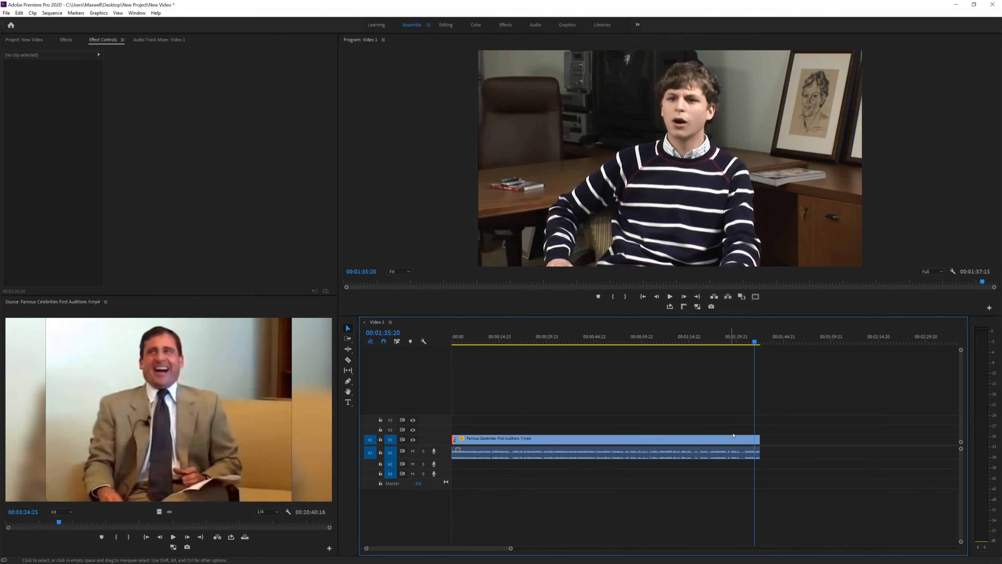
right_click(757, 442)
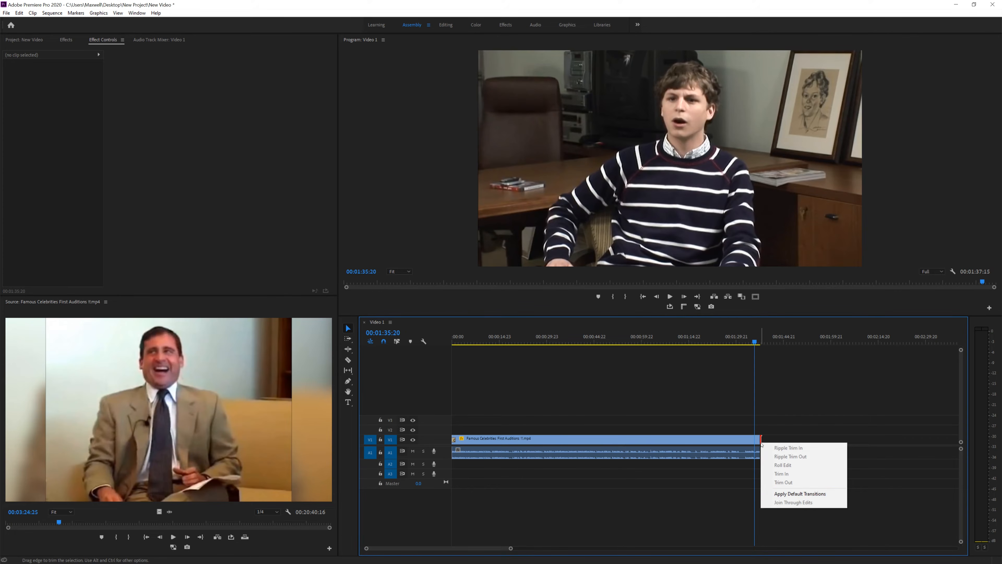
left_click(785, 495)
left_click(451, 338)
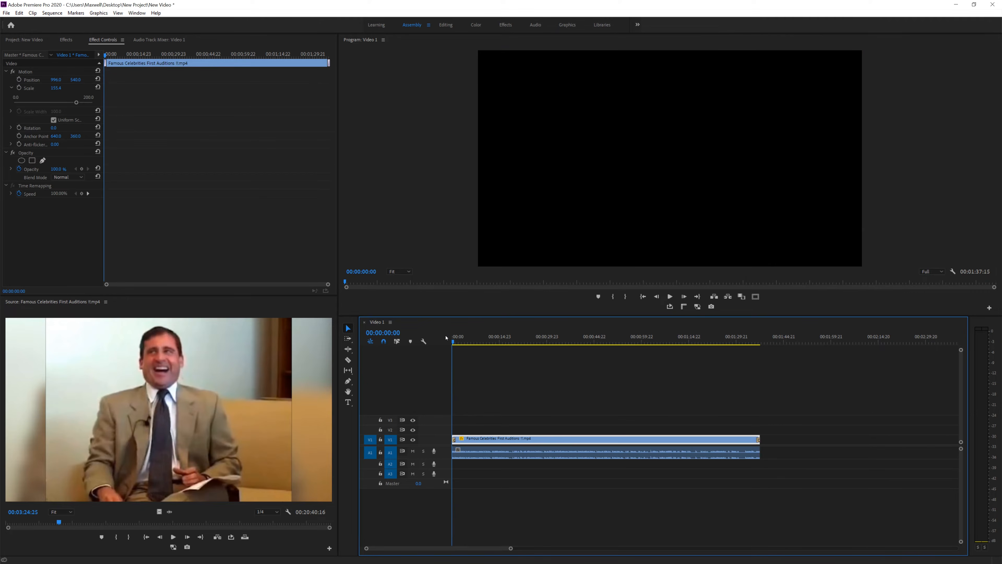
key("space")
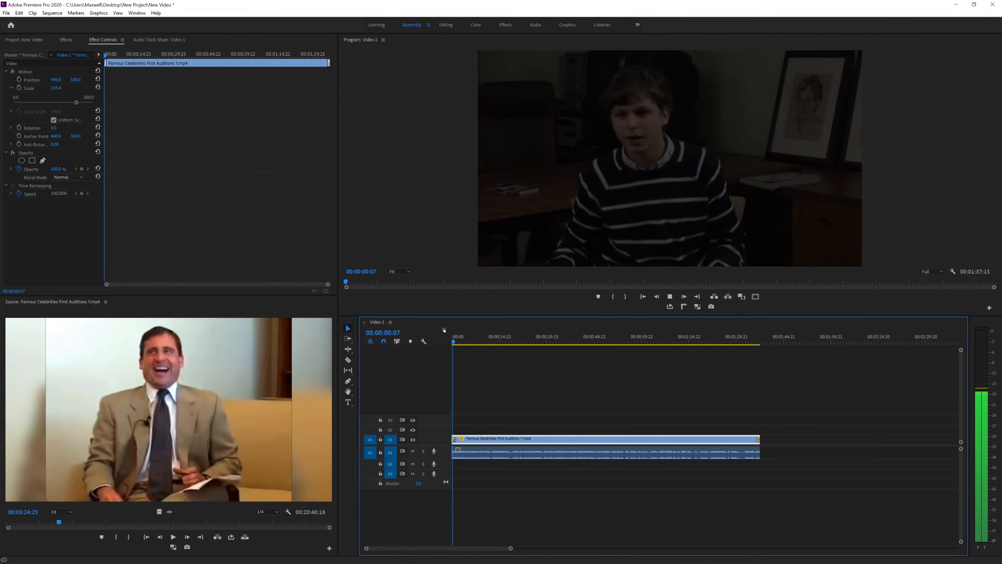
key("space")
left_click_drag(457, 337, 441, 343)
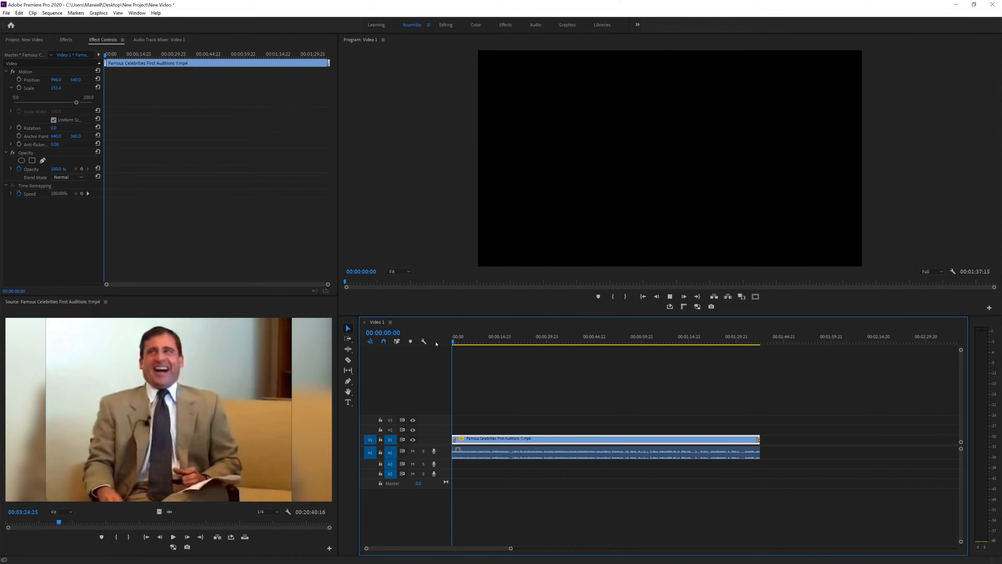
key("space")
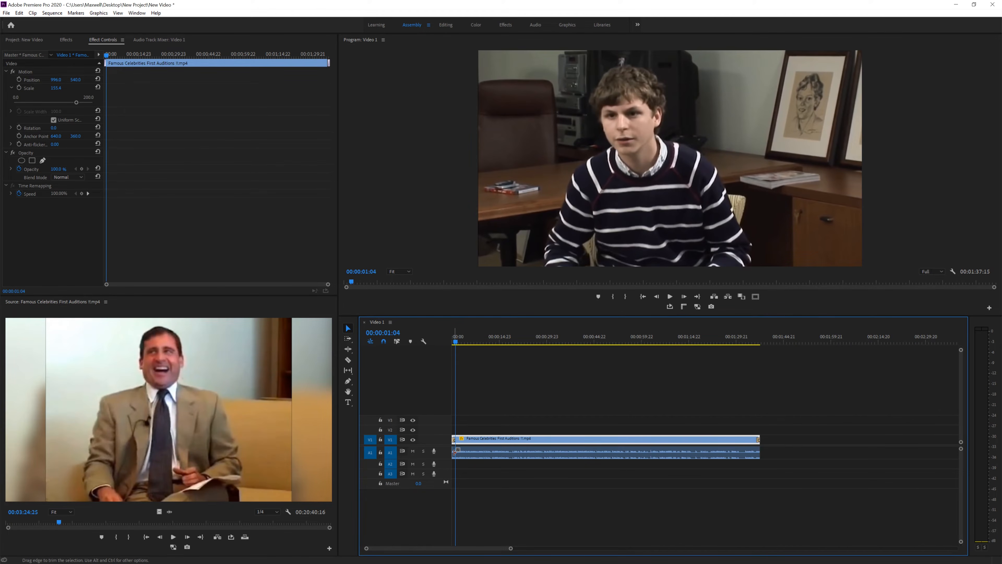
Apply default transitions to the start and end of the clip's A1 audio, and play the opening again
right_click(453, 449)
left_click(489, 502)
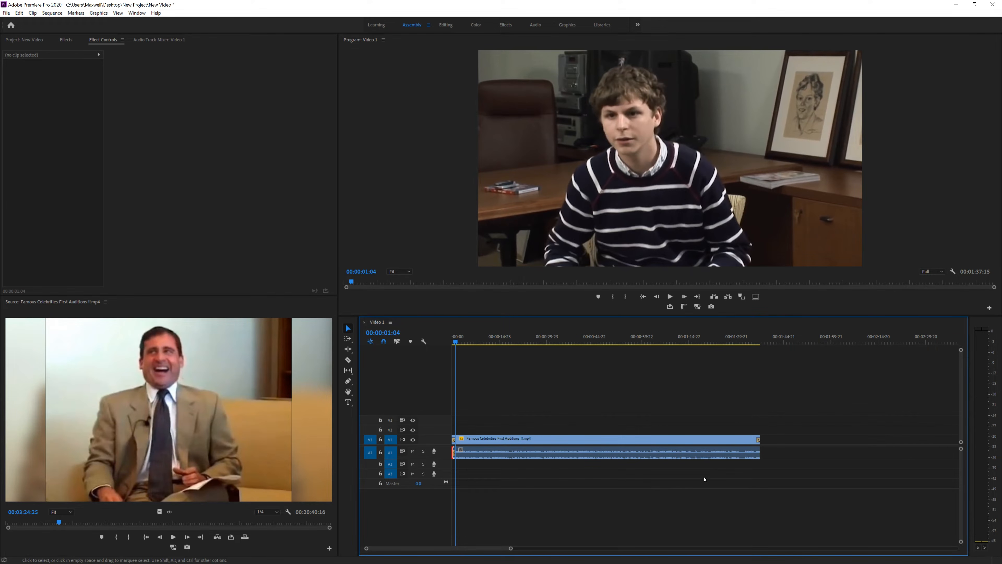
right_click(766, 452)
left_click(803, 504)
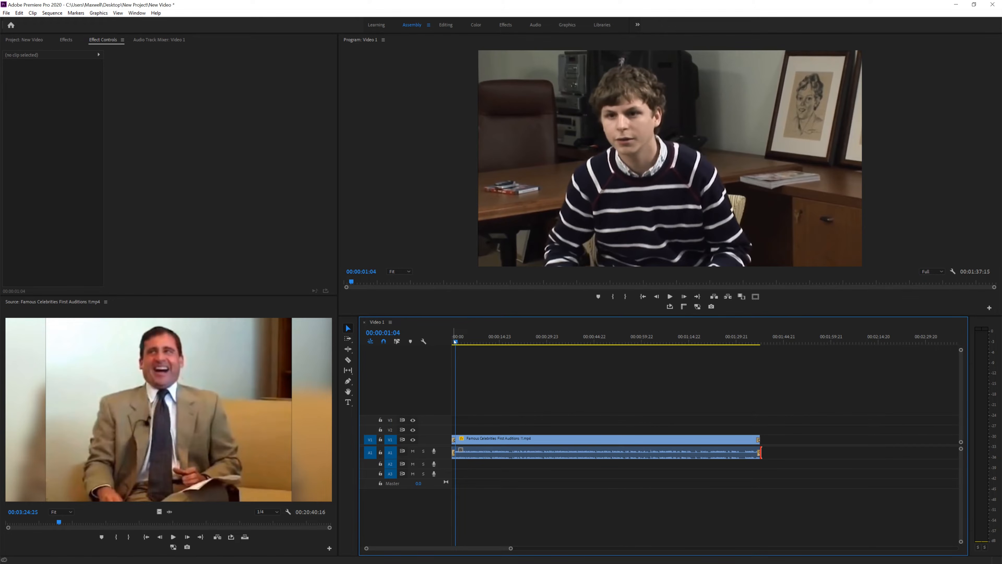
left_click_drag(453, 341, 441, 344)
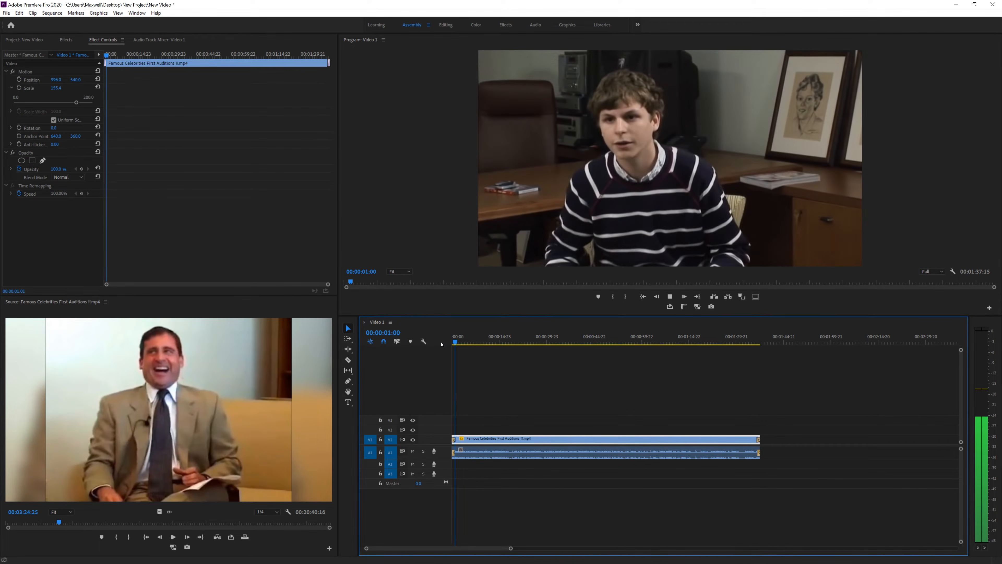
key("space")
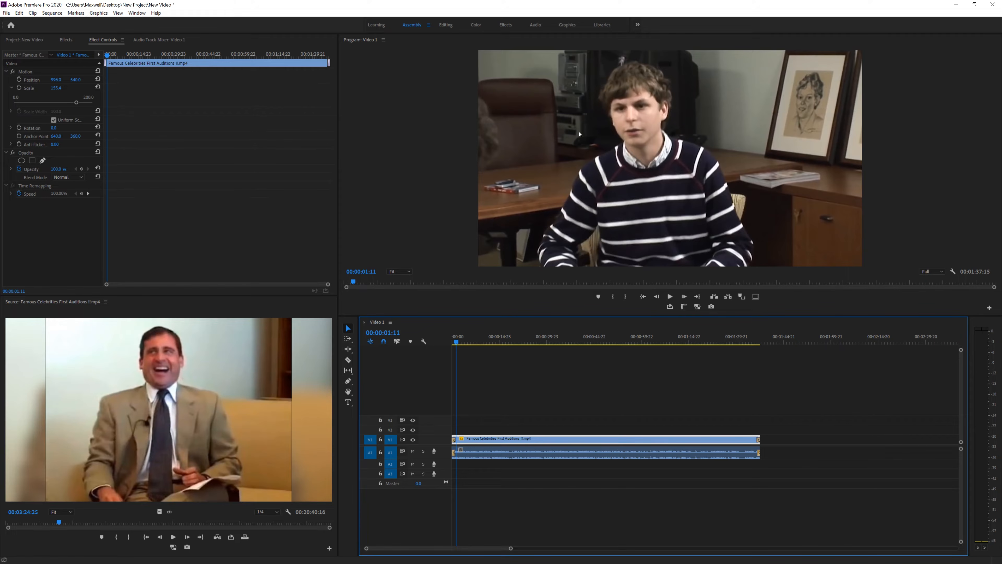
Add a text title at 00:00:01:11 reading "Michael Cera", "Scene 1" and "Take 1" on three lines
left_click(348, 402)
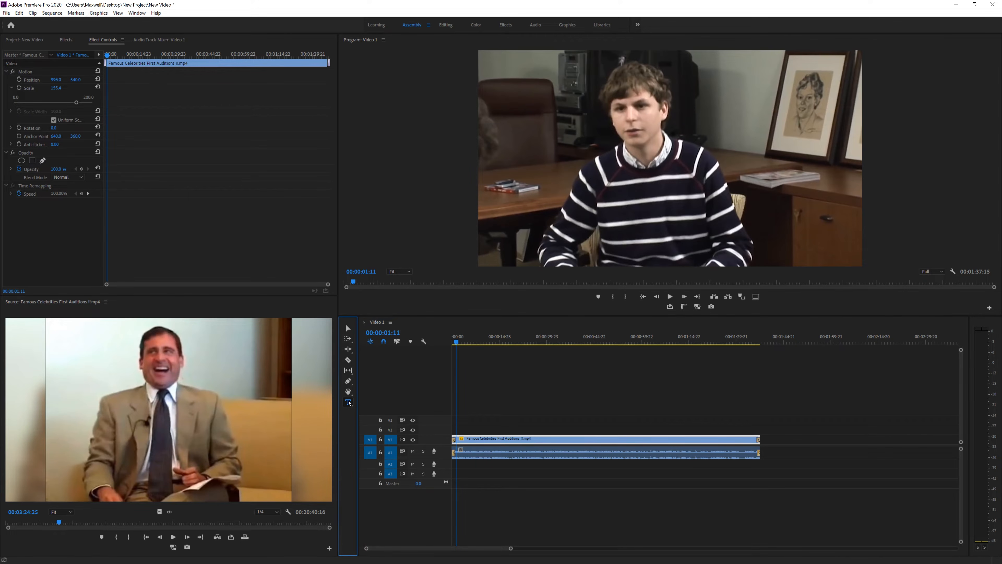
left_click(550, 112)
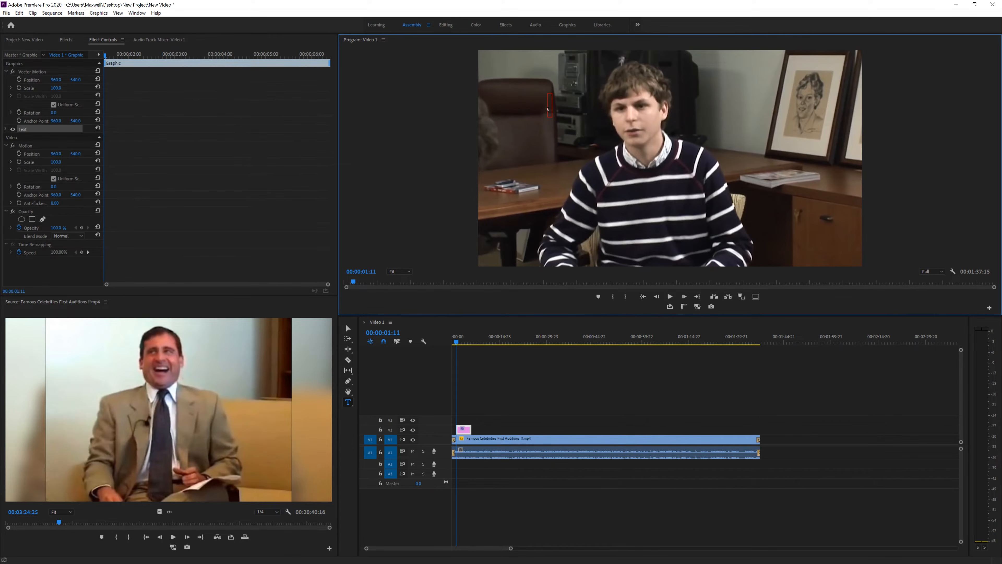
type("Michael Cerra")
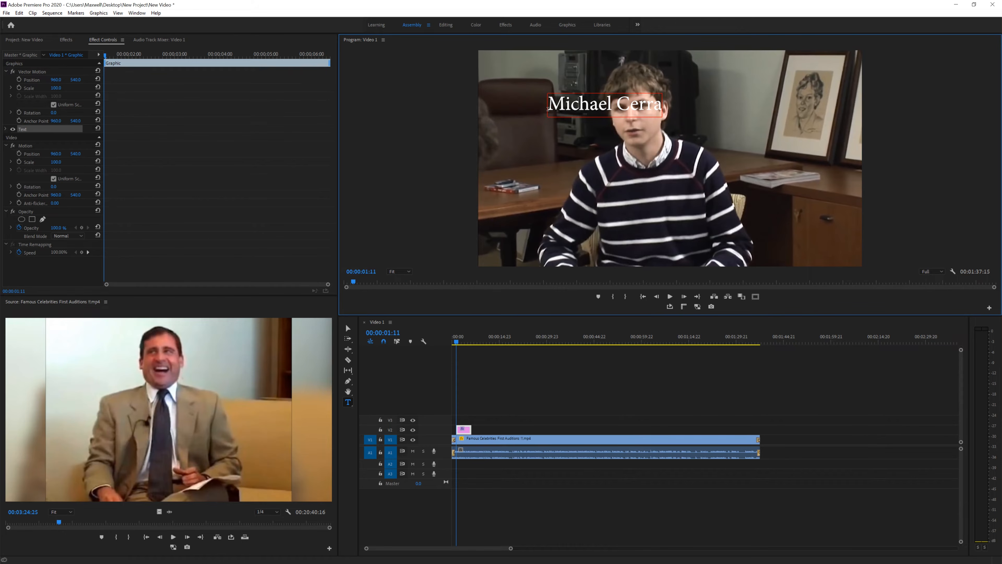
key("BackSpace")
key("Return")
type("Scene 1")
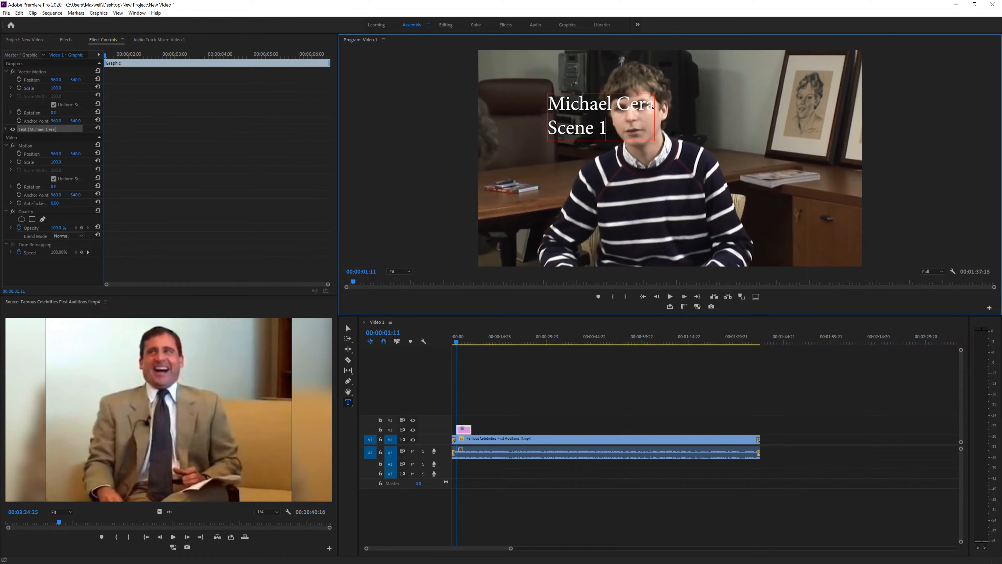
key("Return")
type("Take 1")
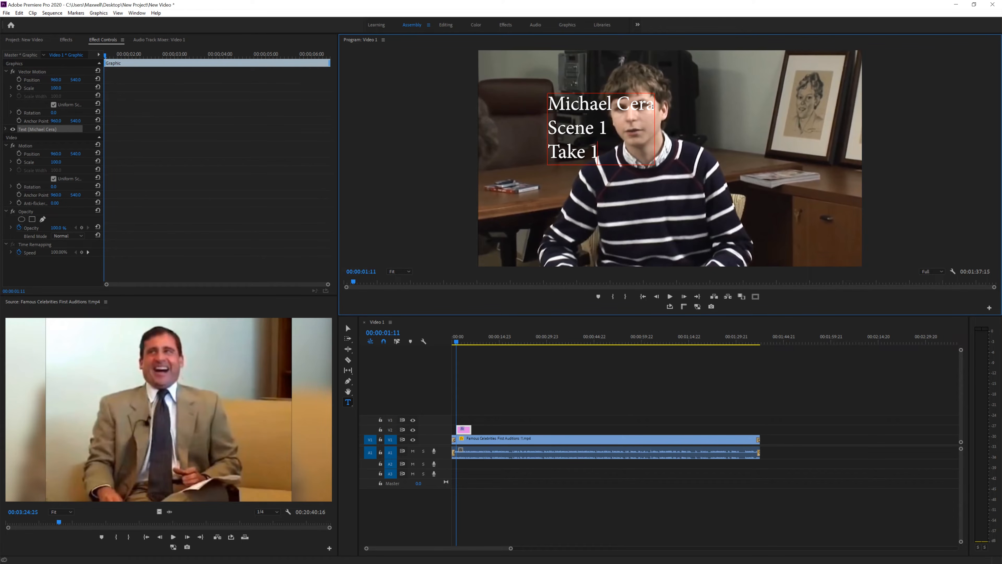
left_click(519, 410)
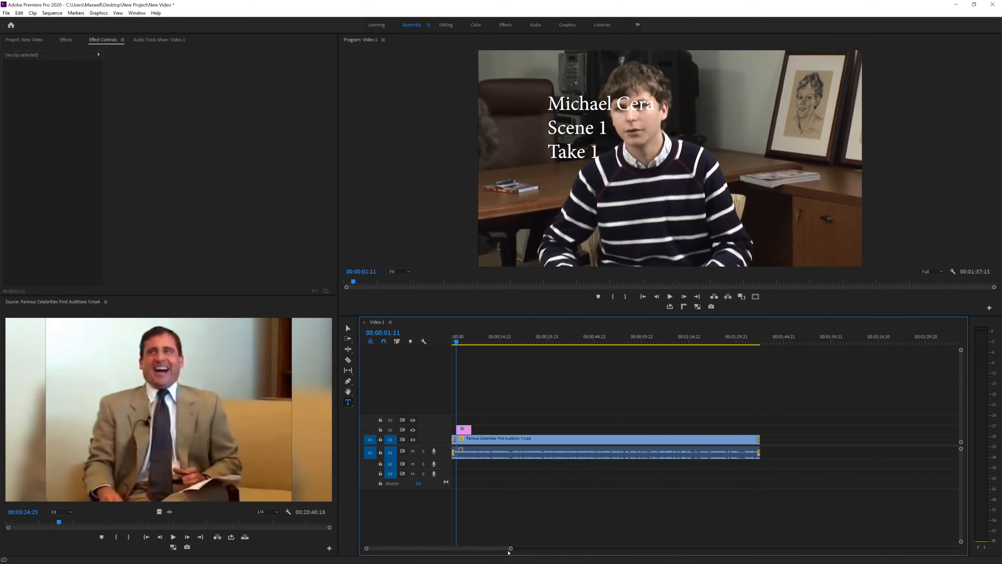
Move the title graphic up and left in the frame, clear of the man's face, with a vertical position of 419
left_click_drag(510, 548, 444, 548)
left_click(490, 429)
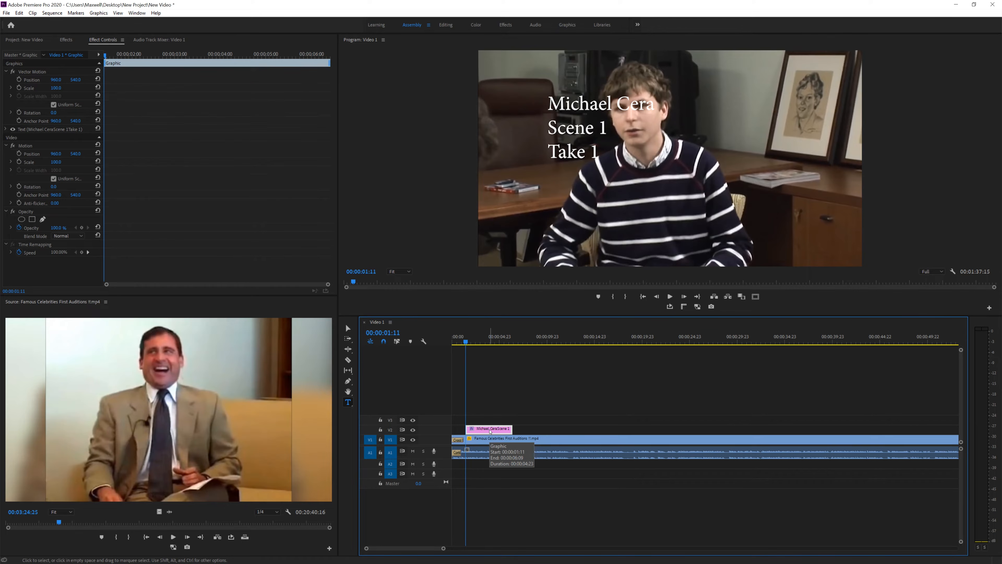
left_click(100, 41)
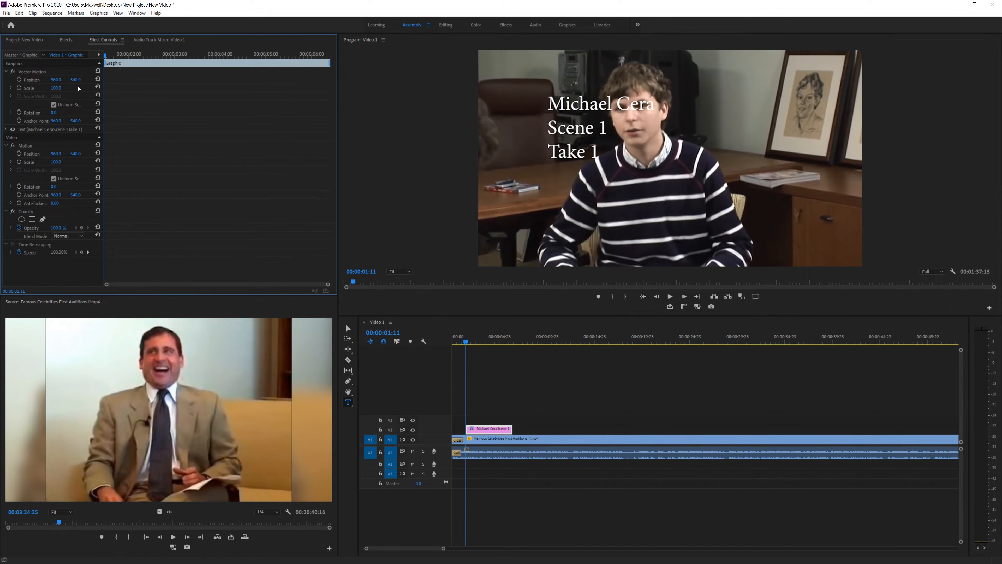
left_click_drag(75, 82, 9, 79)
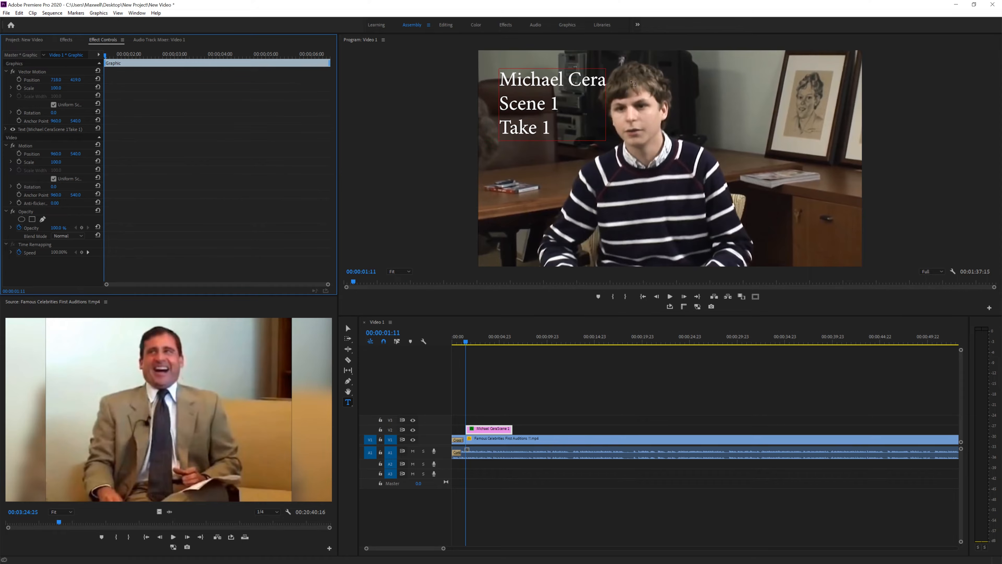
Change the font of all three title lines to Rockwell
left_click_drag(549, 127, 499, 79)
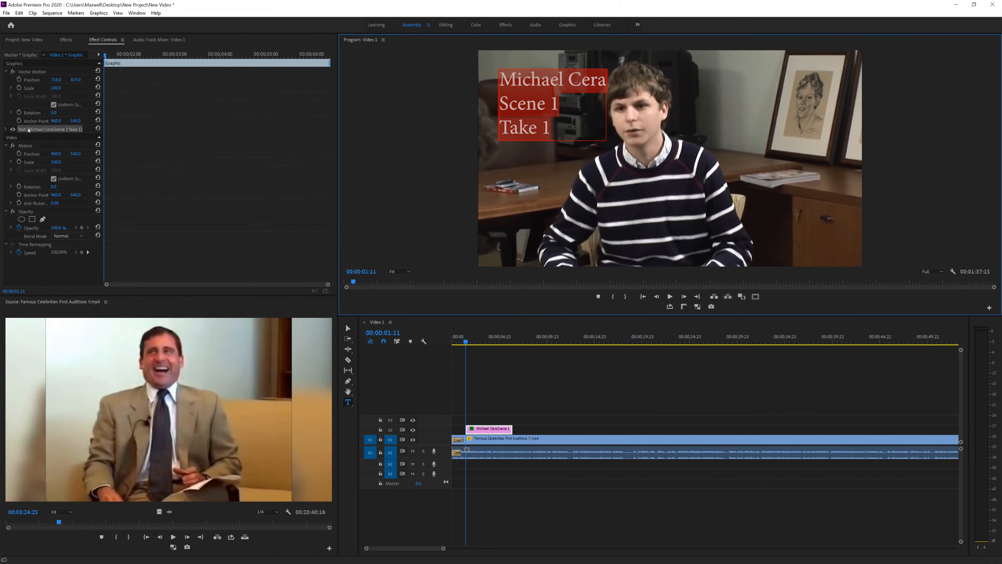
left_click(6, 129)
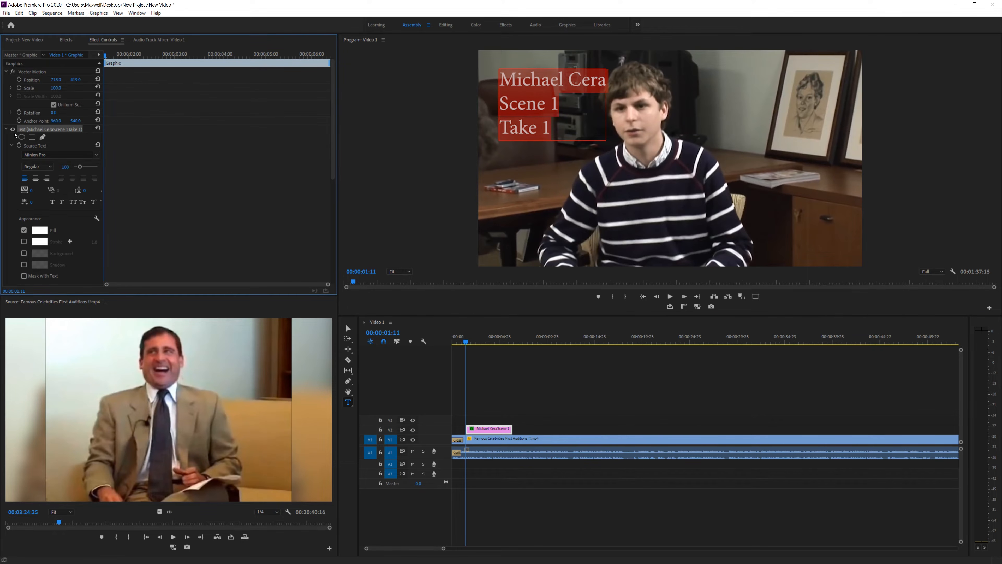
left_click(96, 155)
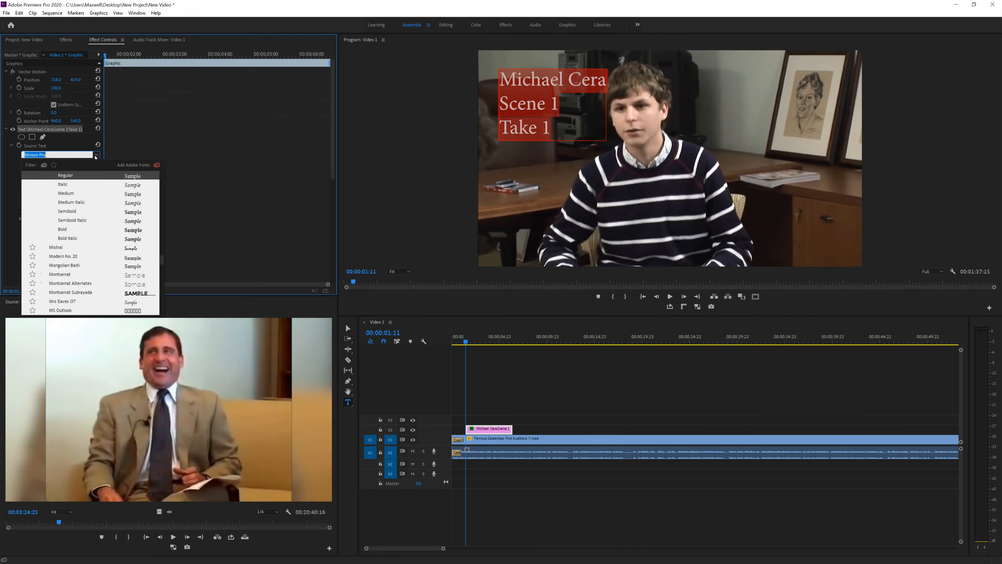
scroll(60, 299, "down", 15)
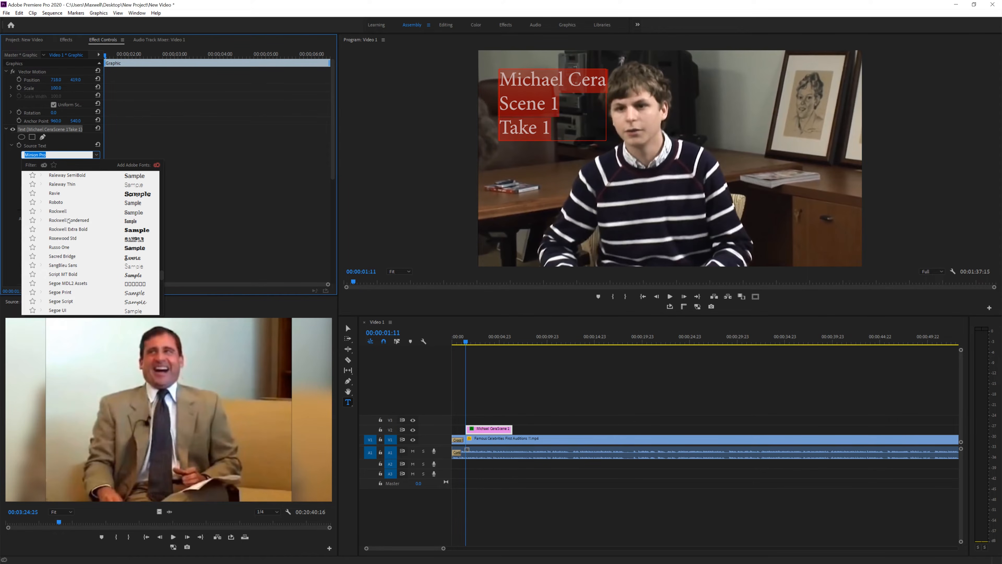
left_click(60, 211)
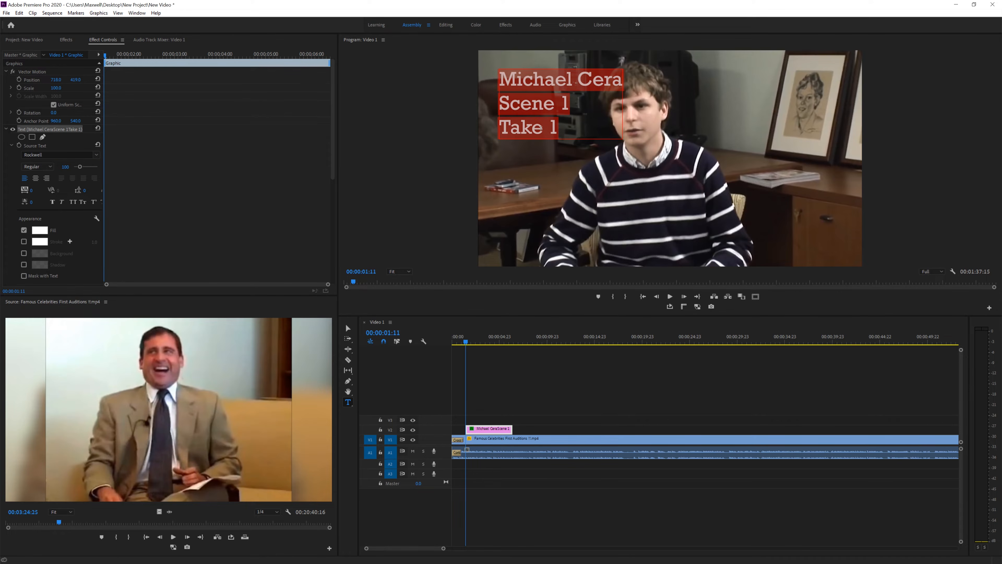
left_click(557, 129)
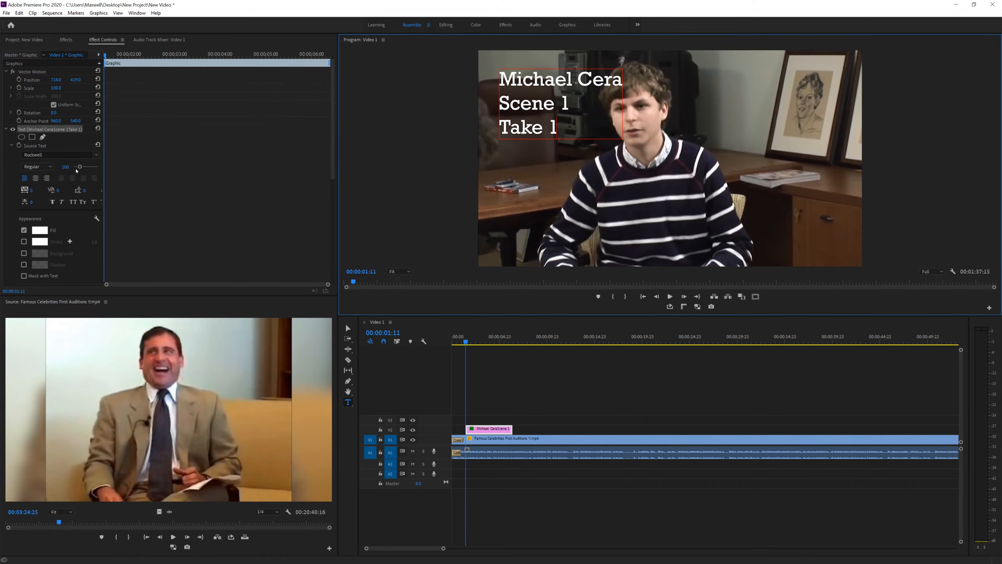
scroll(333, 159, "down", 3)
scroll(317, 99, "up", 3)
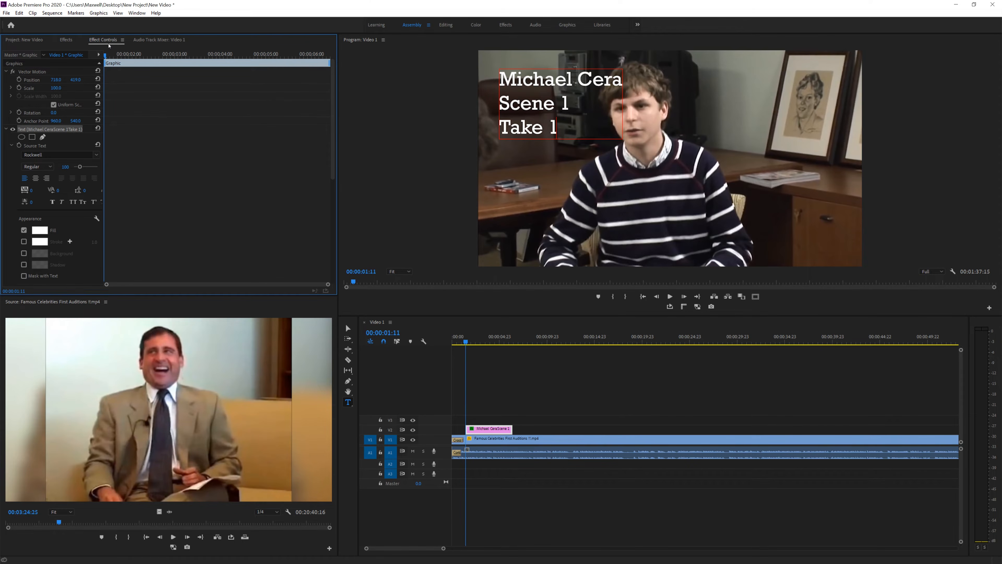
left_click(525, 394)
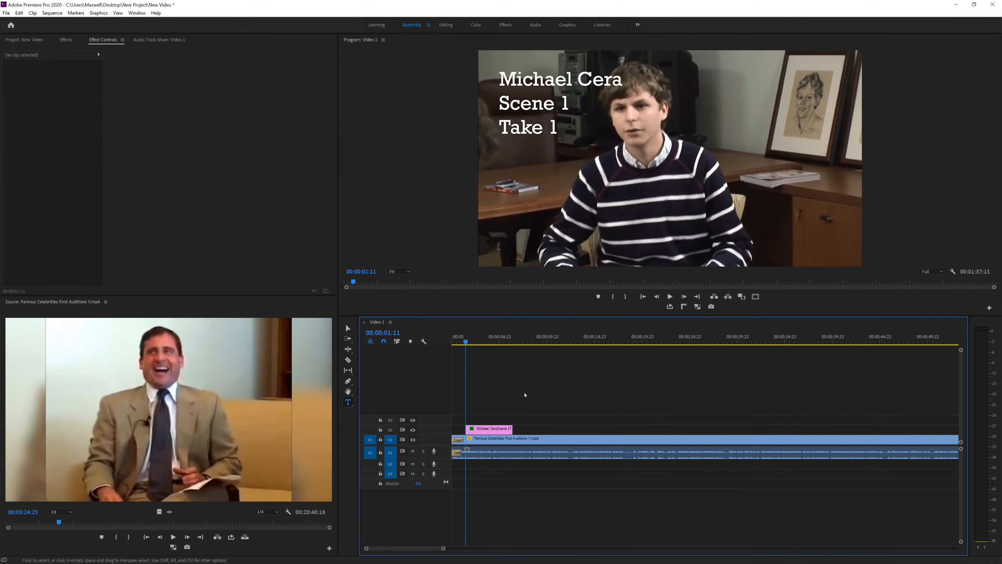
Apply default transitions to the start and end of the V2 title, and play the sequence from the beginning
right_click(465, 429)
left_click(463, 430)
right_click(463, 430)
left_click(489, 479)
right_click(516, 430)
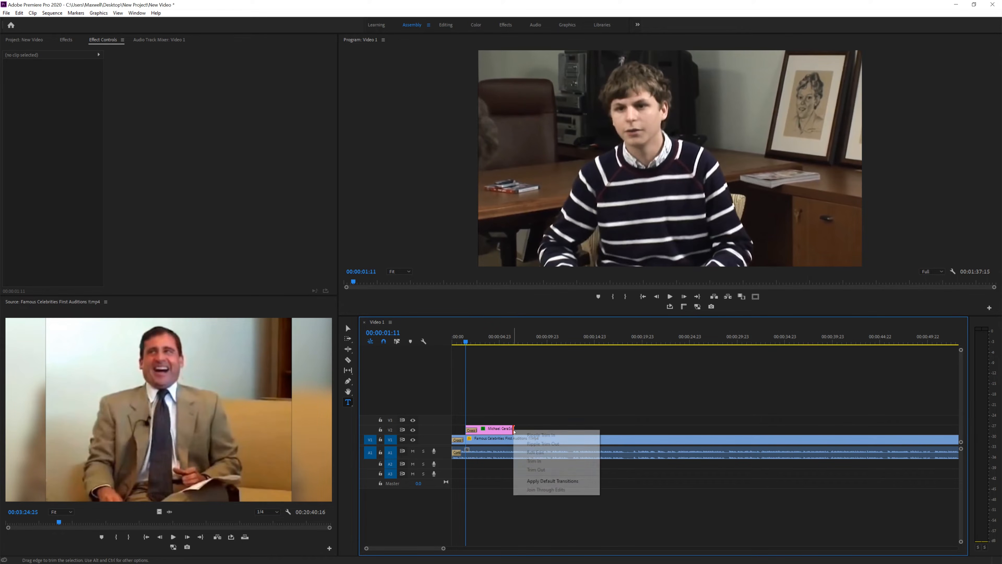
left_click(546, 481)
left_click_drag(468, 340, 445, 347)
key("space")
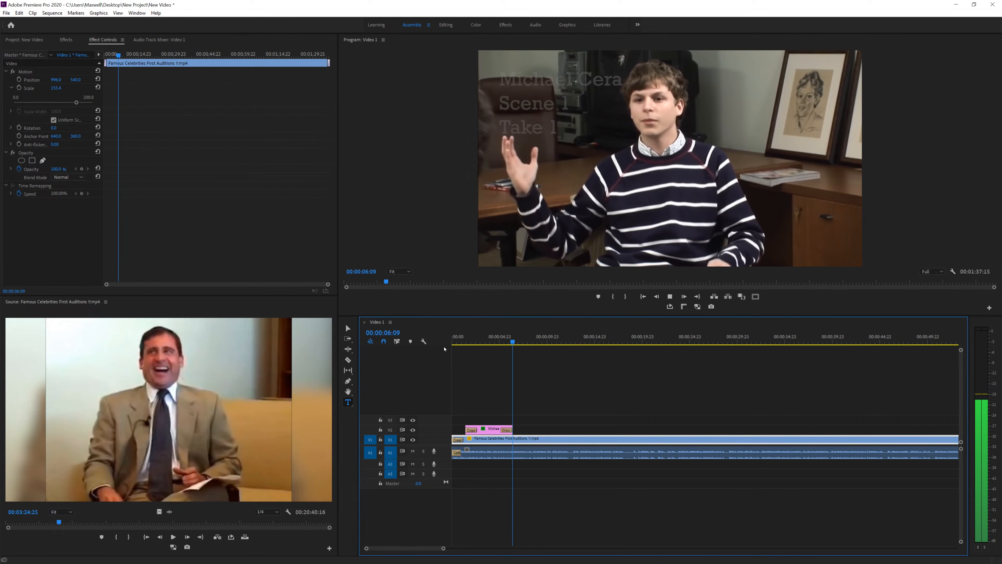
Cut the V1 clip and its audio at about 00:00:34:13 and delete everything after the cut
left_click_drag(529, 340, 784, 355)
key("c")
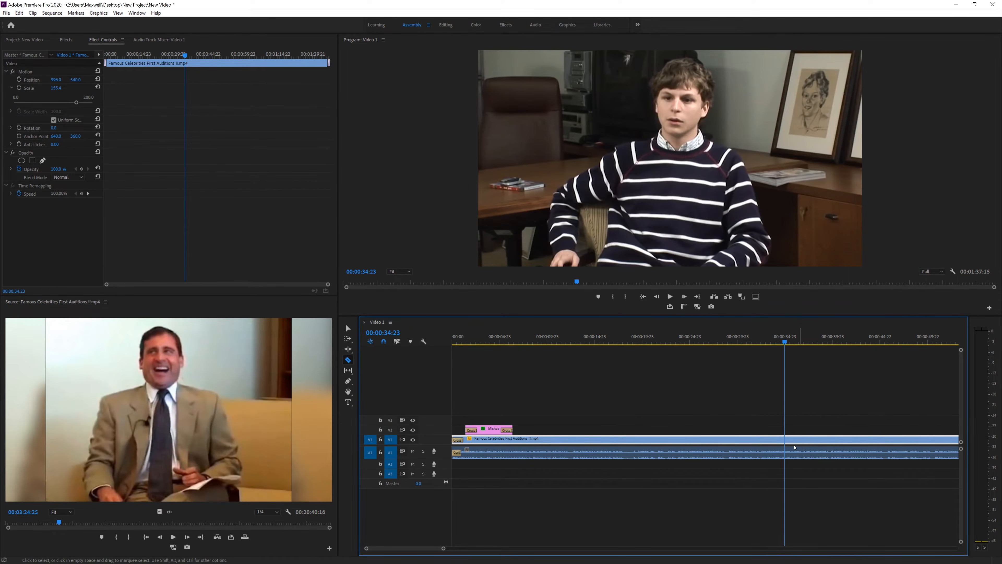
left_click(787, 440)
key("v")
left_click_drag(817, 400, 838, 484)
key("Delete")
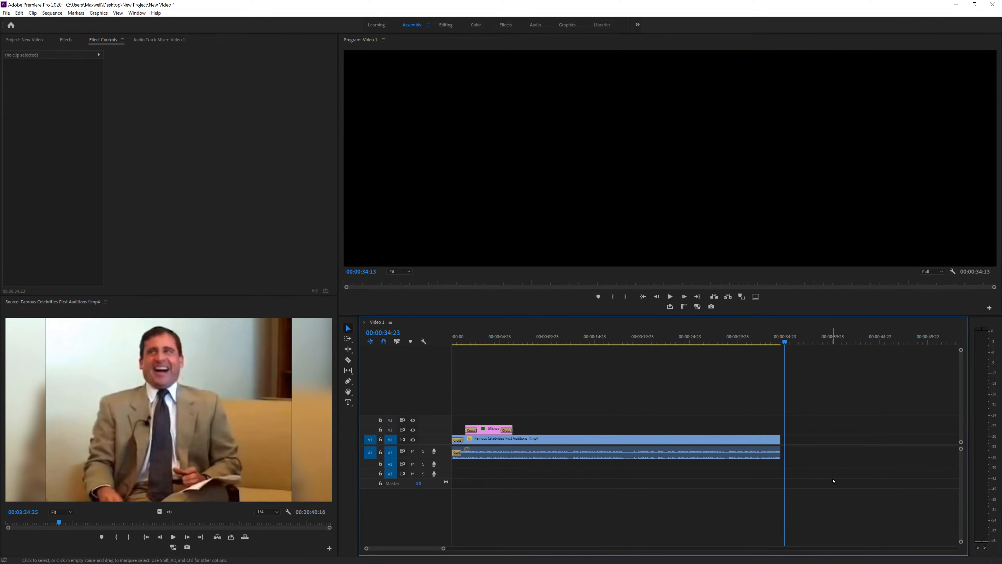
Apply default transitions to the end of the V1 clip and its A1 audio, and play the ending
right_click(780, 441)
left_click(819, 490)
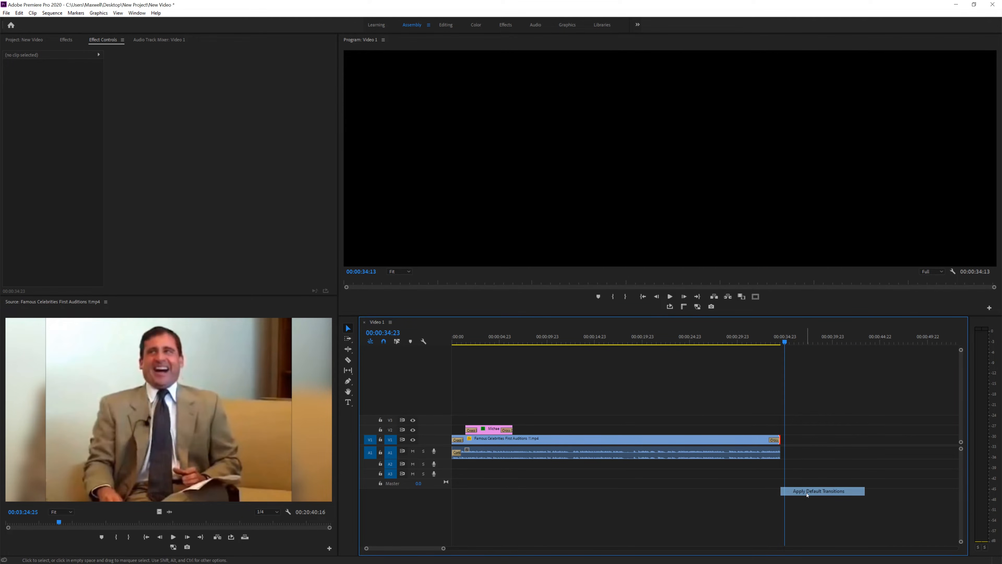
left_click(757, 340)
key("space")
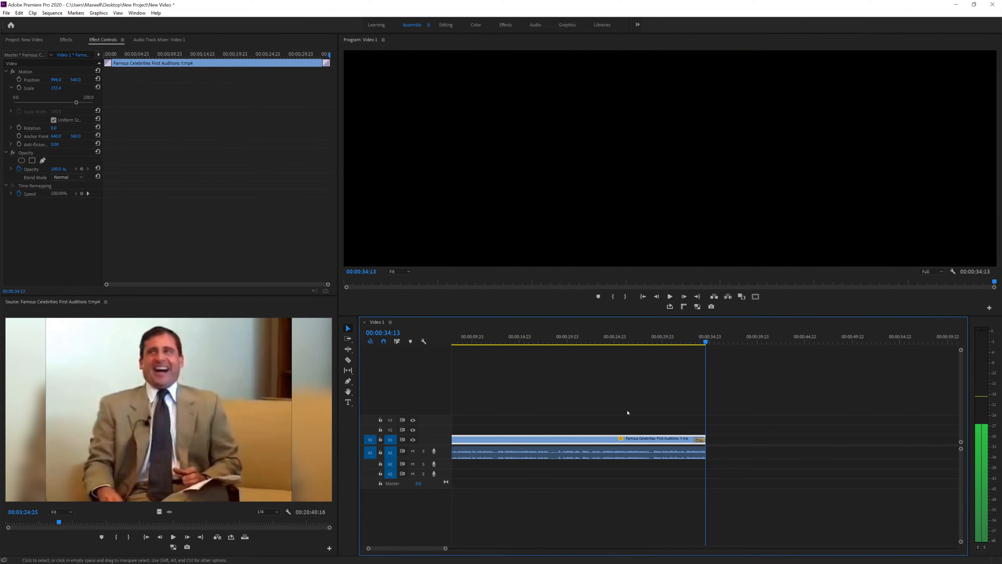
right_click(708, 455)
left_click(741, 506)
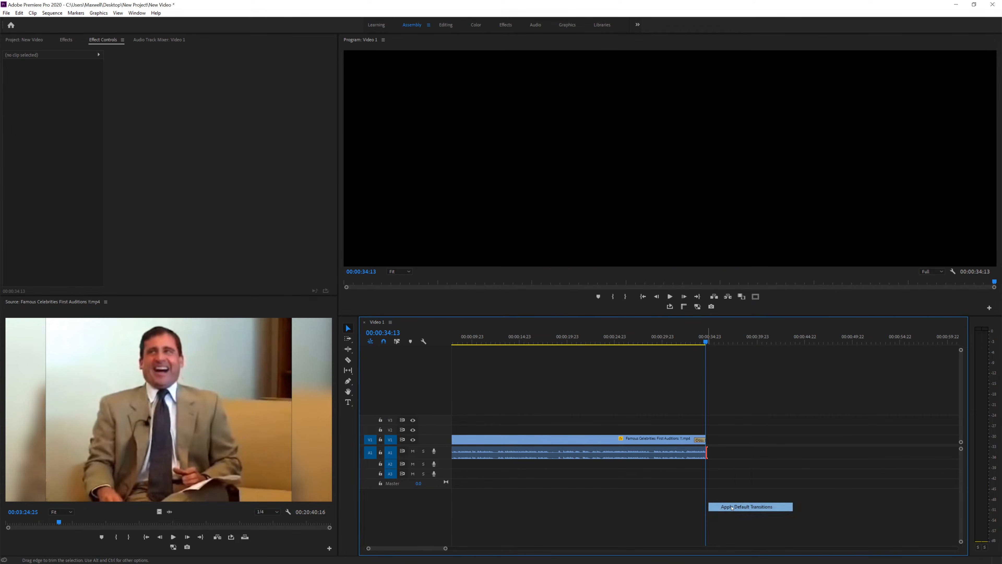
scroll(416, 550, "up", 3)
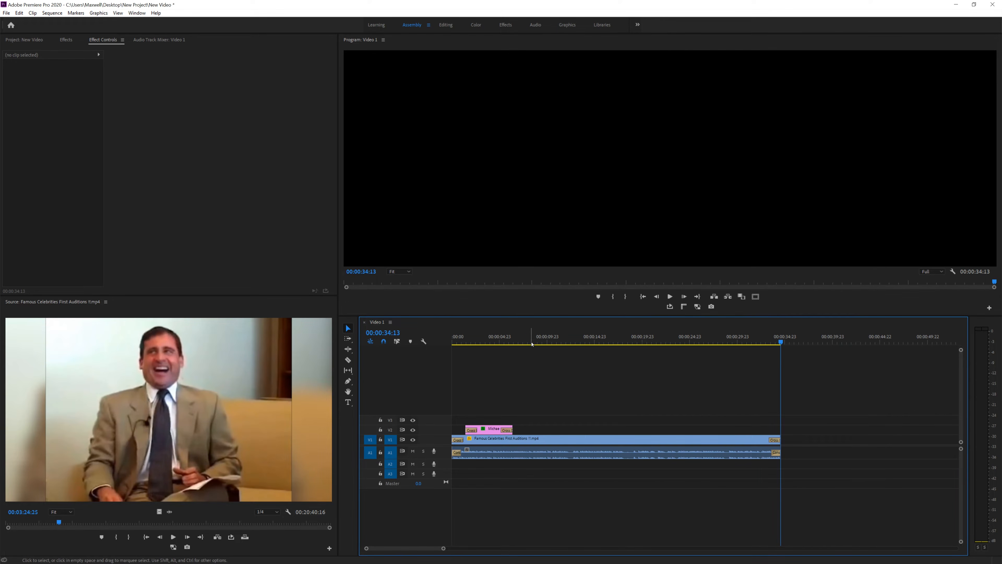
Enlarge the A1 audio track to show the clip's waveform and select the audio clip
left_click(539, 339)
left_click_drag(430, 459, 430, 487)
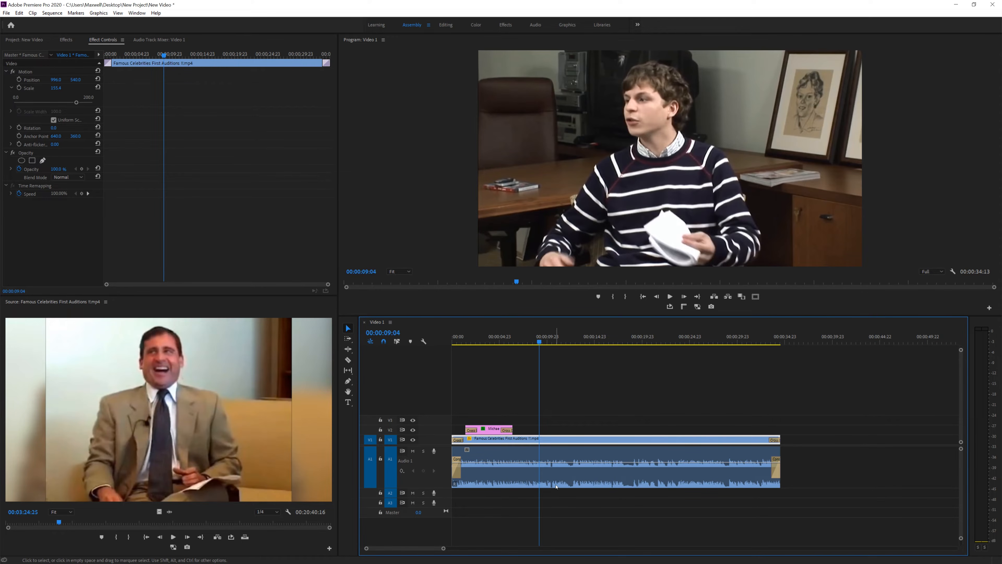
left_click(574, 481)
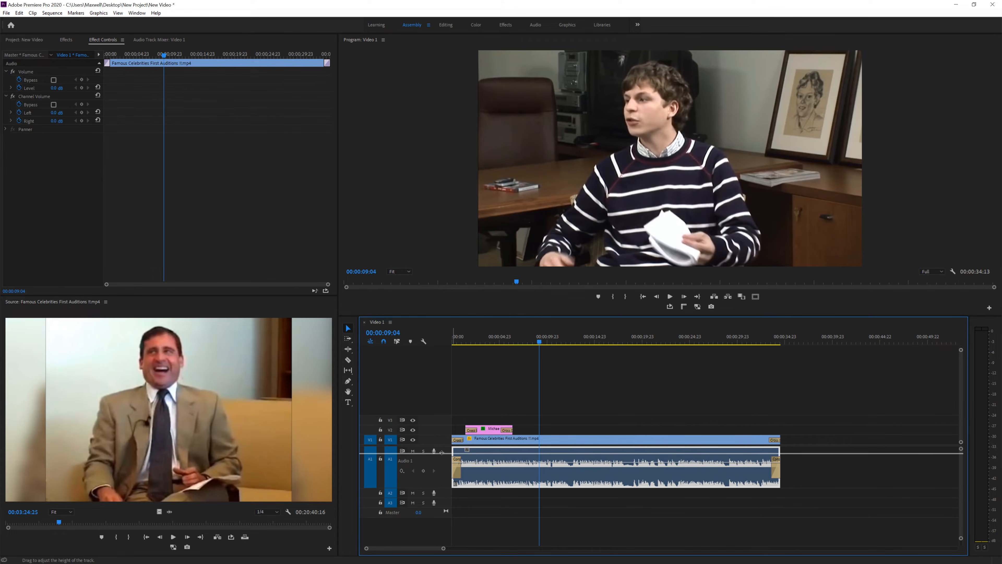
left_click_drag(442, 453, 445, 497)
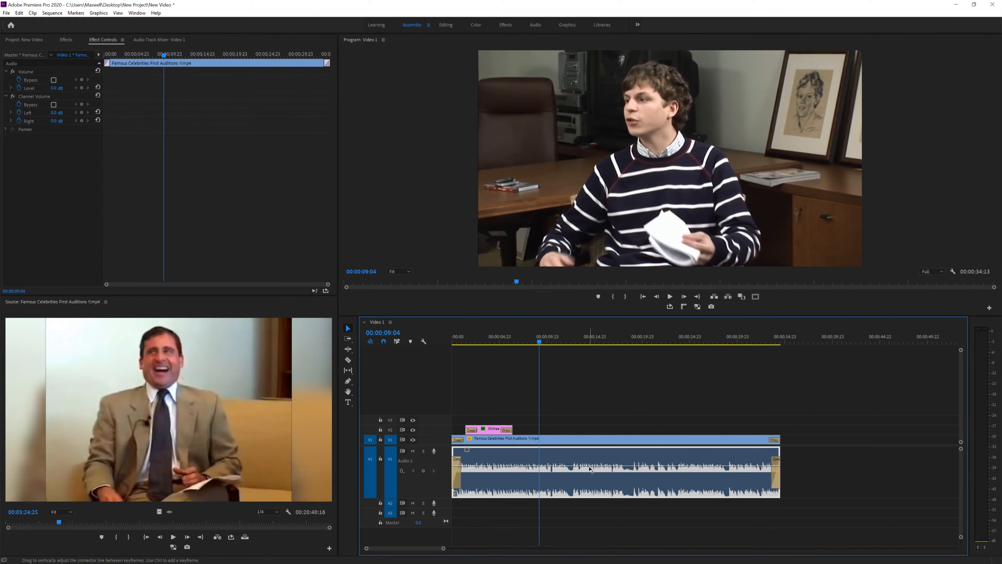
Try raising the A1 audio clip's volume level, play the result, and undo the change
mouse_move(594, 472)
left_mouse_down()
mouse_move(594, 458)
mouse_move(594, 482)
mouse_move(594, 455)
mouse_move(593, 467)
left_mouse_up()
left_click(613, 510)
left_click(598, 492)
left_click(585, 509)
left_click(576, 478)
left_click(33, 72)
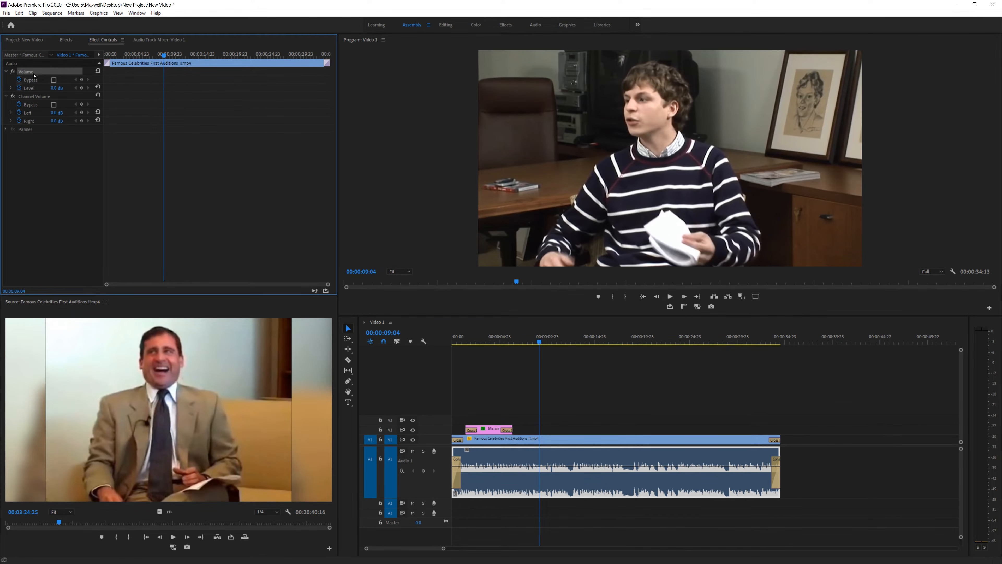
left_click(25, 88)
left_click(11, 87)
mouse_move(59, 103)
left_mouse_down()
mouse_move(32, 103)
mouse_move(78, 103)
left_mouse_up()
key("space")
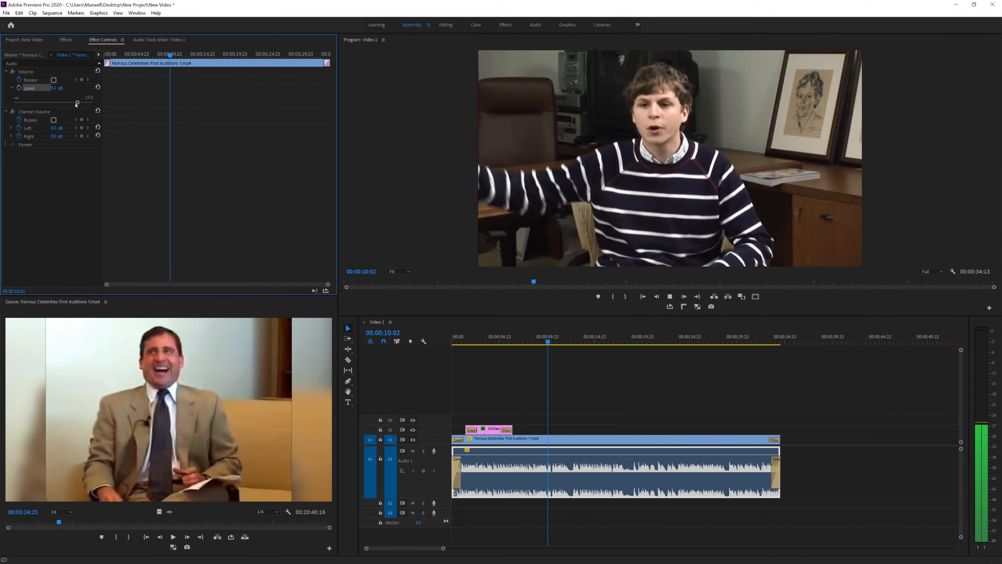
key("space")
key("ctrl+z")
key("ctrl+z")
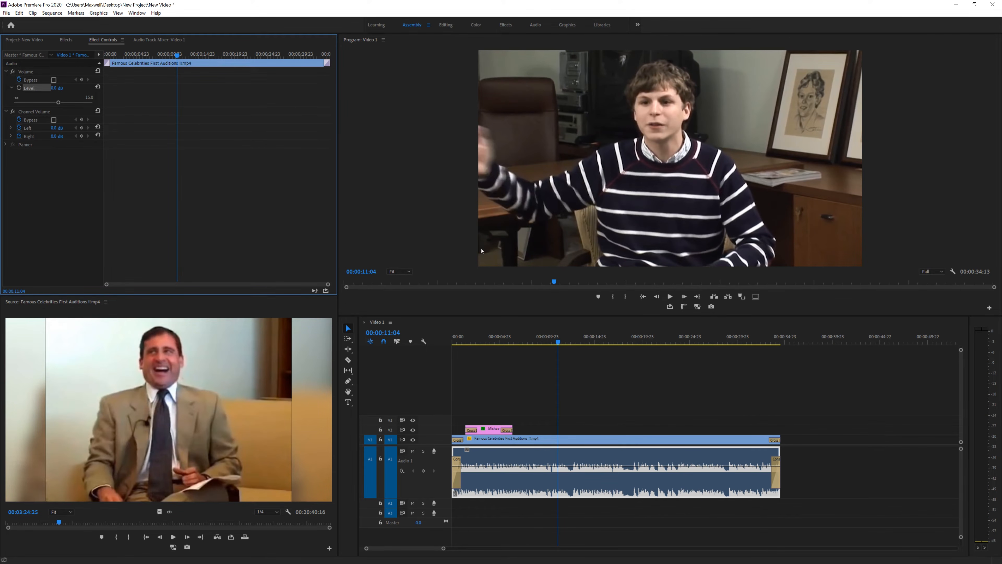
left_click(636, 394)
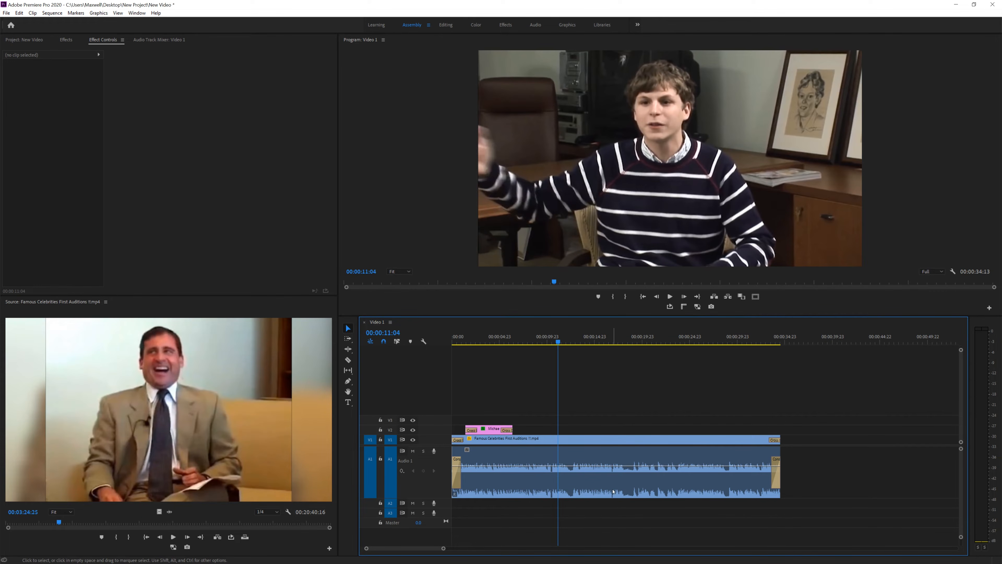
left_click(613, 495)
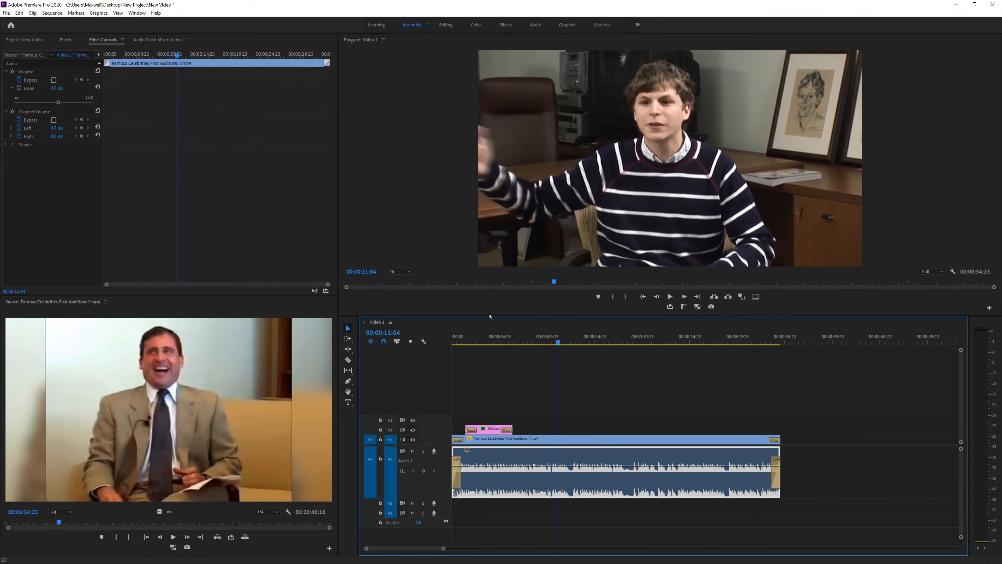
left_click(590, 404)
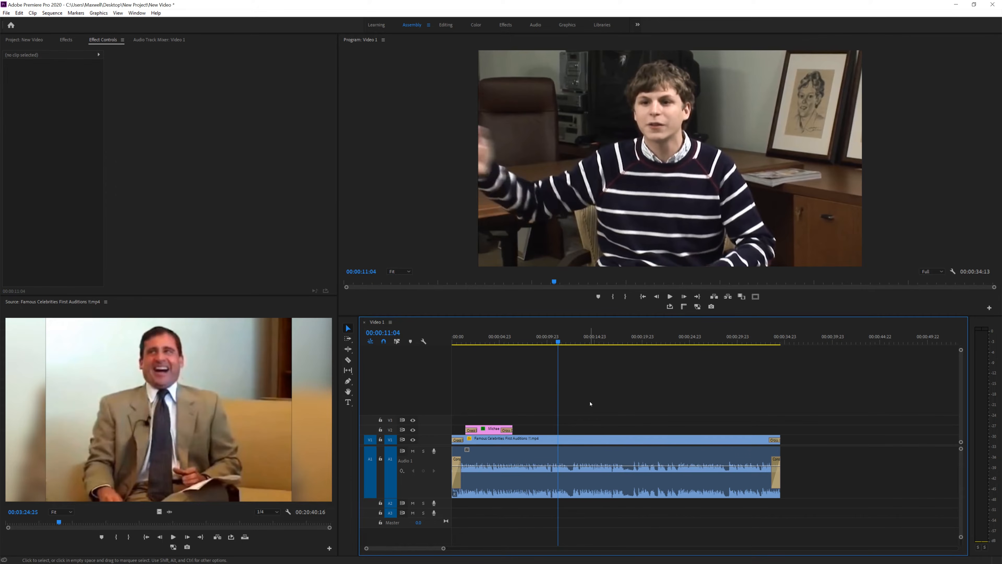
left_click(565, 471)
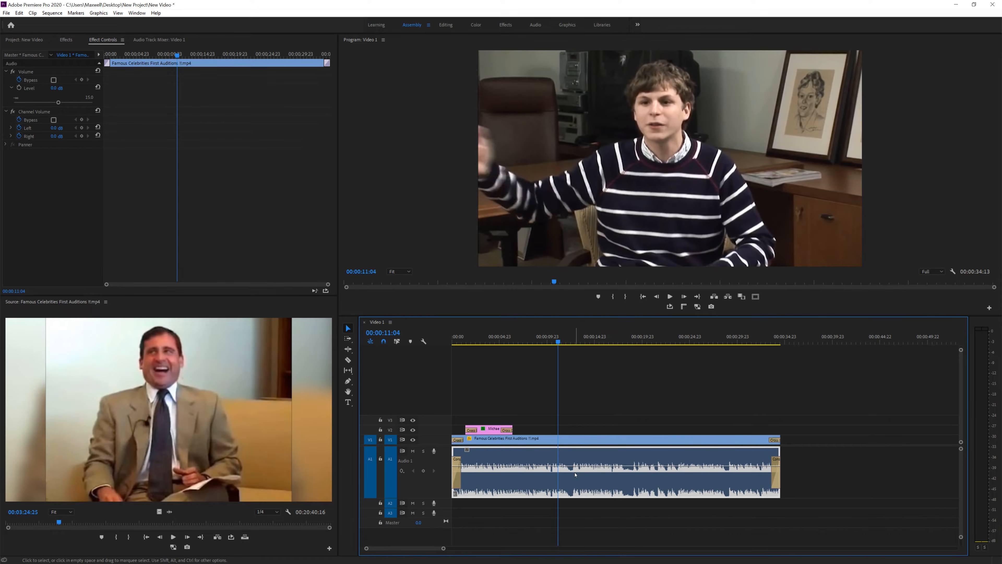
left_click(599, 392)
left_click(565, 472)
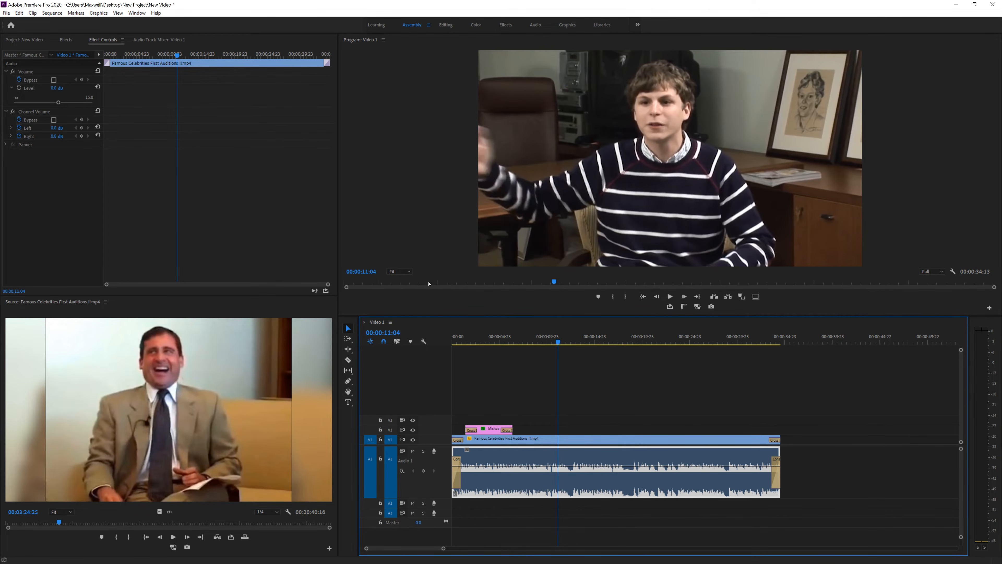
Try to apply the Horizontal Flip video effect to the V1 clip
left_click(66, 41)
left_click(35, 51)
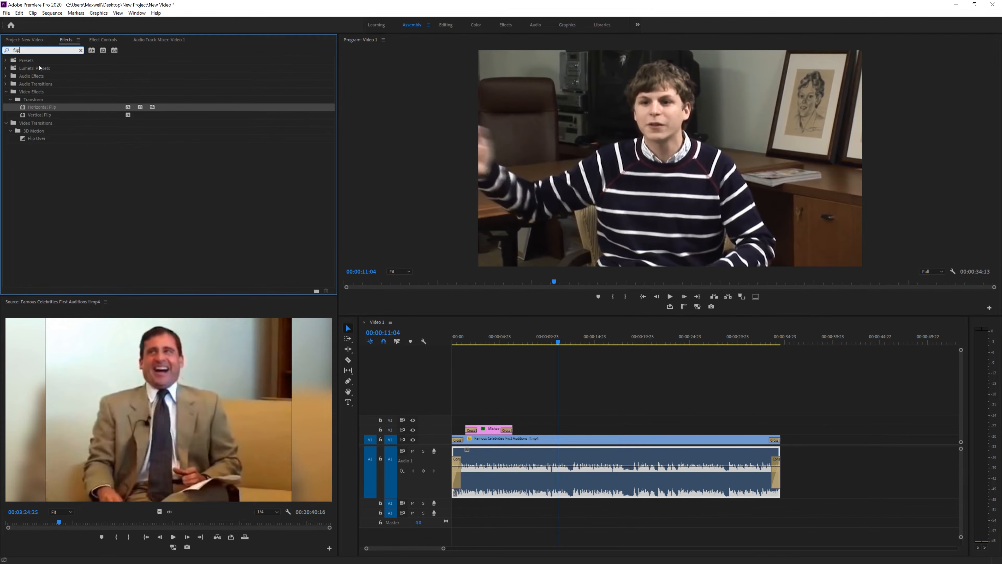
left_click_drag(37, 110, 547, 446)
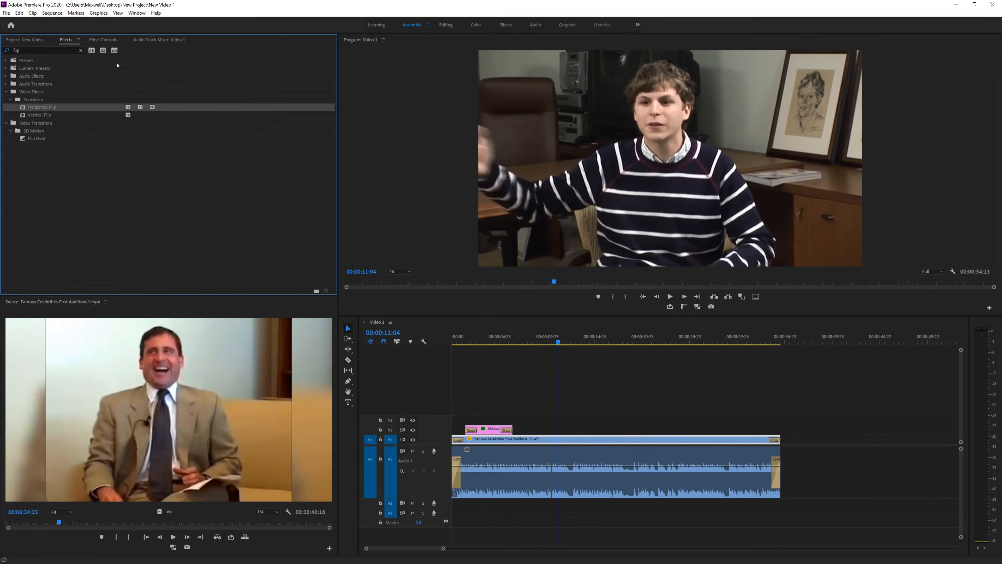
Search the effects for "dees", apply DeEsser to the A1 audio clip, and show the clip's effect settings
left_click(30, 48)
type("de")
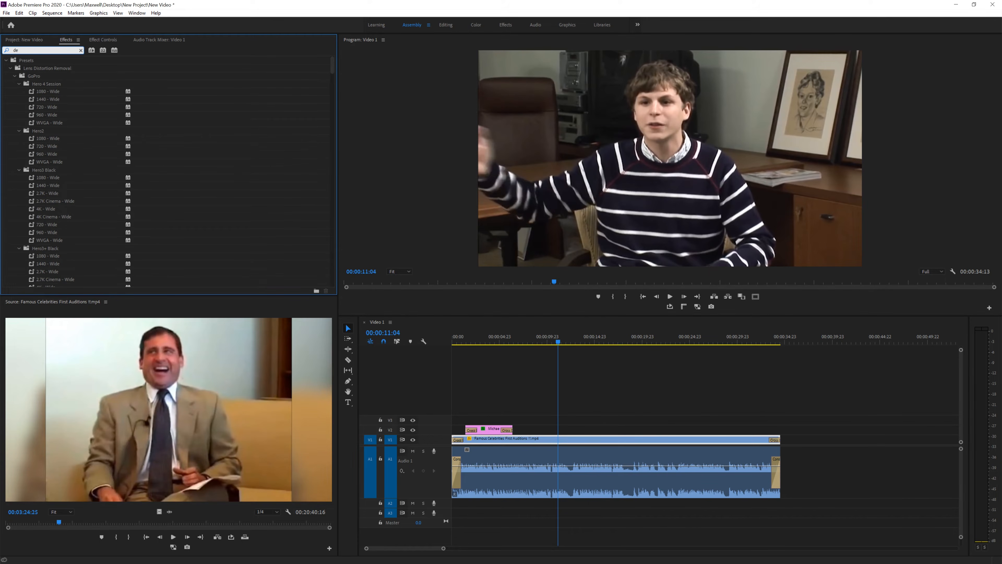
type("es")
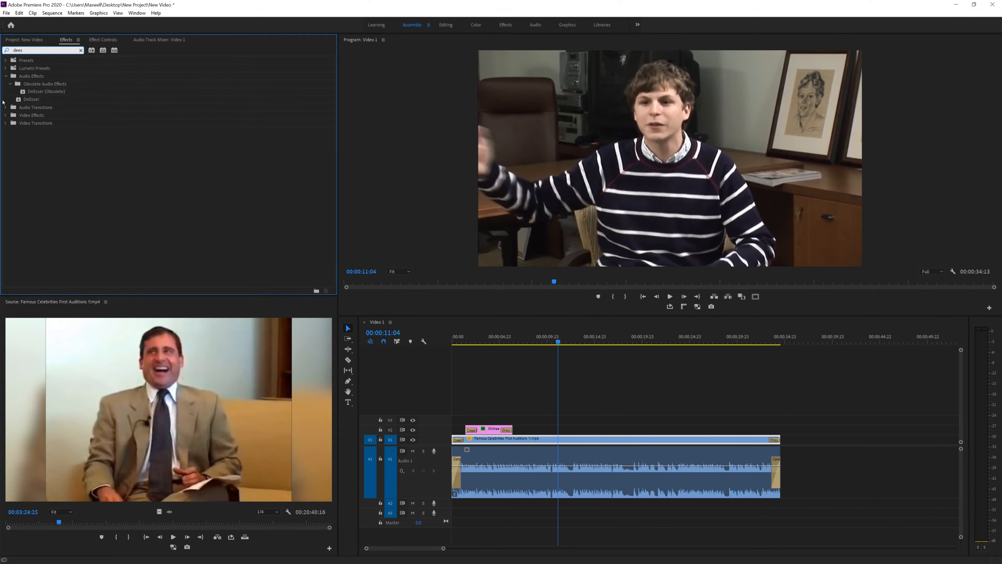
left_click(32, 99)
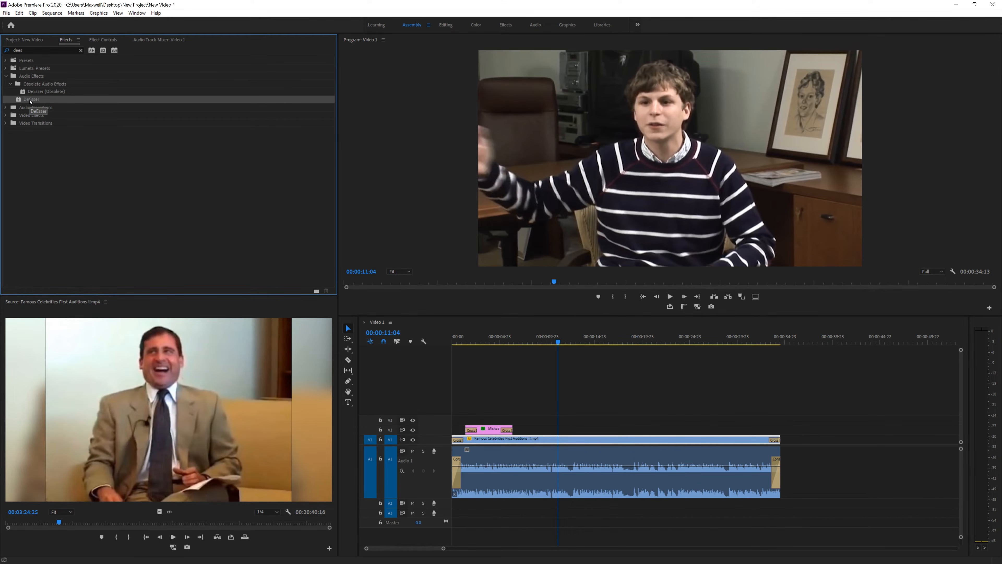
left_click_drag(29, 102, 507, 473)
left_click(104, 39)
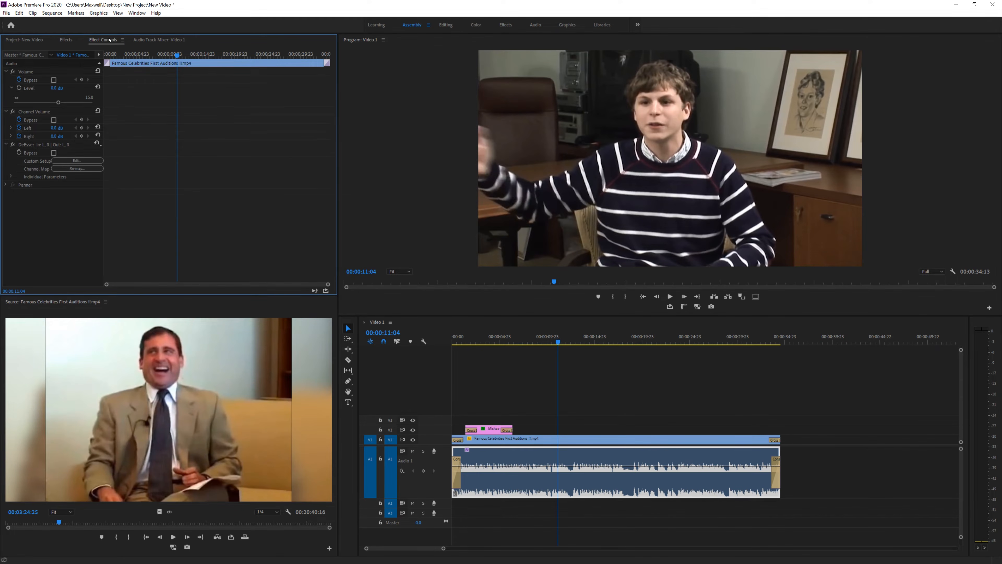
Set the DeEsser's preset to Male Voice DeSher in its custom setup, play the sequence to hear it, and close the editor
left_click(76, 161)
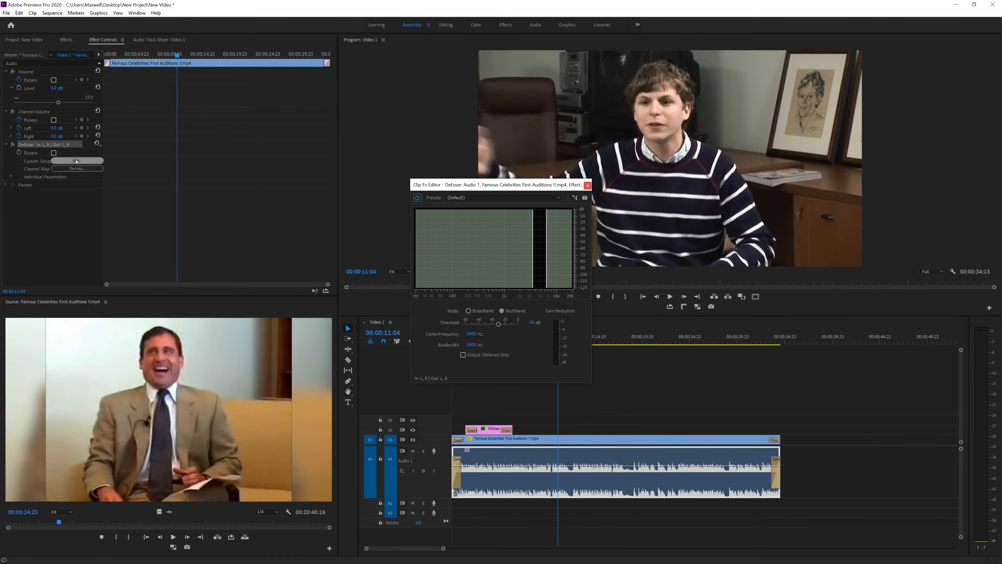
left_click_drag(468, 185, 336, 187)
left_click(343, 198)
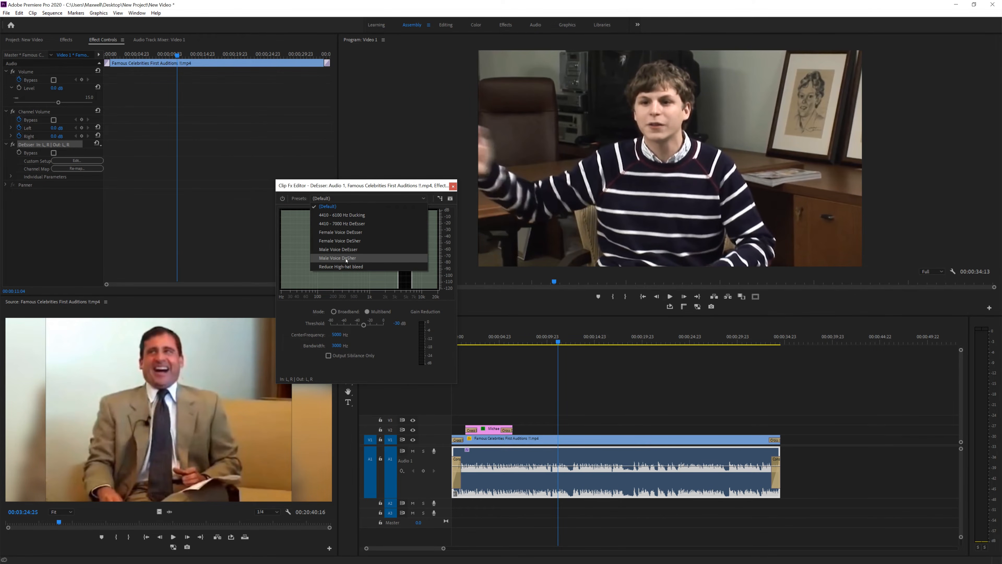
left_click(338, 257)
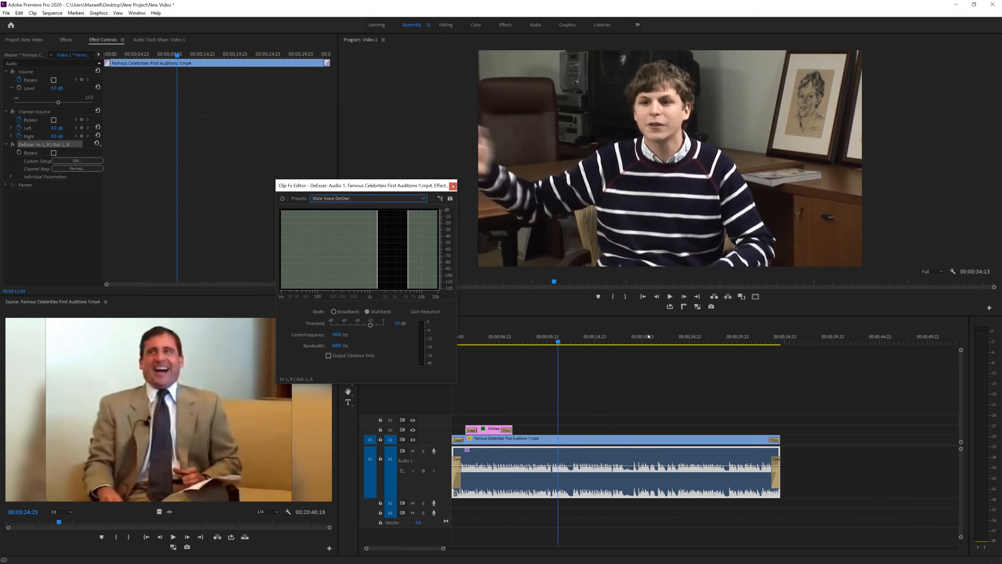
left_click(675, 299)
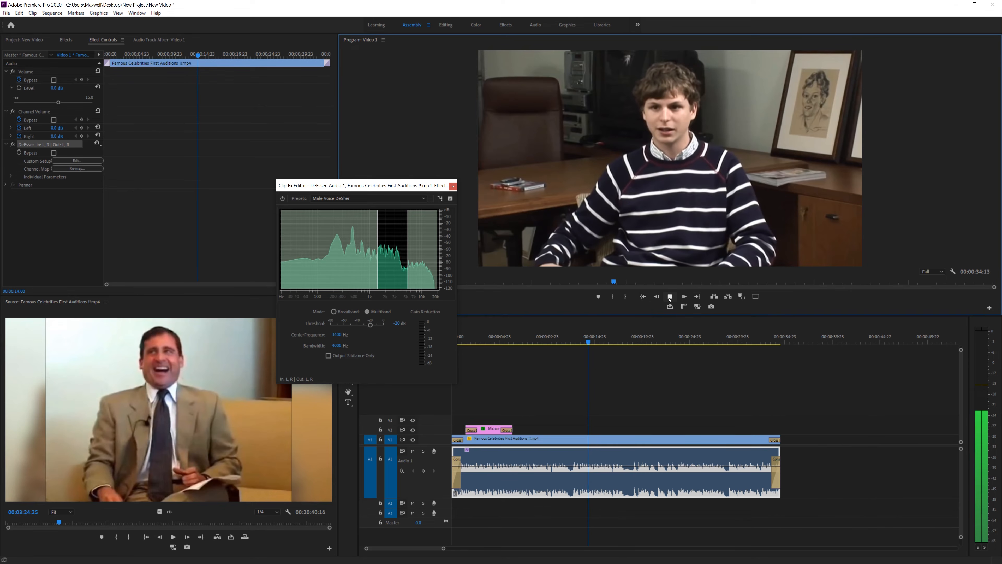
key("space")
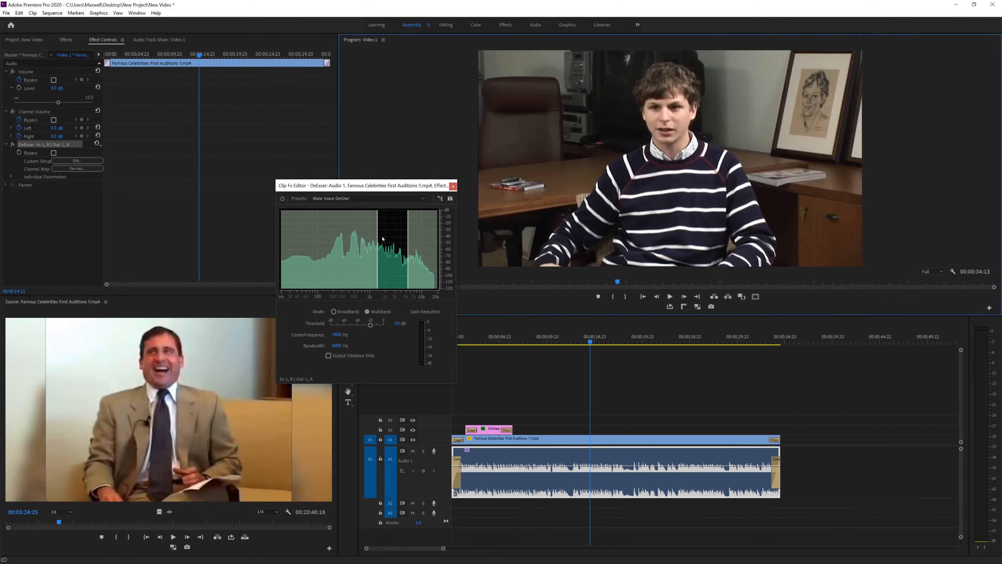
left_click(355, 198)
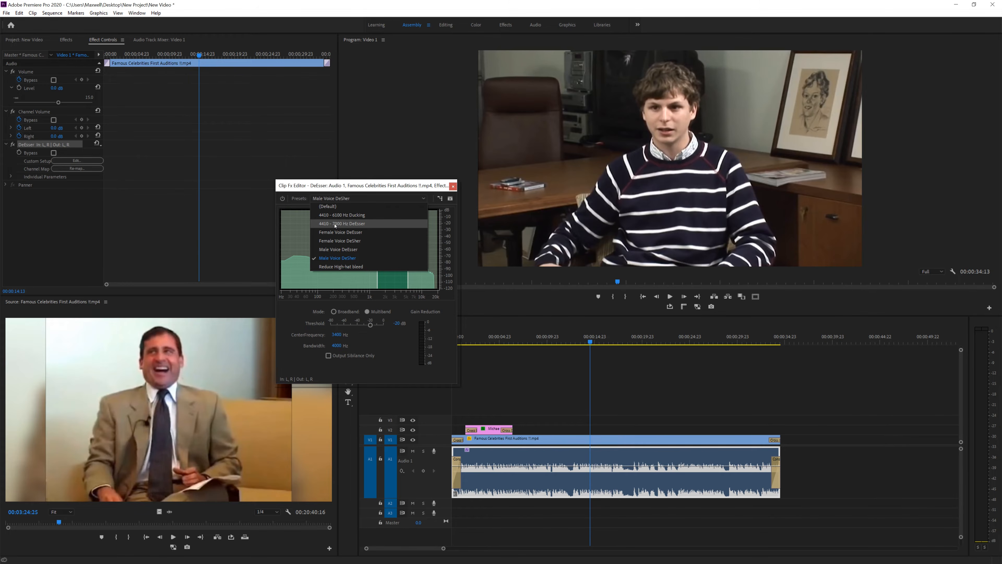
left_click(453, 186)
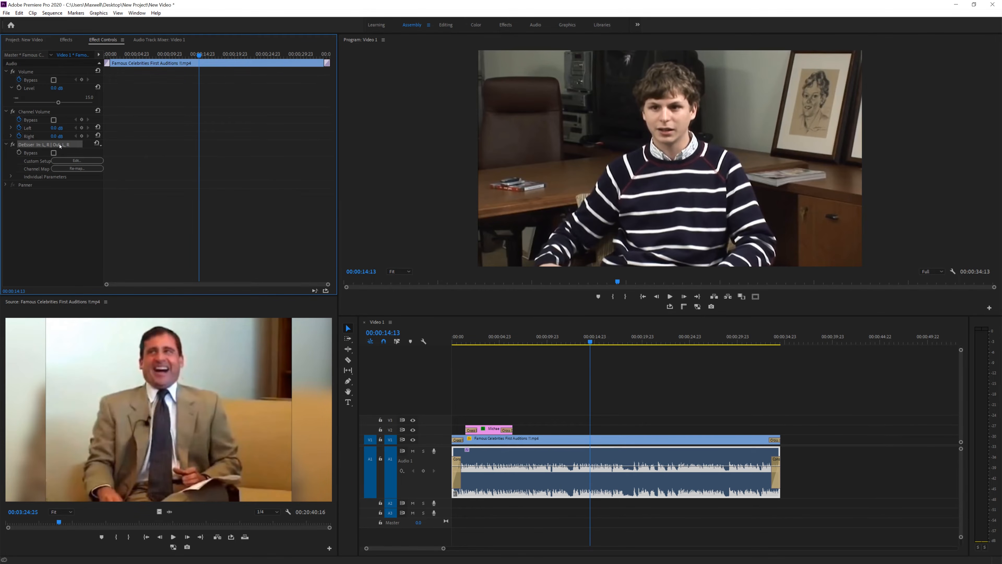
Remove the DeEsser effect from the A1 audio clip and deselect the clip
key("Delete")
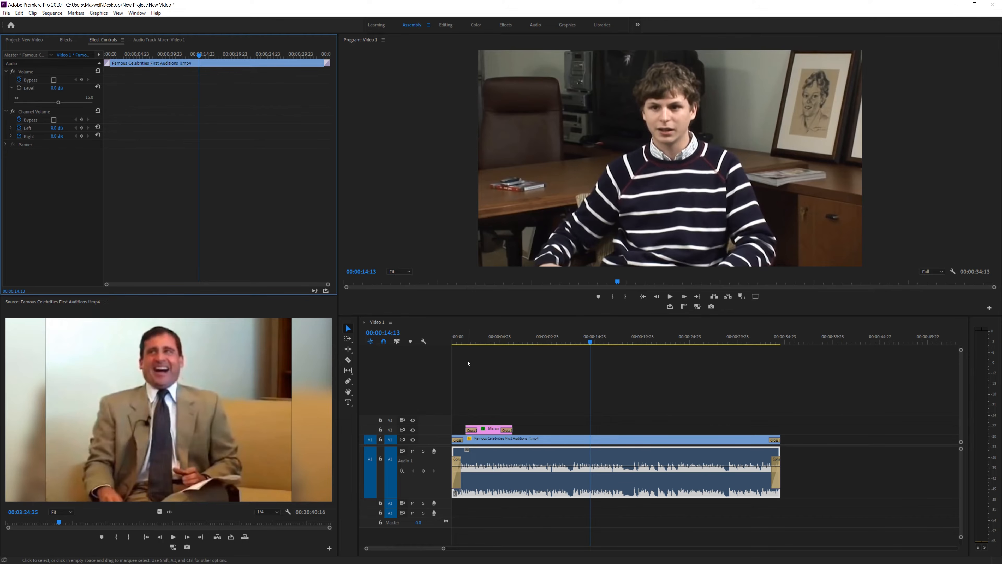
left_click(668, 398)
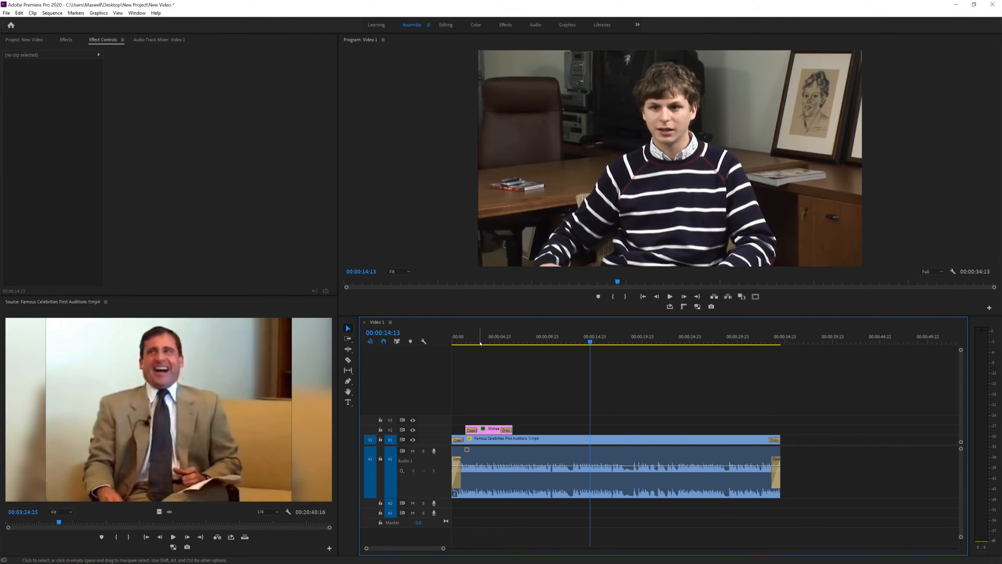
Play the sequence's opening with its title, and play the closing fade near the end
key("space")
key("Home")
key("space")
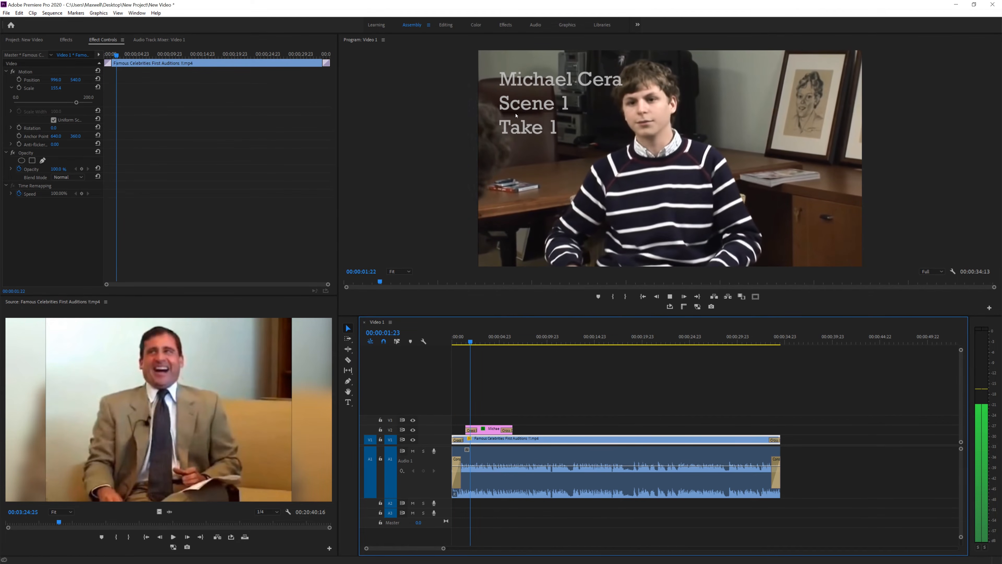
left_click_drag(510, 342, 763, 342)
key("space")
key("space")
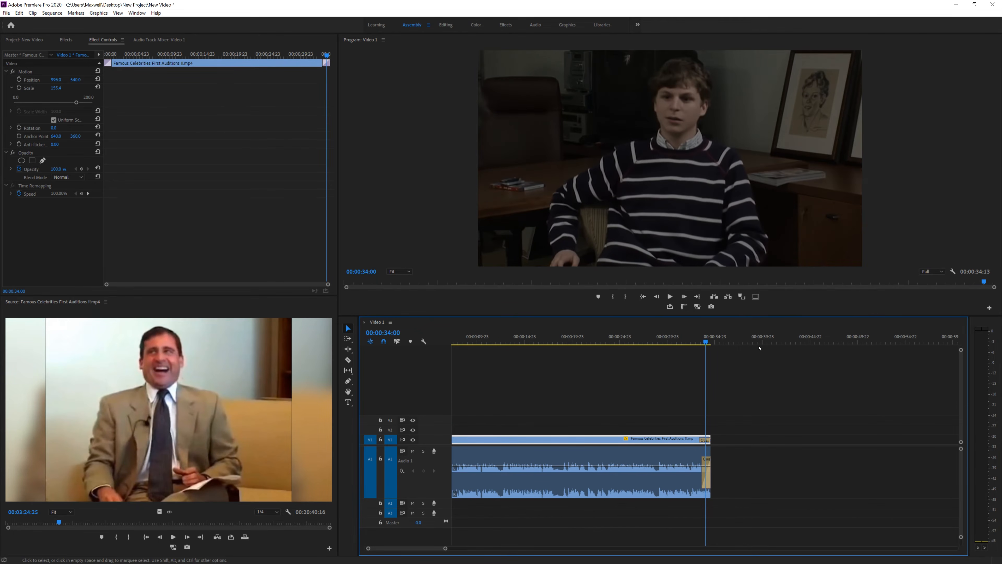
scroll(395, 550, "up", 2)
left_click(588, 406)
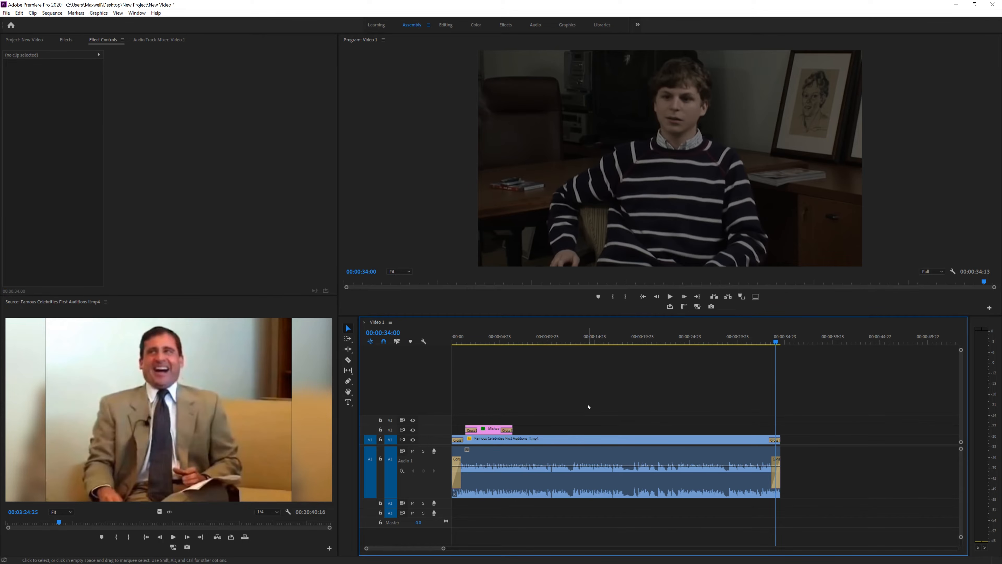
Show the project's bins with the footage and the Video 1 sequence
left_click(36, 40)
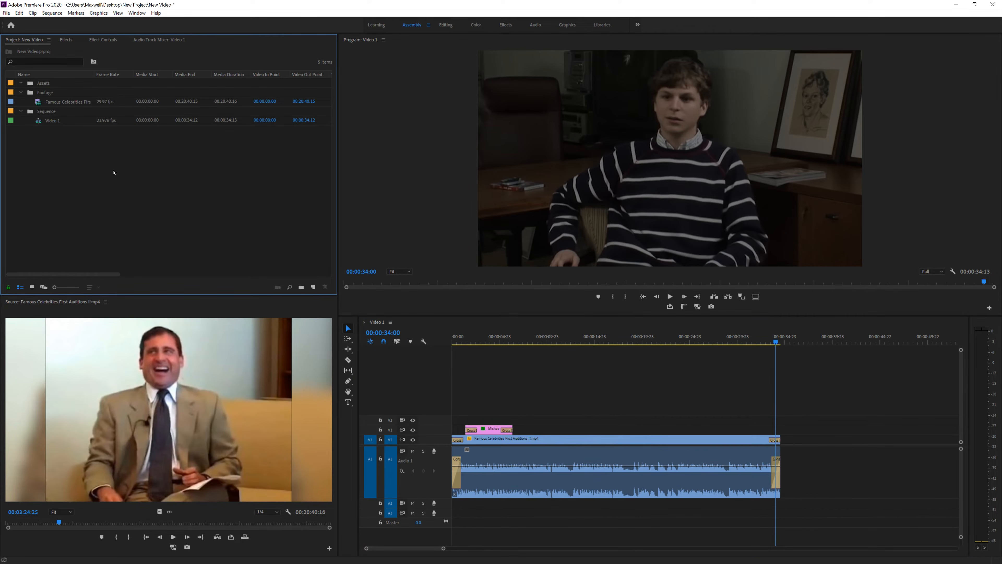
left_click(470, 508)
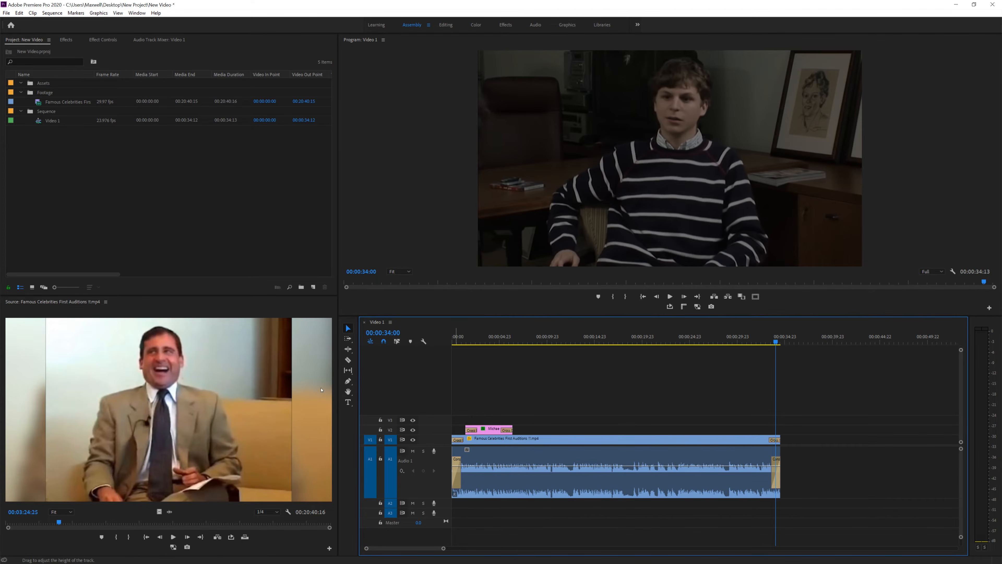
left_click(7, 13)
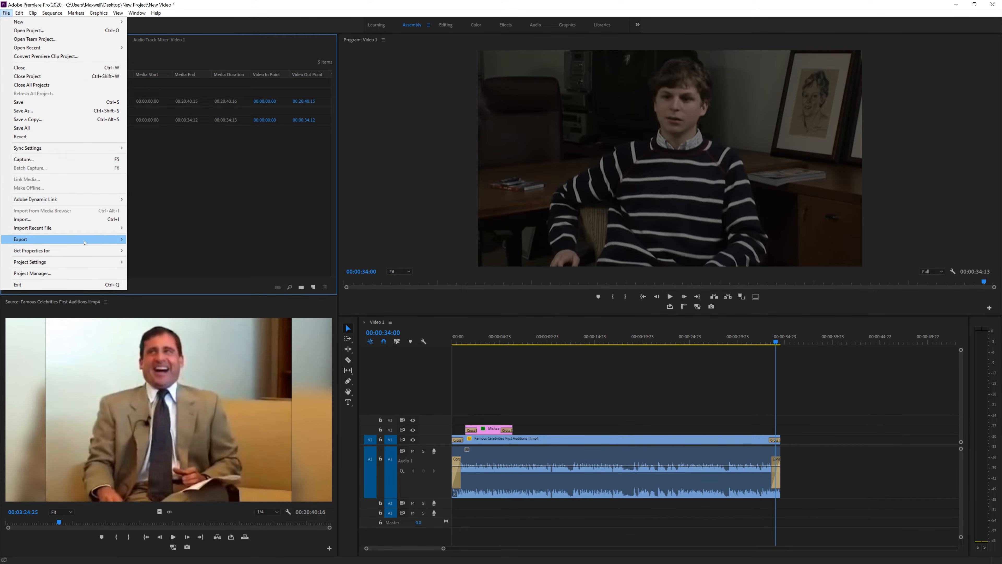
mouse_move(79, 239)
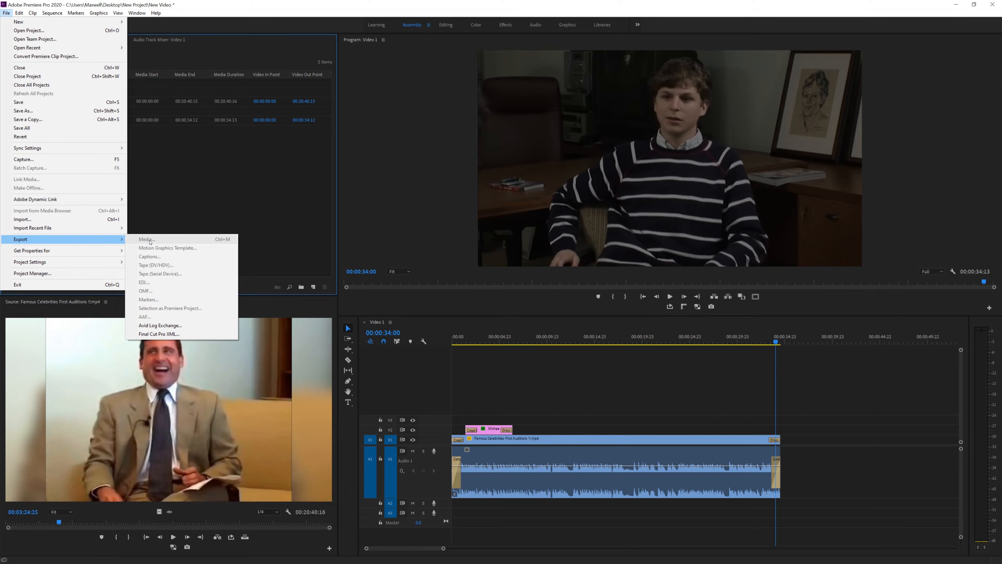
left_click(567, 369)
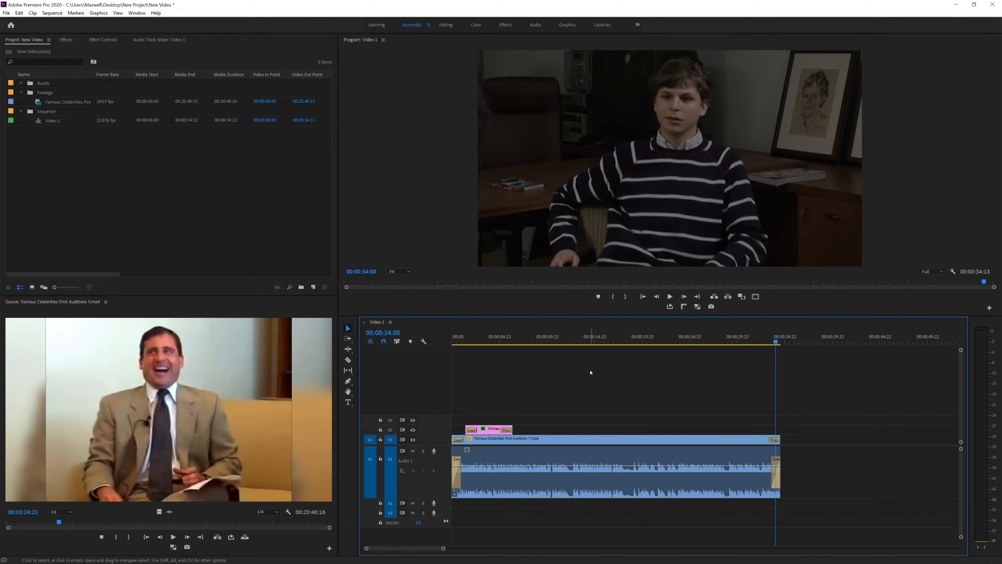
left_click(268, 214)
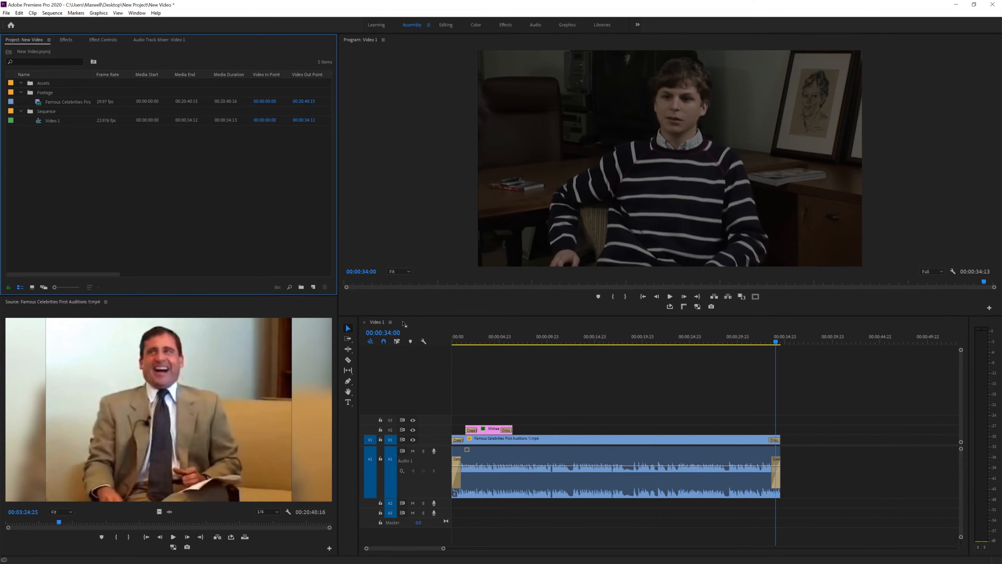
left_click(373, 322)
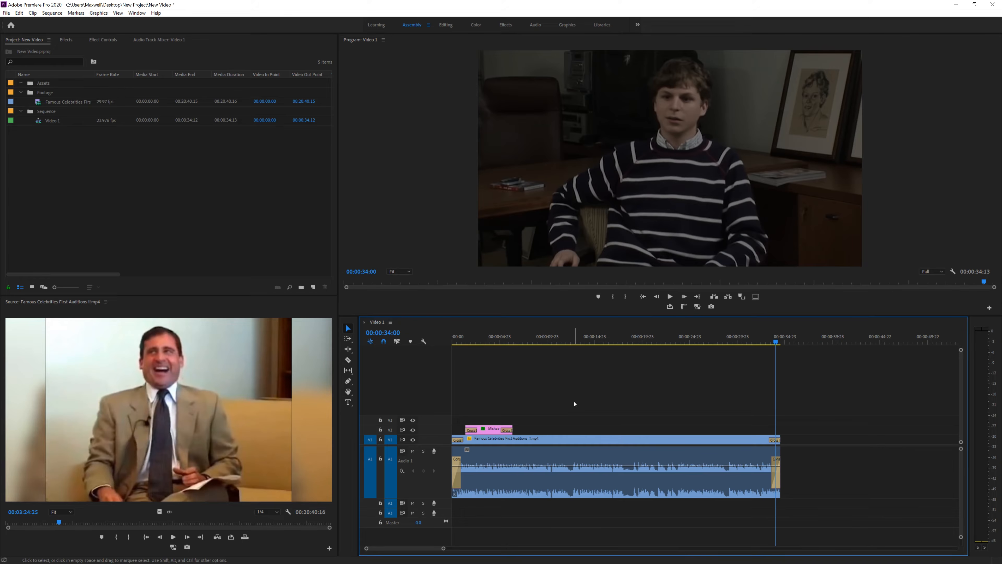
left_click_drag(604, 340, 606, 368)
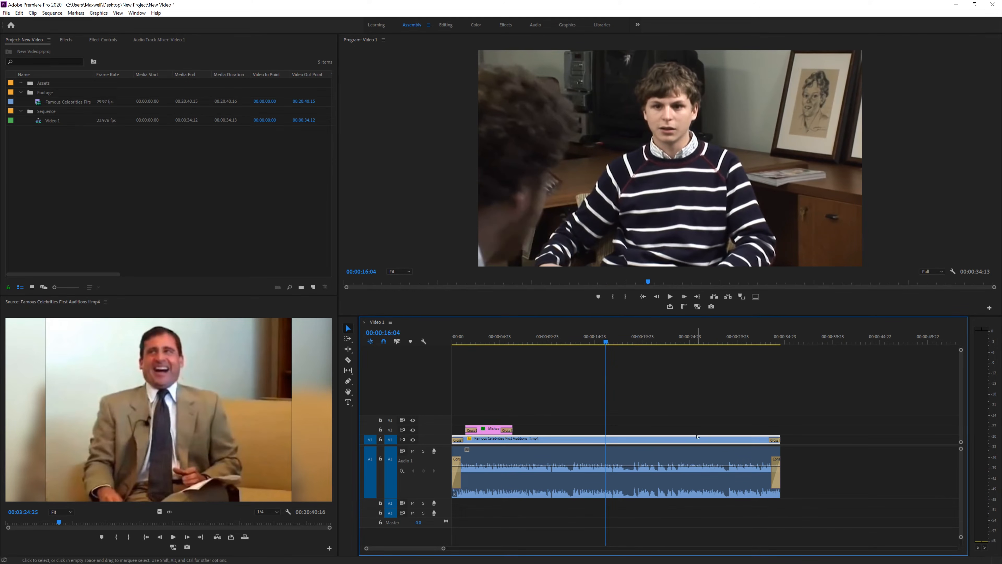
left_click(7, 12)
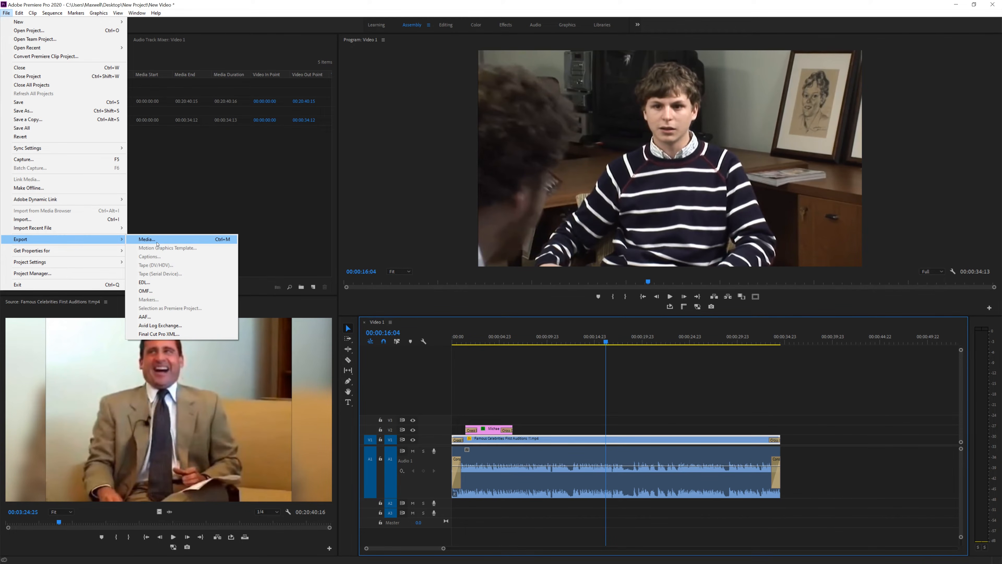
left_click(178, 190)
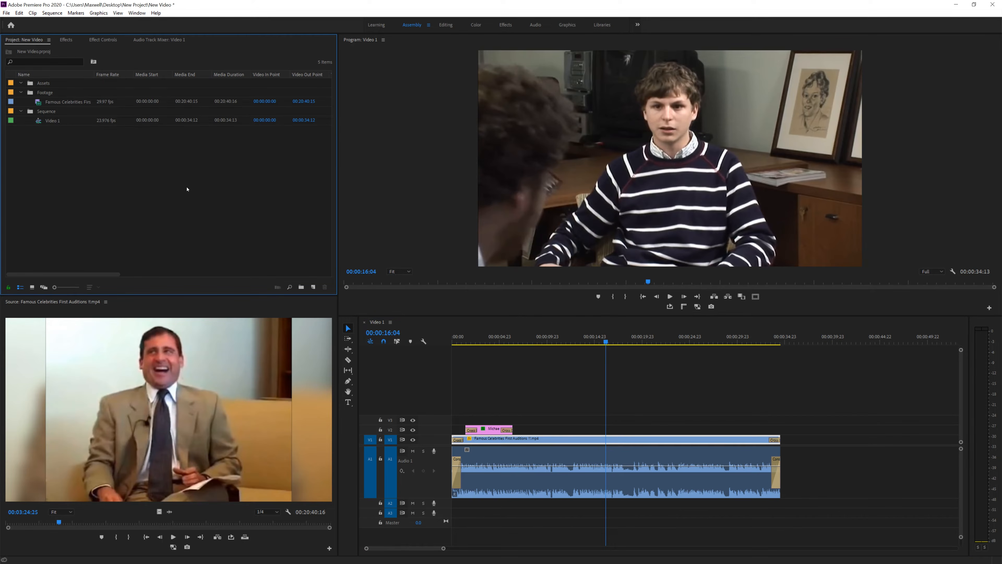
Open the media export settings for the Video 1 sequence and choose H.264 as the format
right_click(37, 120)
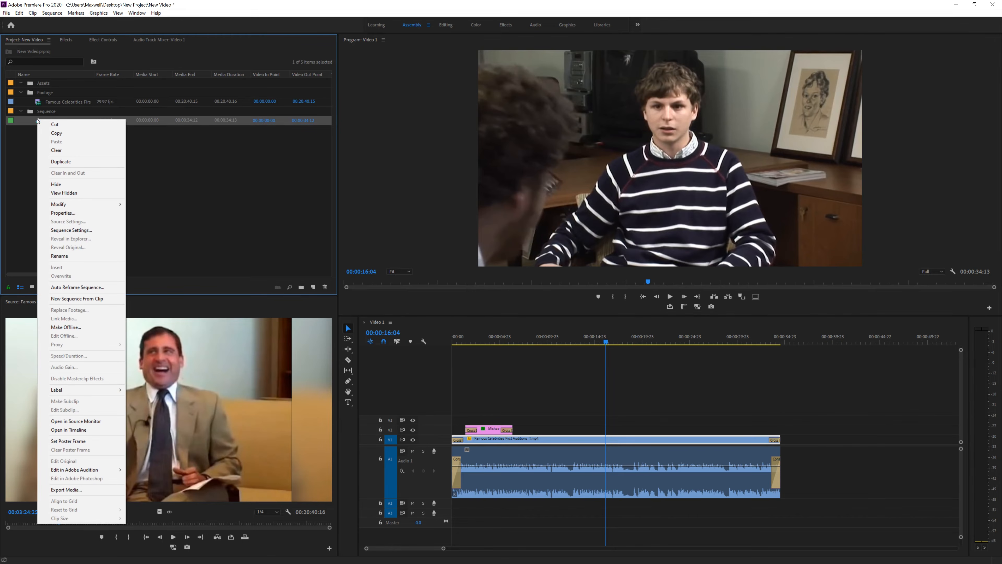
left_click(66, 489)
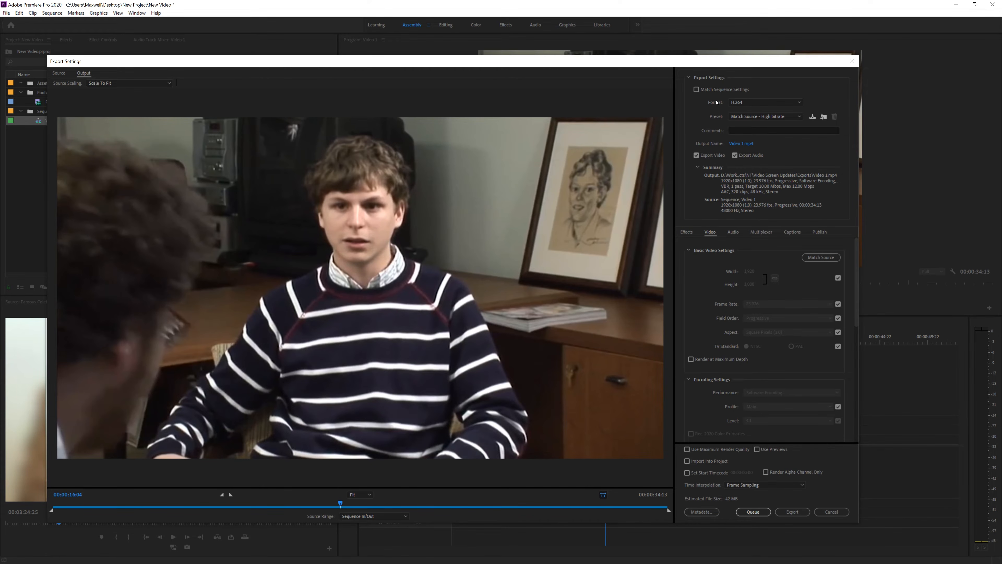
left_click(745, 102)
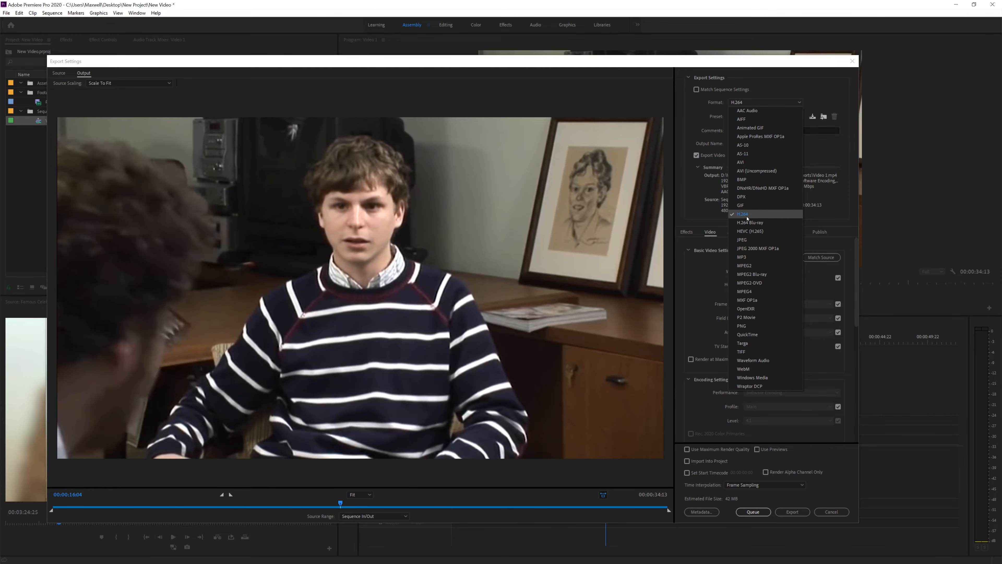
left_click(770, 92)
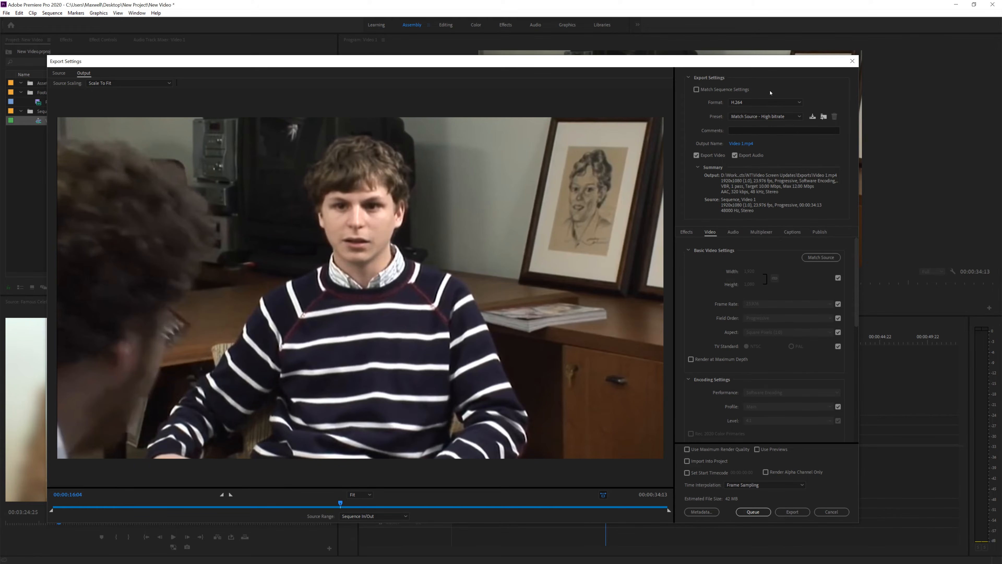
left_click(759, 103)
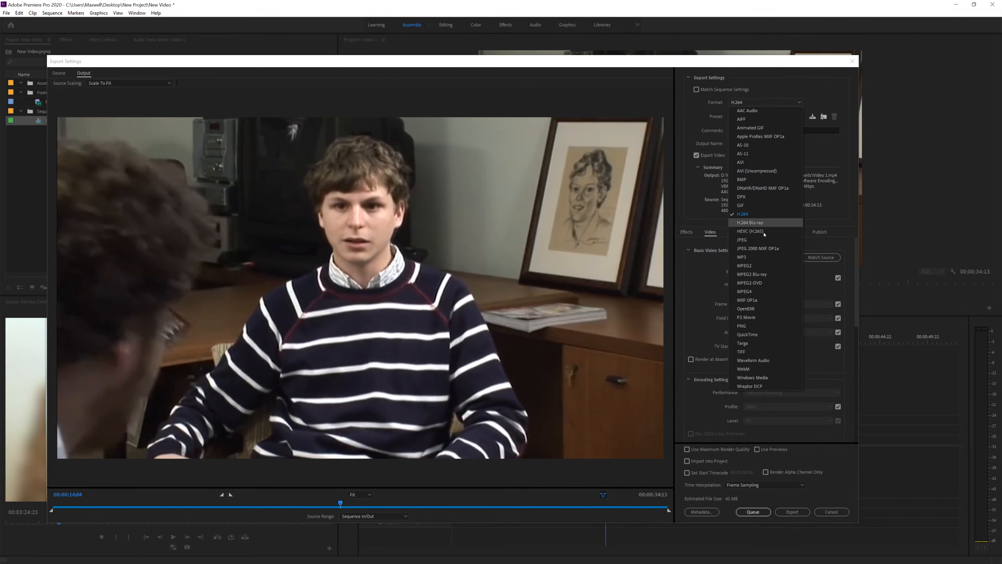
left_click(744, 267)
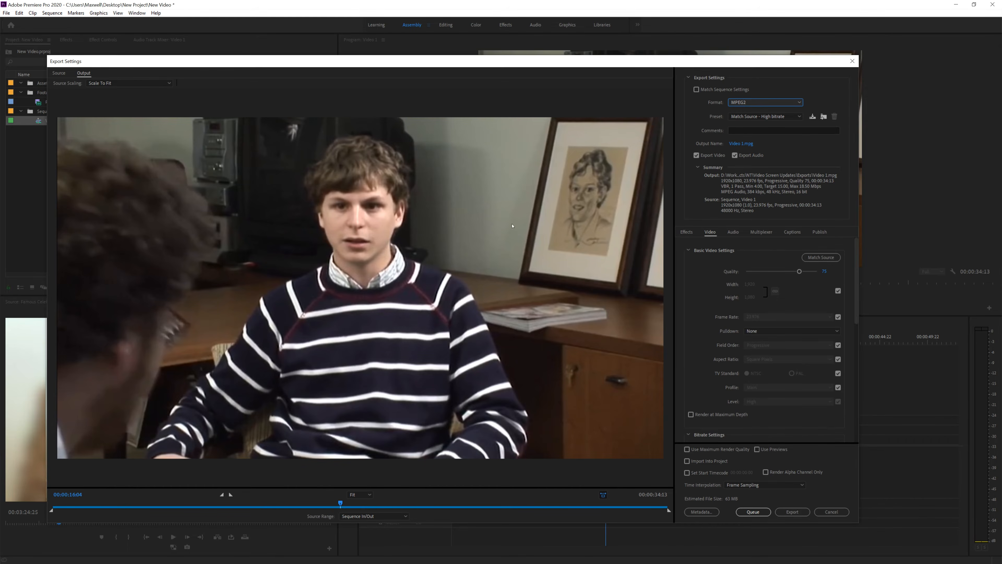
left_click(758, 107)
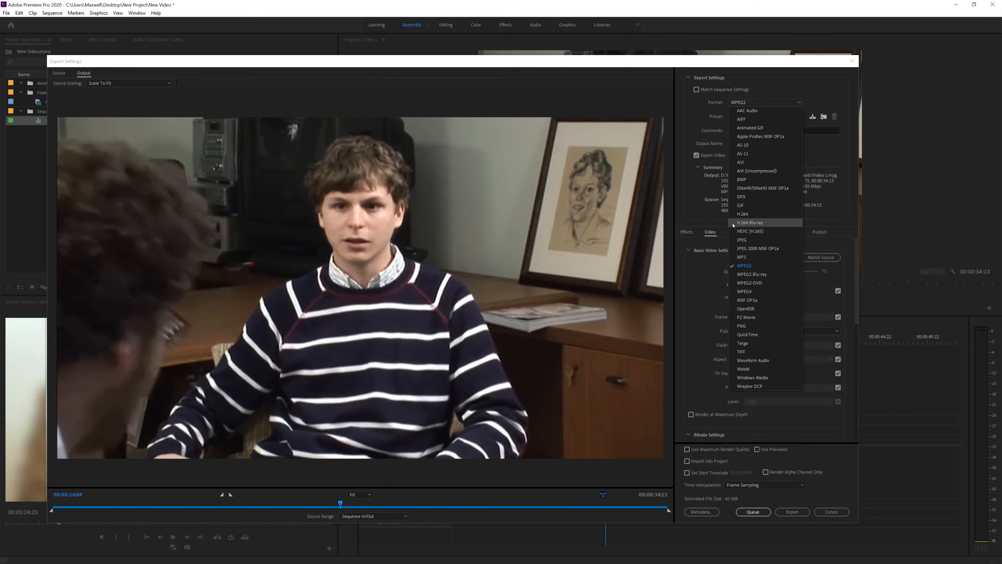
left_click(748, 215)
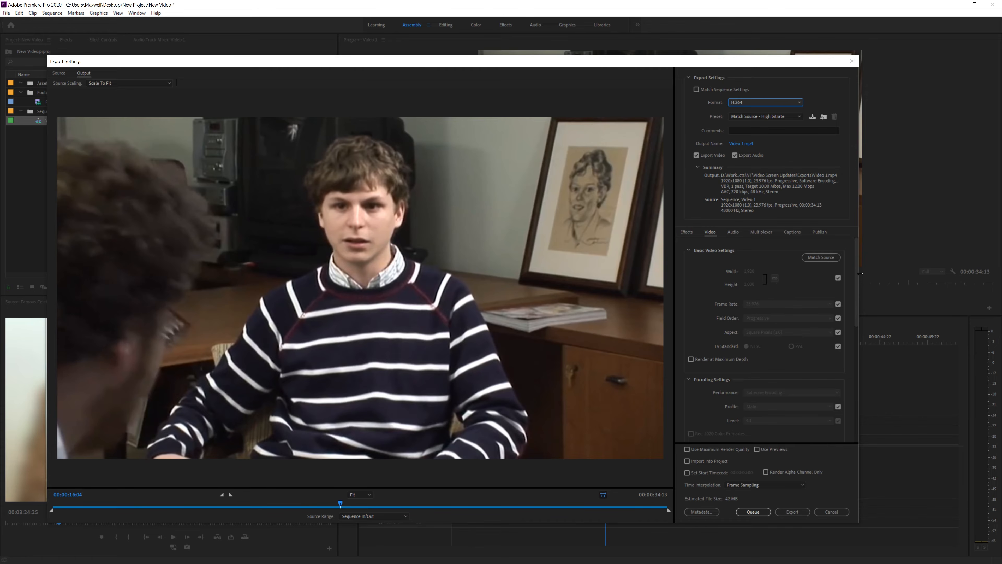
Set both the target bitrate and the maximum bitrate of the export to 10 Mbps
left_click_drag(857, 307, 857, 331)
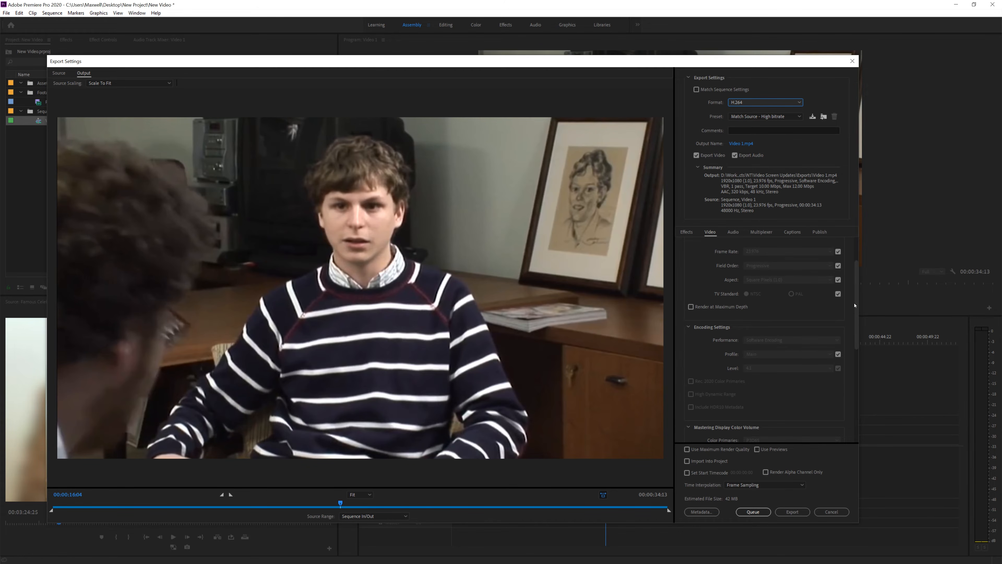
scroll(780, 288, "up", 2)
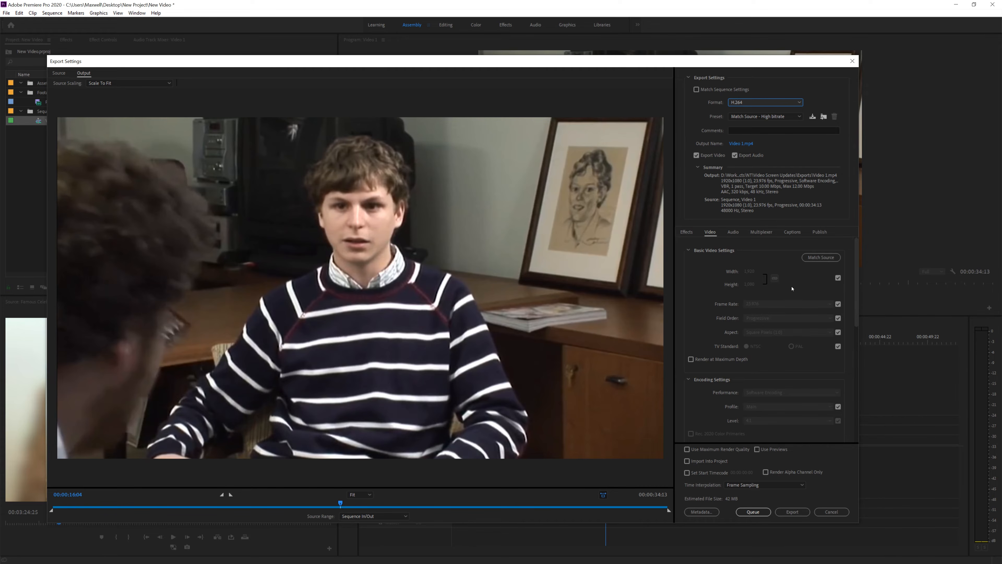
left_click_drag(857, 300, 858, 417)
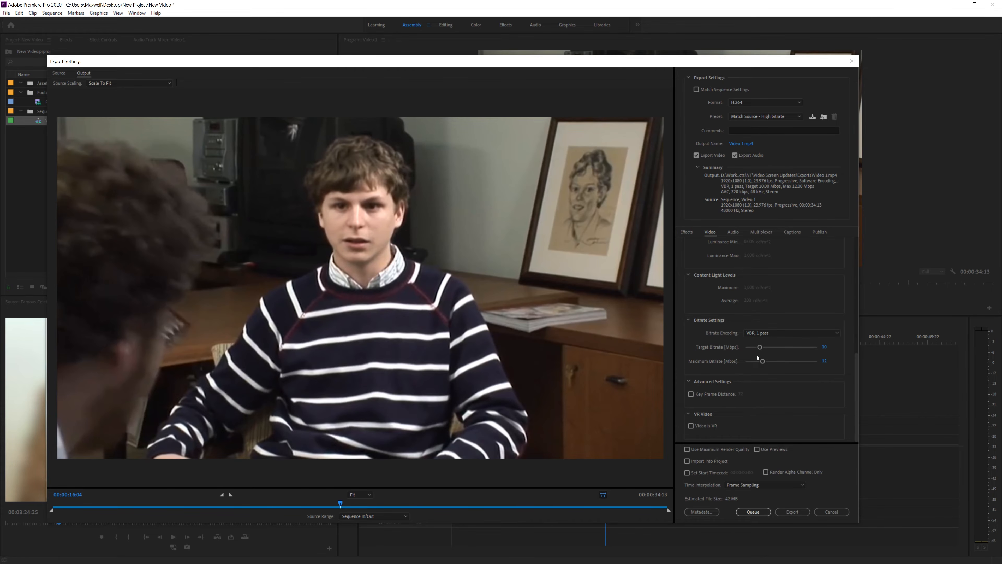
left_click_drag(759, 346, 776, 366)
left_click(827, 347)
type("10")
key("Return")
left_click(826, 361)
type("1")
key("Return")
Set the output file to Video 1 in the Desktop's New Project folder and export the sequence
left_click(741, 144)
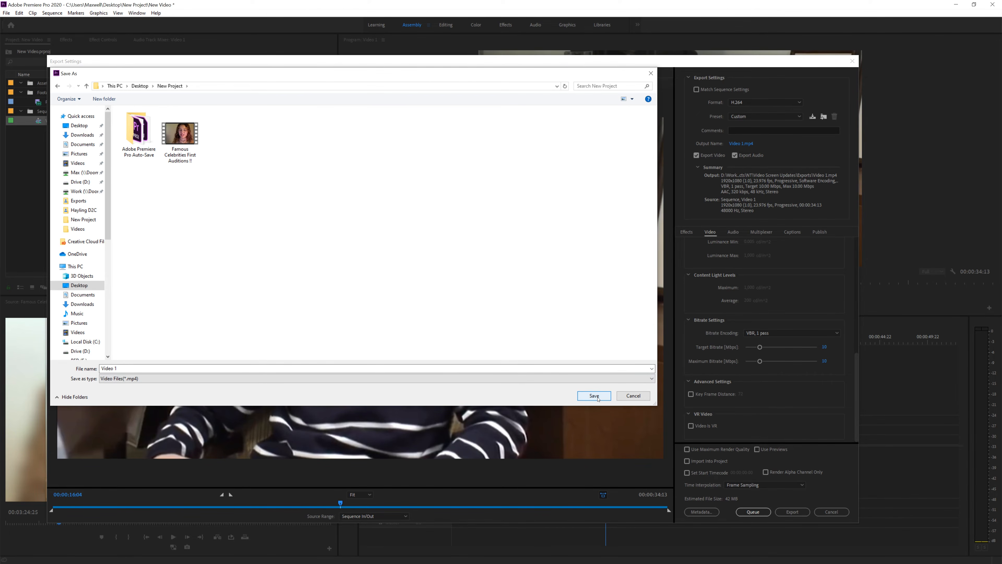
left_click(595, 395)
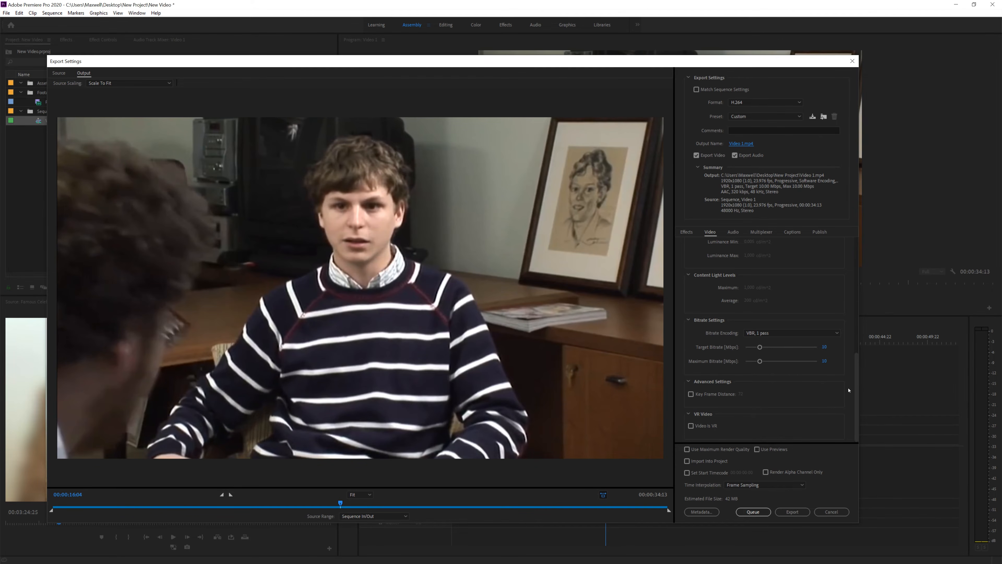
mouse_move(856, 403)
left_mouse_down()
mouse_move(842, 243)
mouse_move(857, 407)
left_mouse_up()
left_click(735, 232)
left_click(712, 232)
left_click(798, 512)
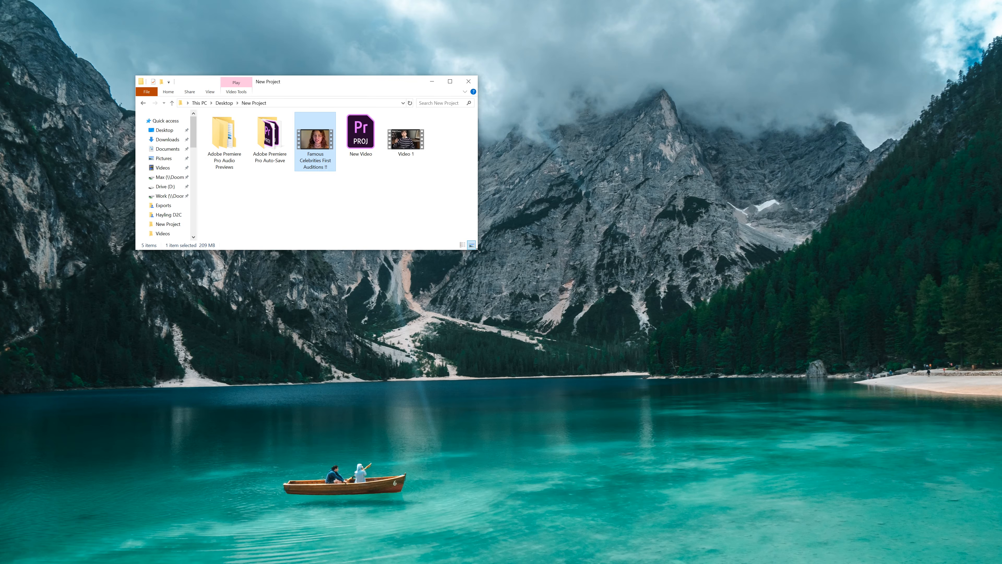
Enlarge the New Project folder window in File Explorer and play the exported Video 1 file to check it
left_click_drag(476, 246, 657, 437)
left_click(392, 135)
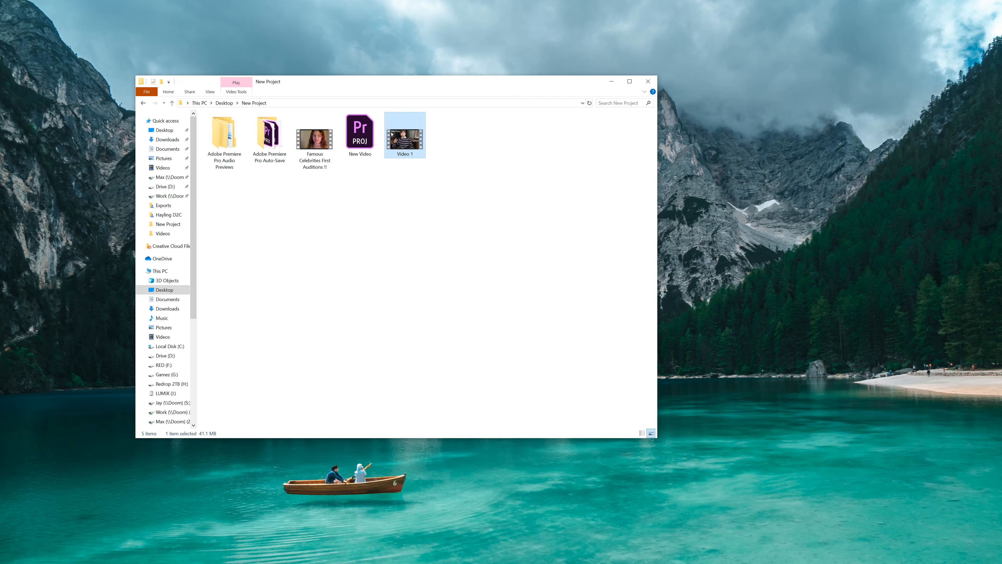
double_click(407, 140)
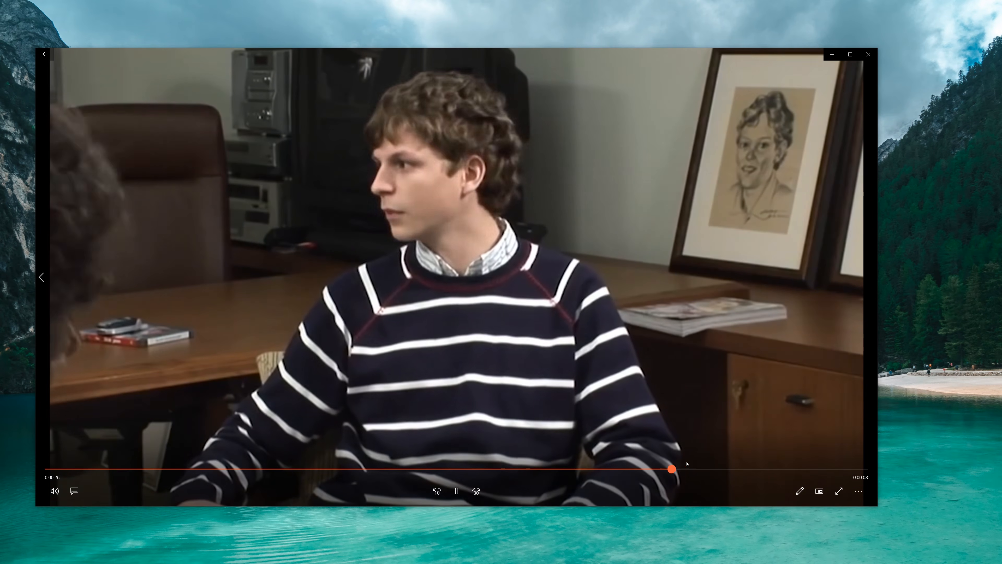
left_click(868, 54)
left_click(518, 270)
double_click(410, 140)
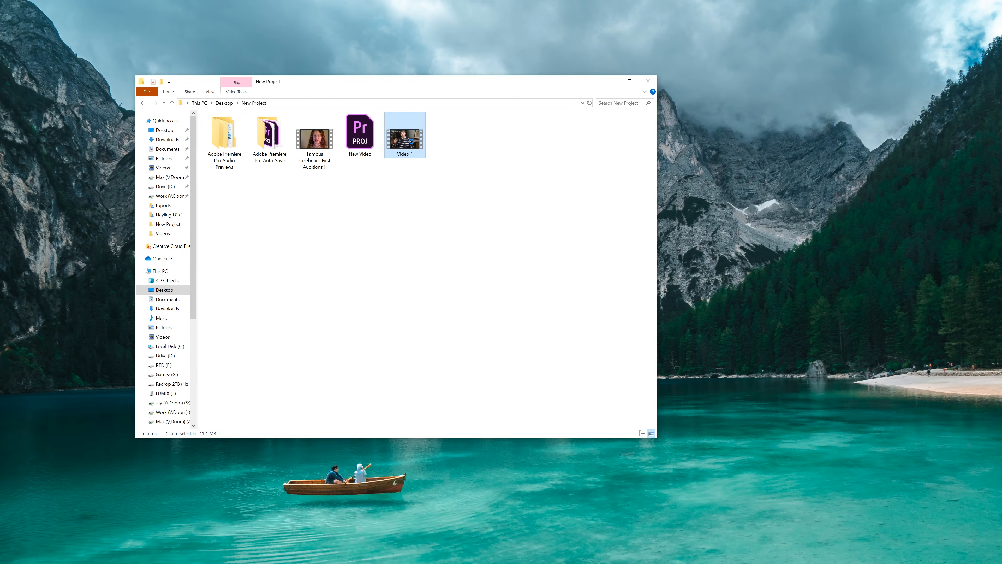
Examine the Video 1 file's properties, and open HandBrake's official site from the browser's search results
right_click(410, 141)
left_click(442, 364)
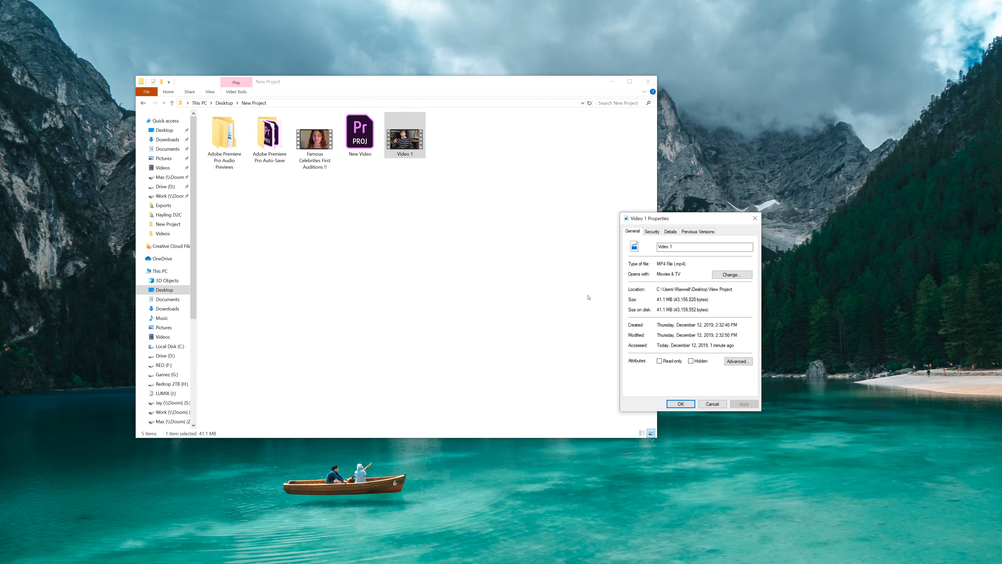
left_click_drag(718, 219, 445, 210)
left_click_drag(386, 291, 400, 294)
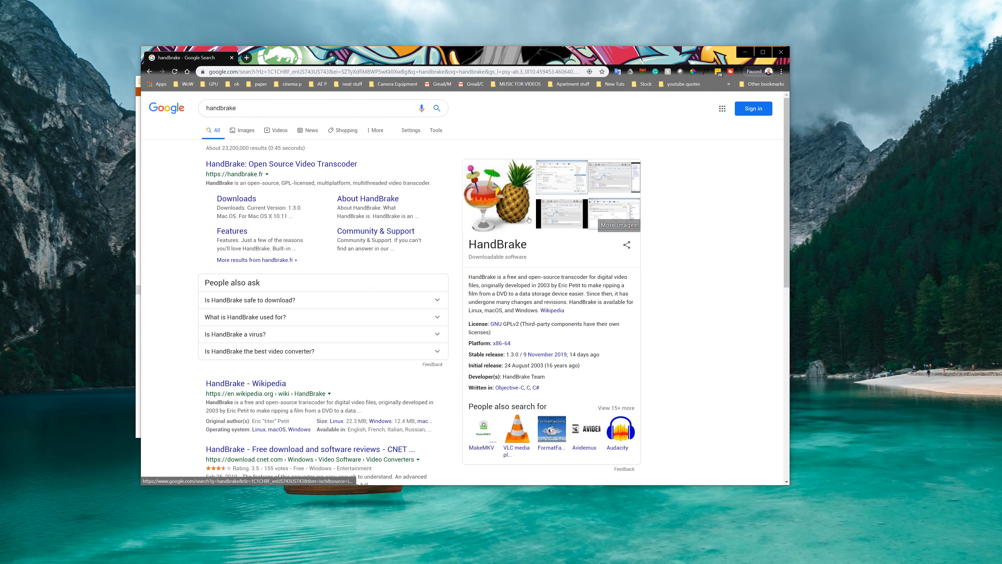
left_click(281, 163)
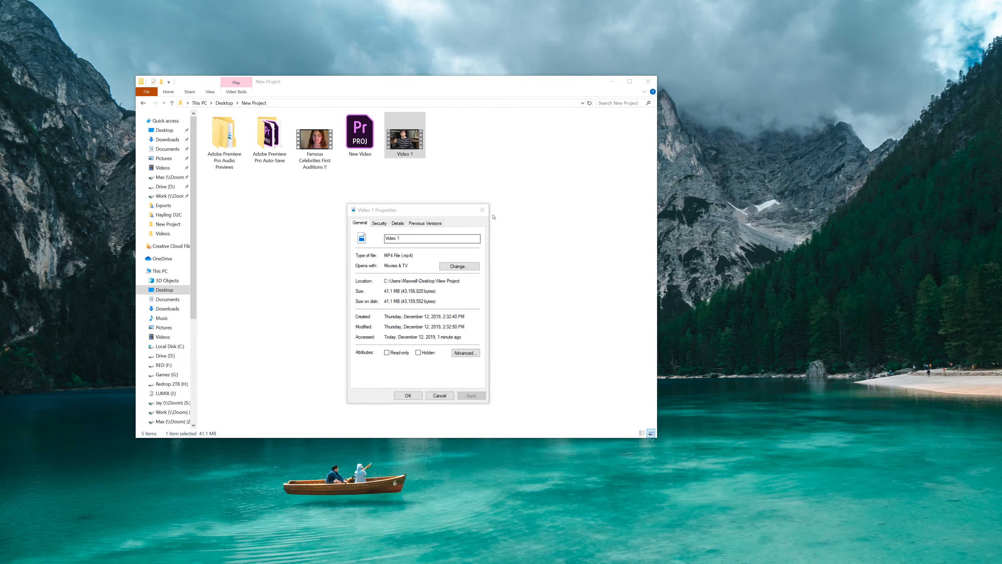
left_click(482, 210)
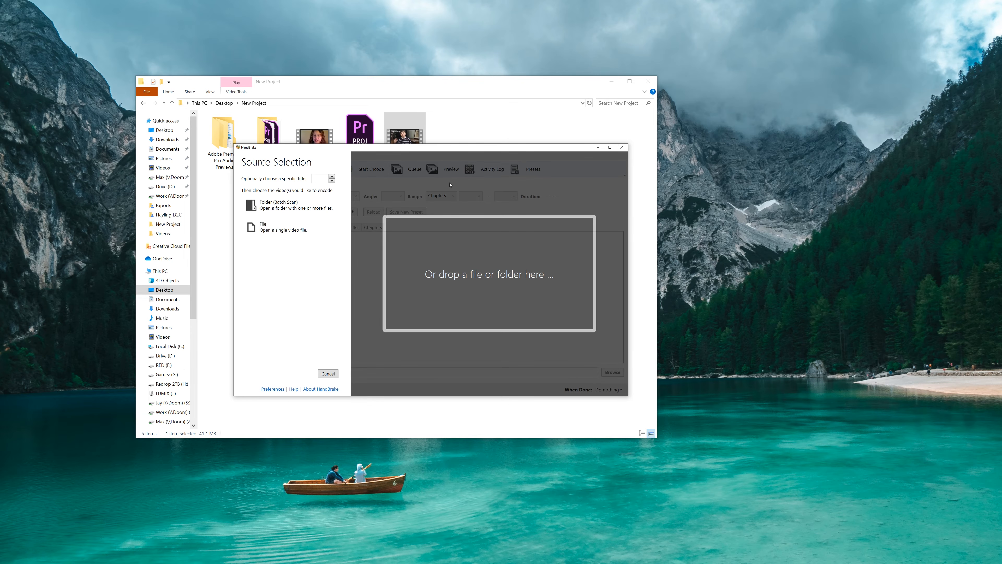
Load the exported Video 1 file into HandBrake with MP4 as the format and show its video encoding settings
left_click_drag(403, 148, 480, 206)
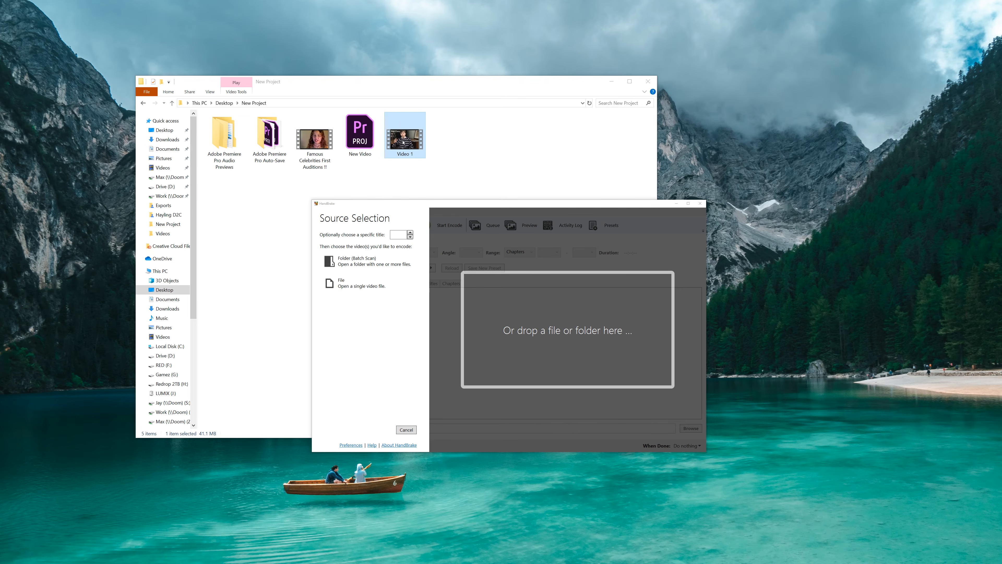
left_click_drag(545, 332, 545, 333)
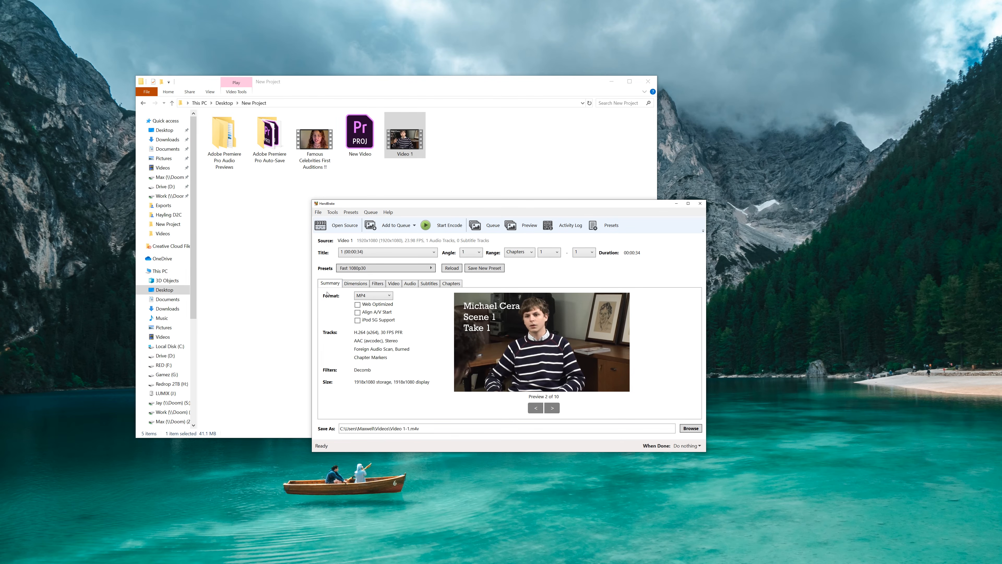
left_click(366, 296)
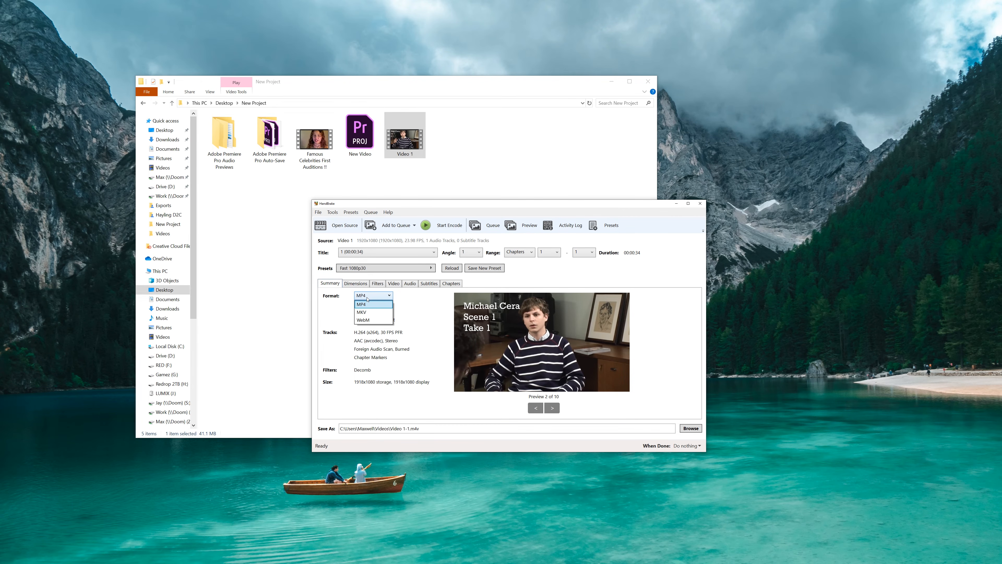
left_click(366, 304)
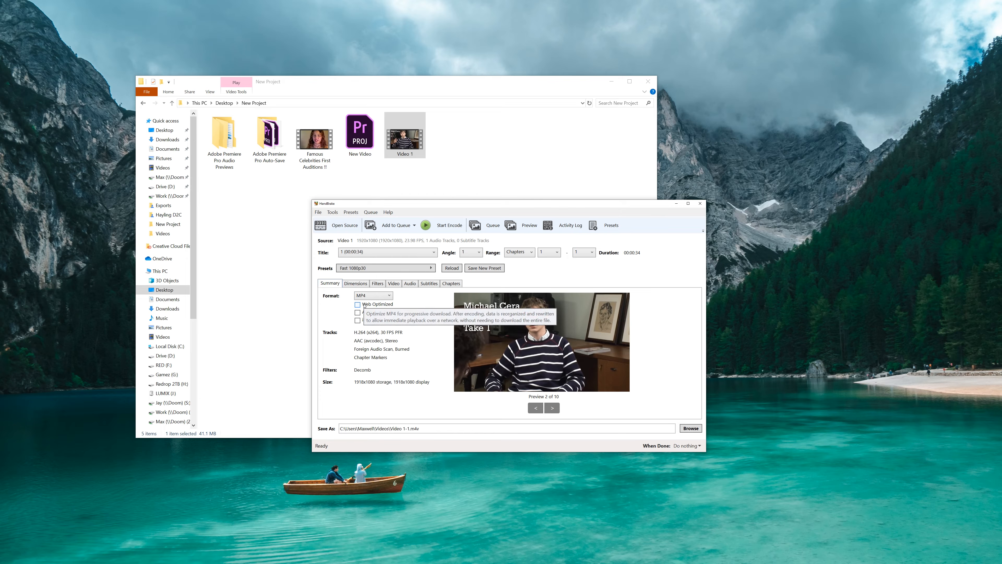
left_click(393, 284)
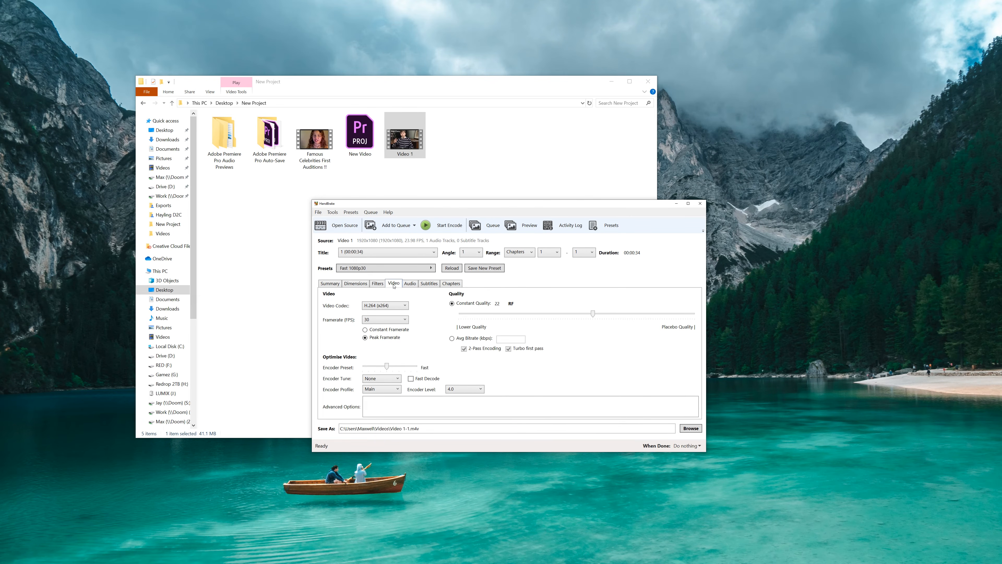
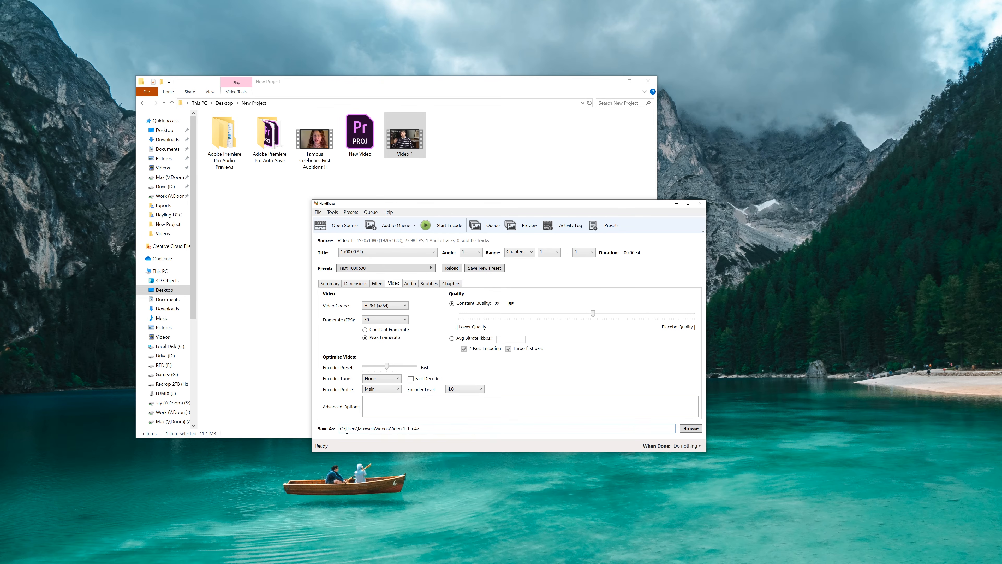
Set the output file to Video 1_C in the Desktop's New Project folder and encode the video
left_click(690, 431)
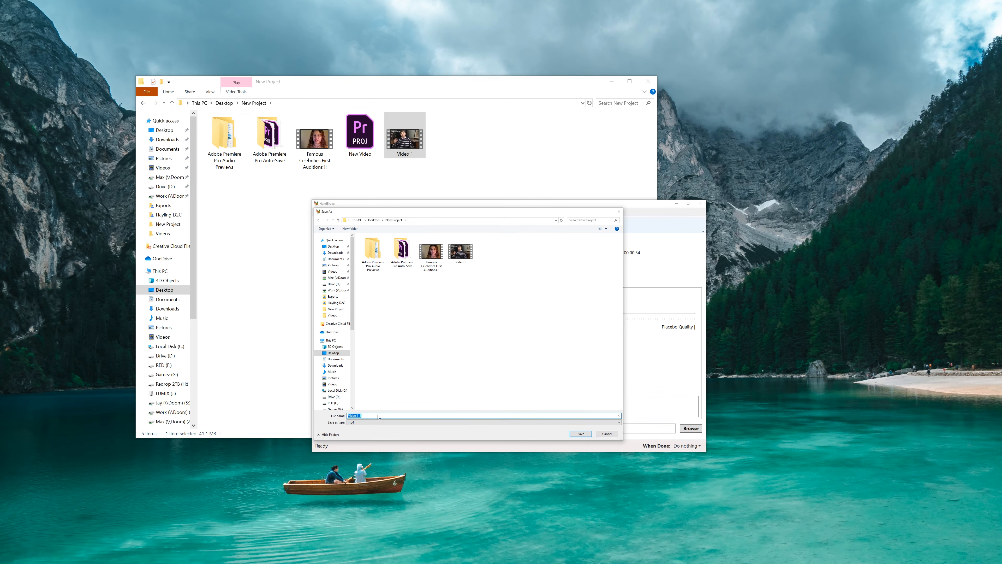
left_click(375, 415)
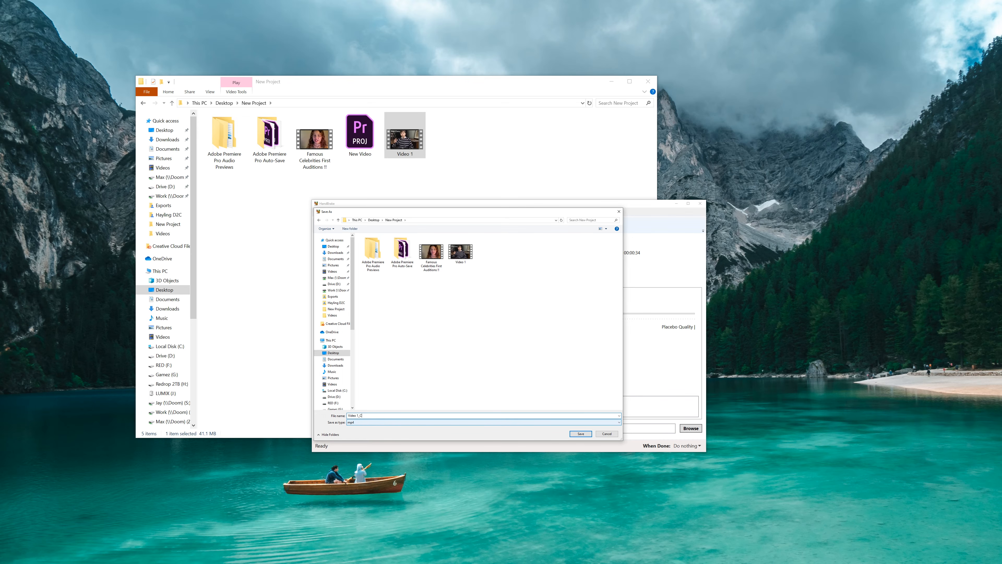
key("Return")
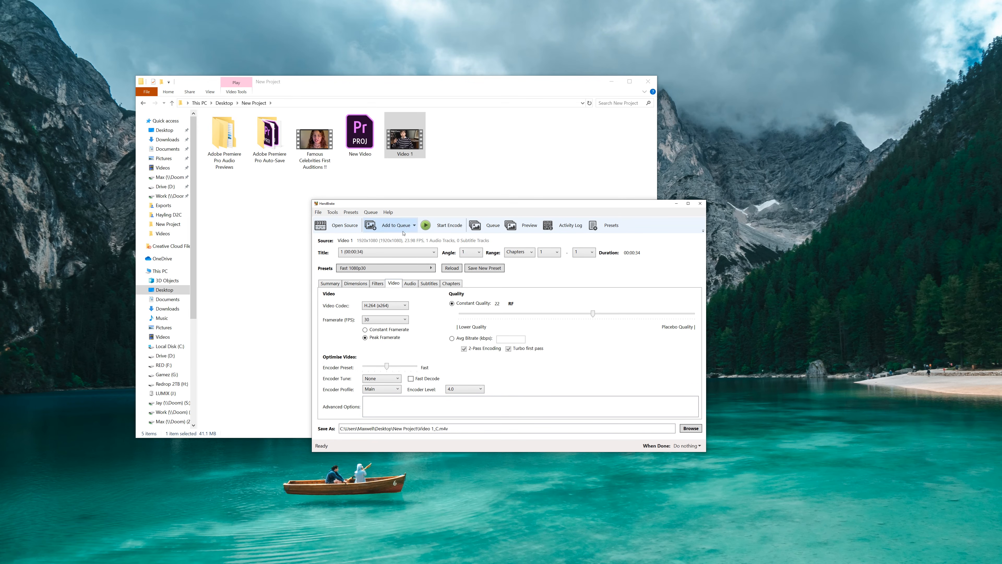
left_click(428, 225)
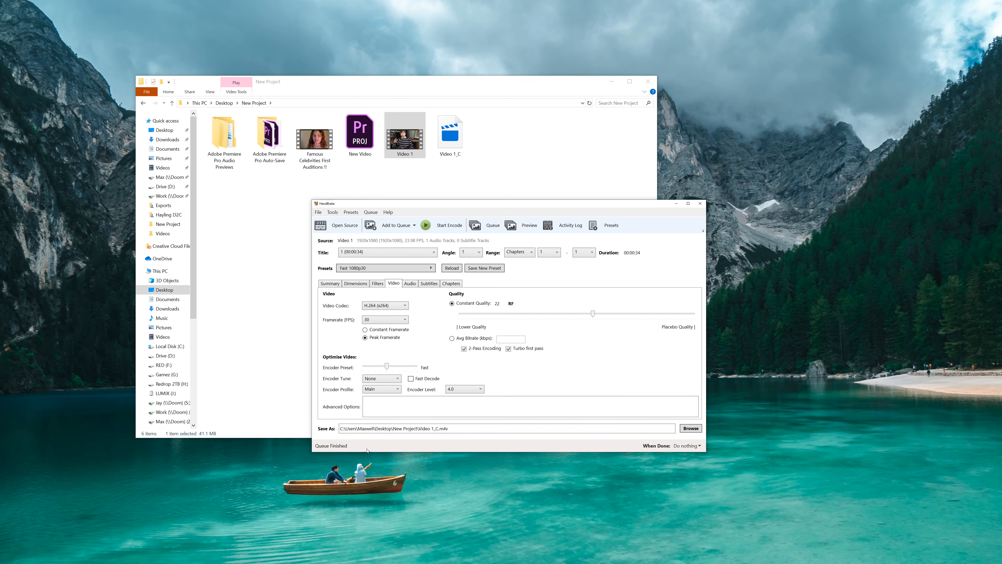
Enlarge the HandBrake window and play the compressed Video 1_C file at several points to check its quality
left_click_drag(312, 451, 166, 472)
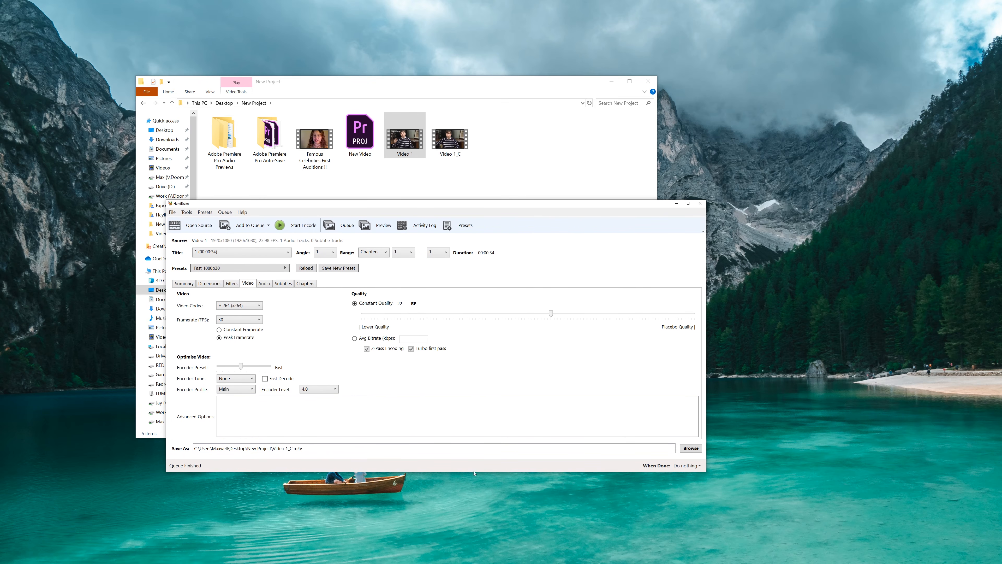
left_click_drag(704, 471, 808, 512)
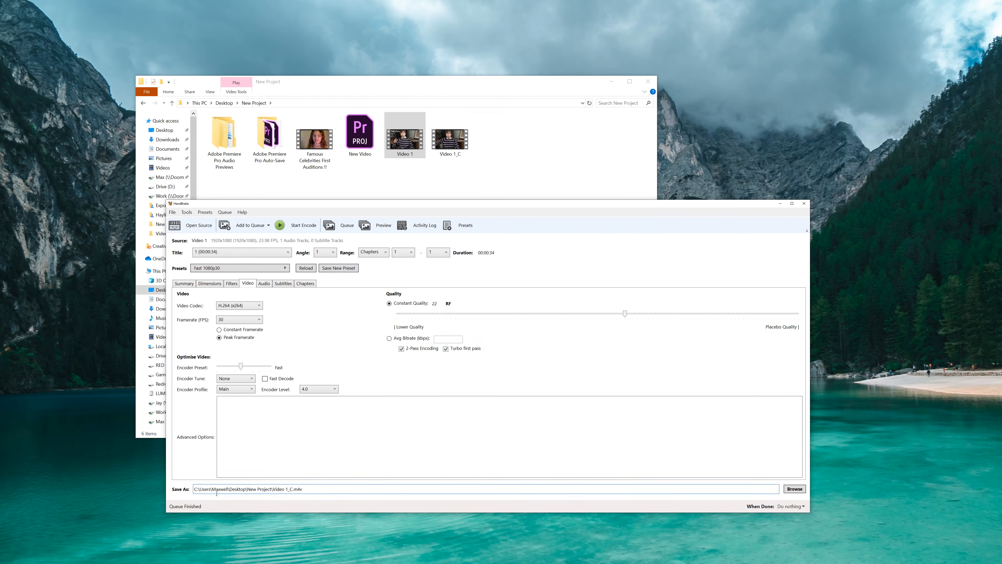
left_click(450, 143)
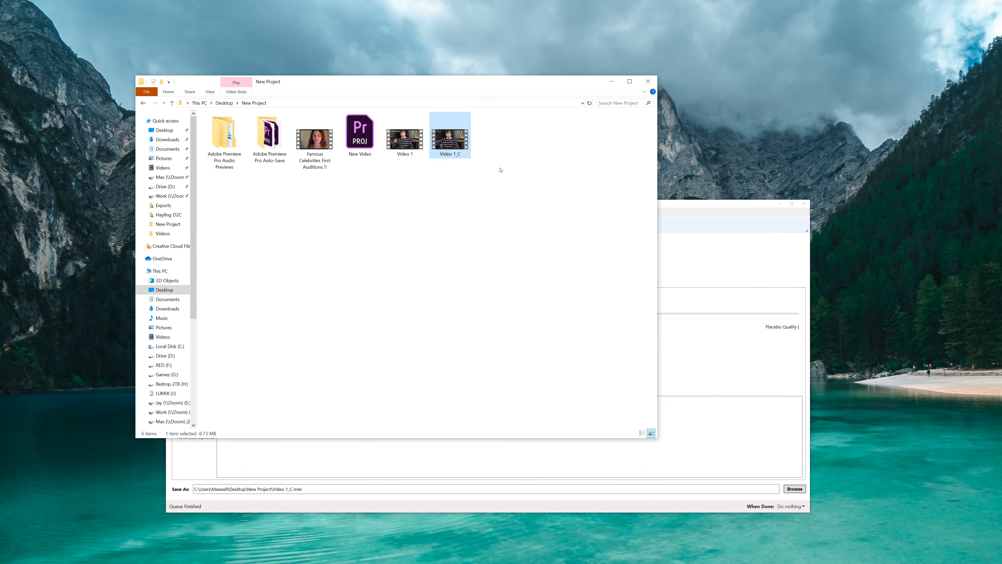
double_click(456, 145)
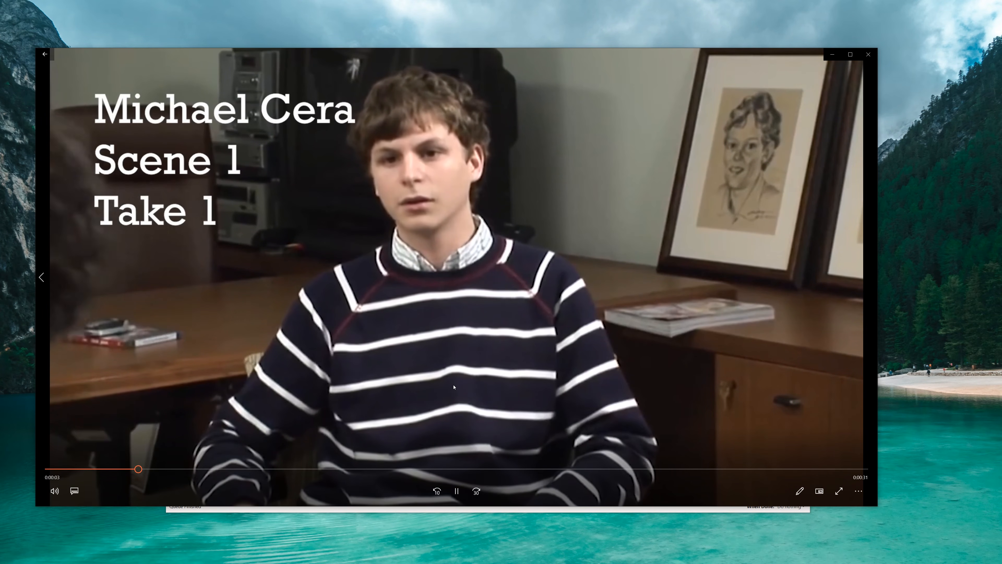
left_click(616, 469)
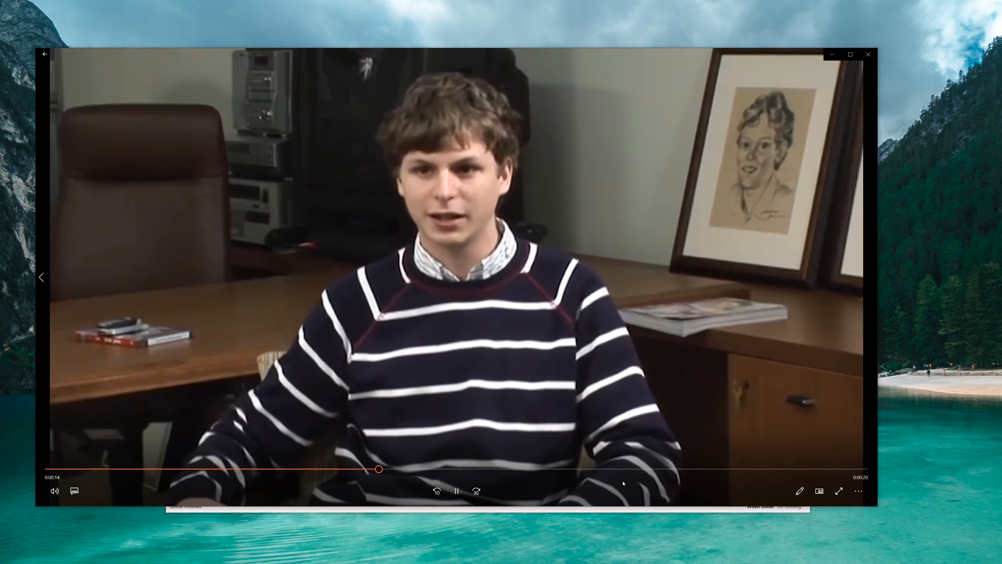
left_click(703, 469)
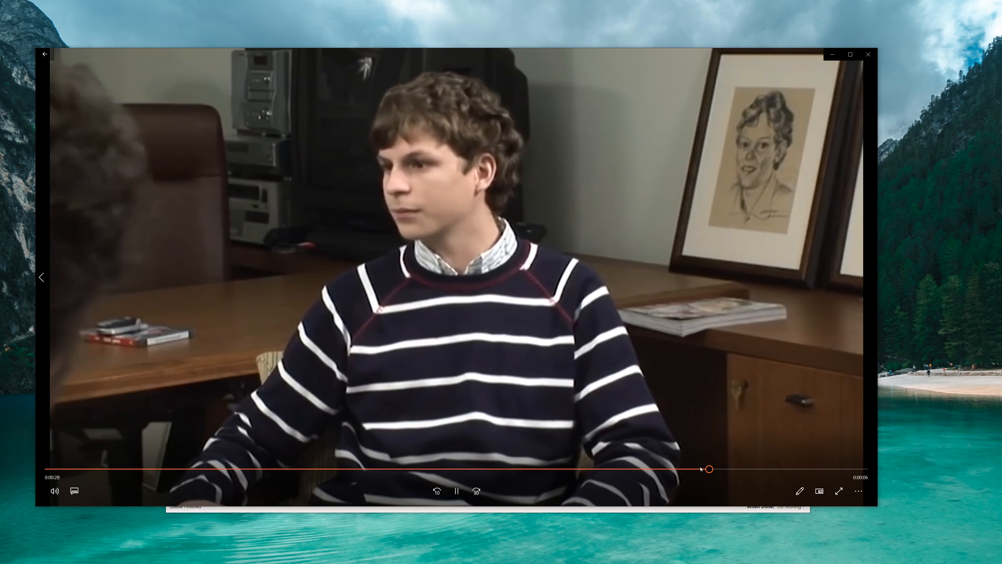
left_click(392, 469)
left_click(868, 54)
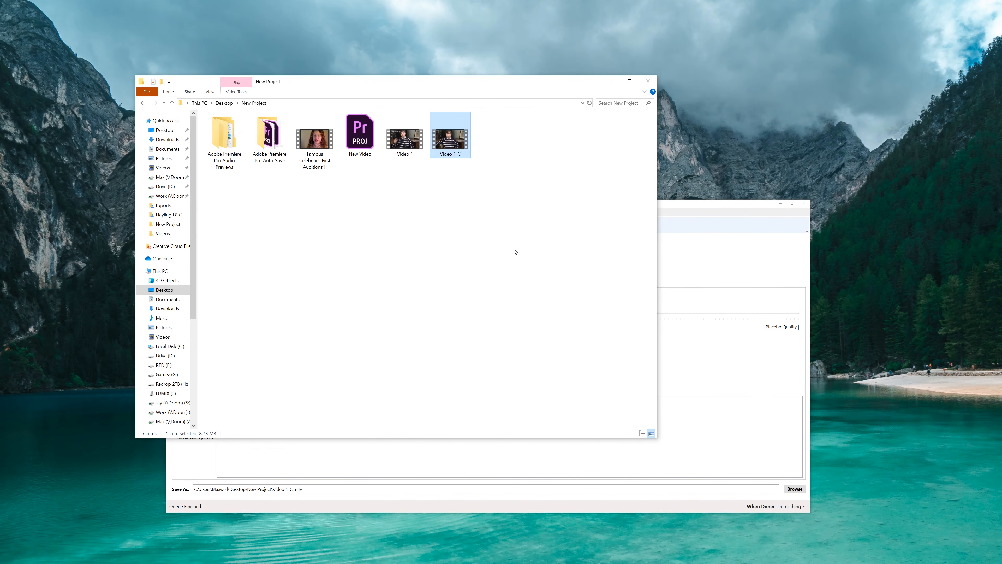
Examine the file size in the Video 1_C file's properties
left_click(495, 244)
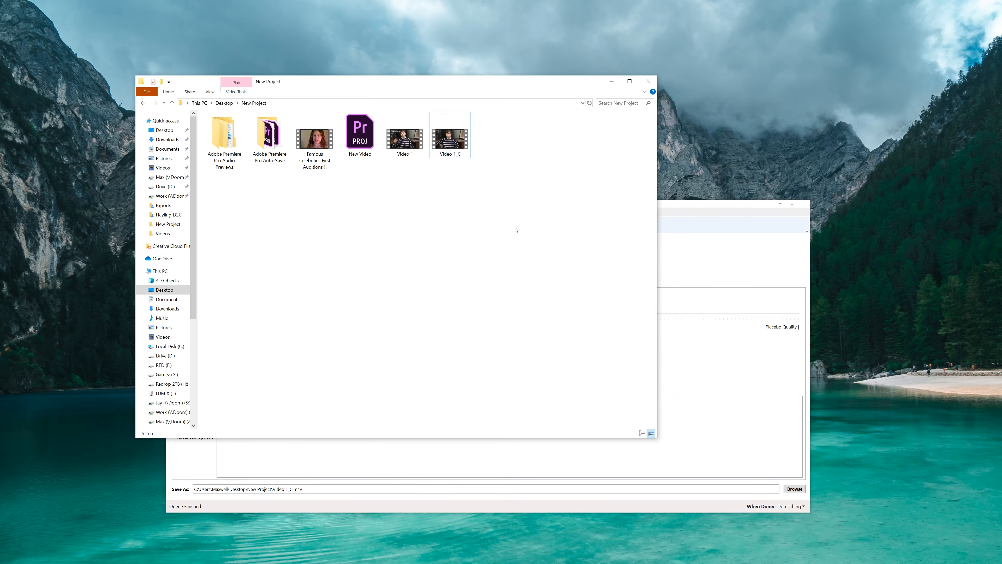
left_click(405, 139)
left_click(450, 143)
right_click(458, 148)
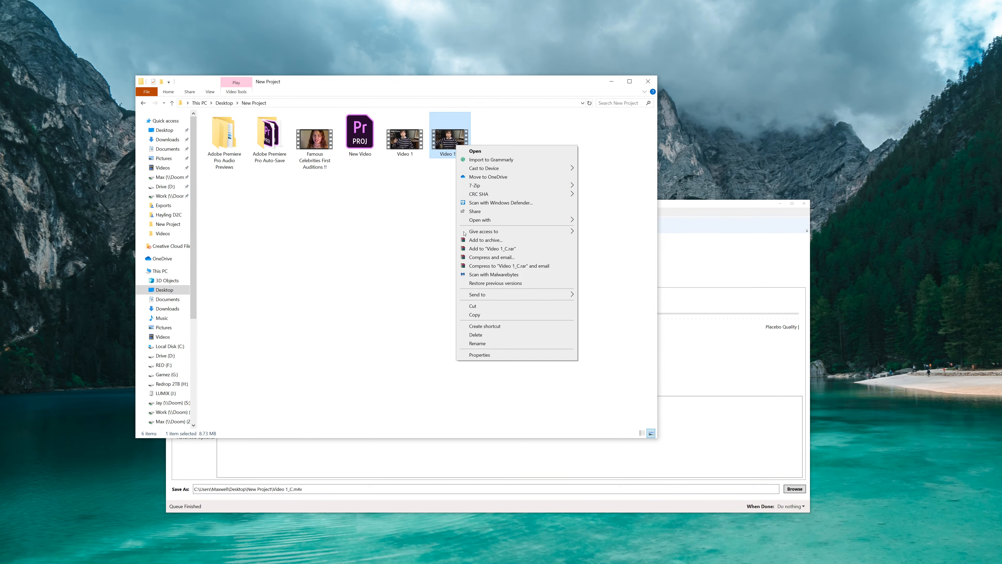
left_click(477, 355)
left_click_drag(775, 225, 320, 201)
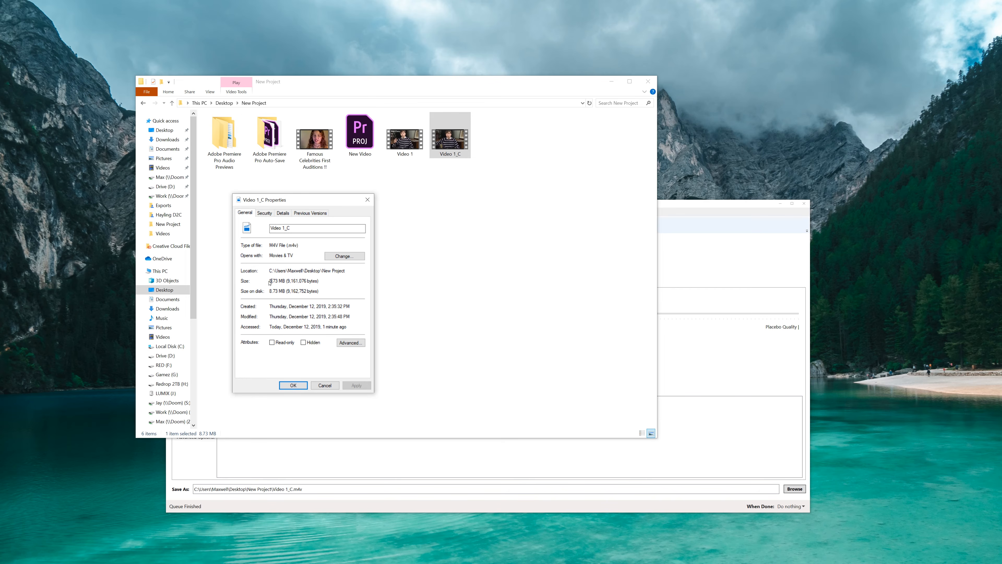
key("Return")
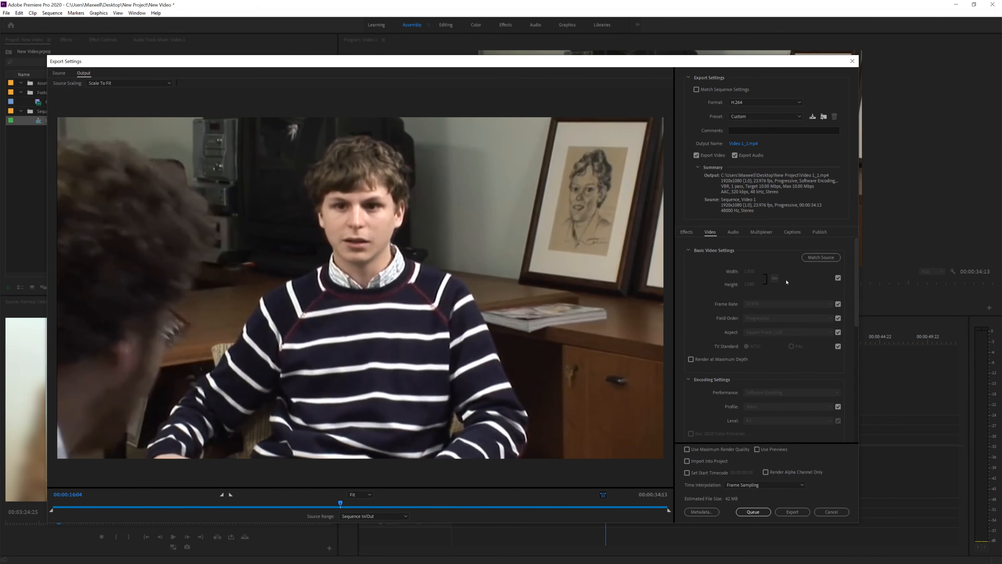
Try a 1280 × 720 frame size in Premiere Pro's export settings, and close them without exporting
left_click(837, 278)
left_click(749, 284)
type("720")
key("Return")
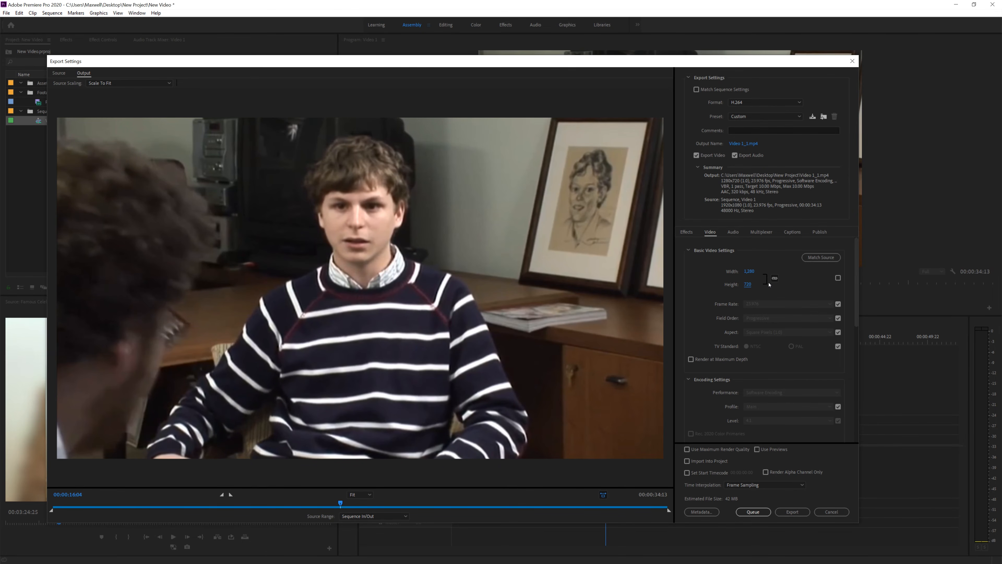
left_click(853, 61)
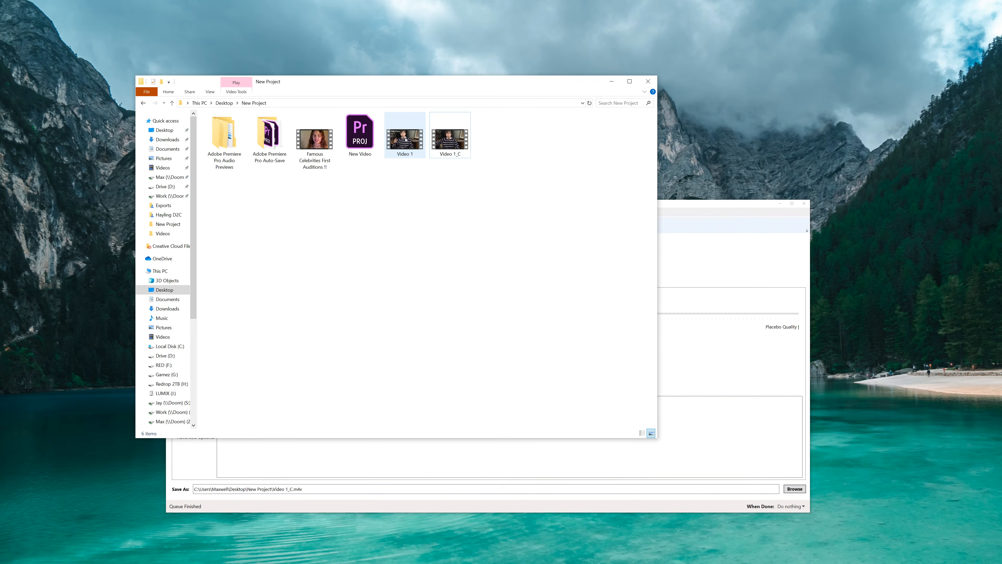
Try to set up a further compression of Video 1_C in HandBrake with Video 1_C3 as the output file
left_click(405, 139)
left_click(458, 153)
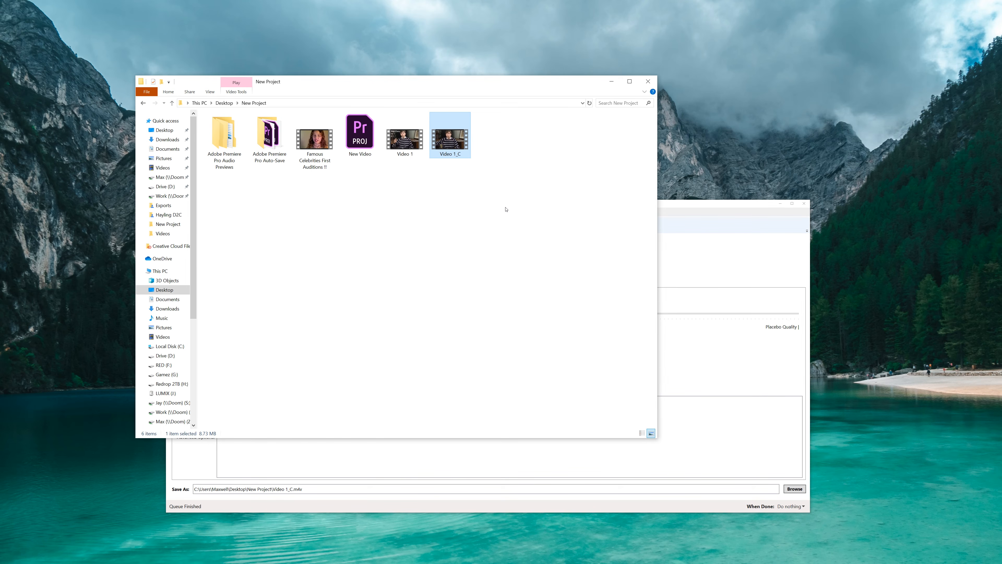
type("3")
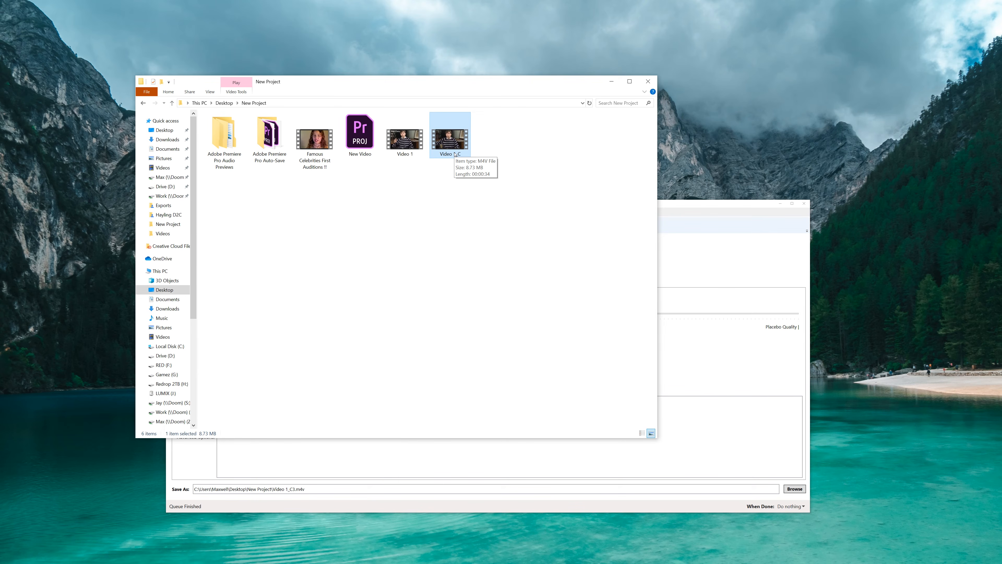
left_click(681, 212)
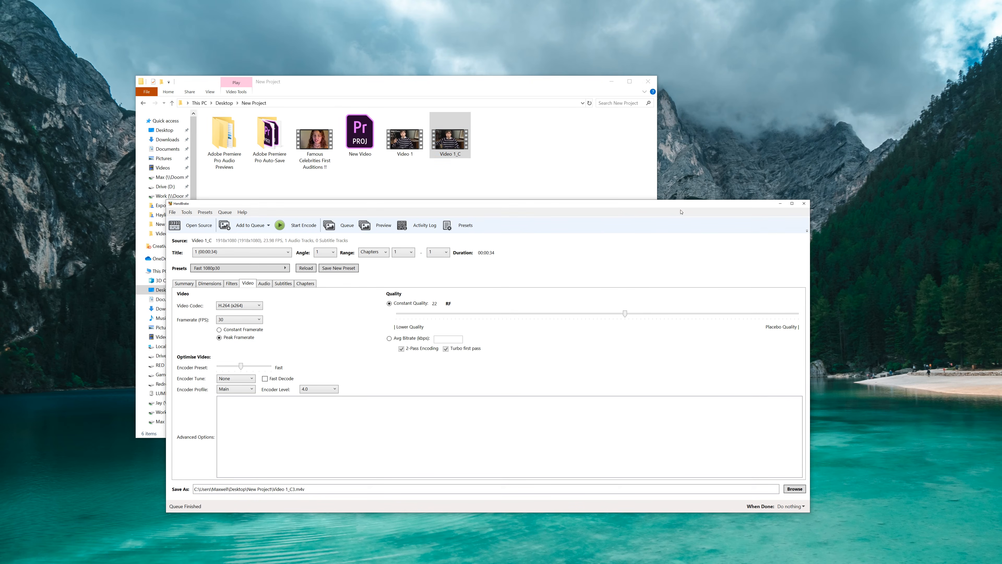
Load the original Video 1 file into HandBrake as the source and set the constant quality to 44
left_click(194, 225)
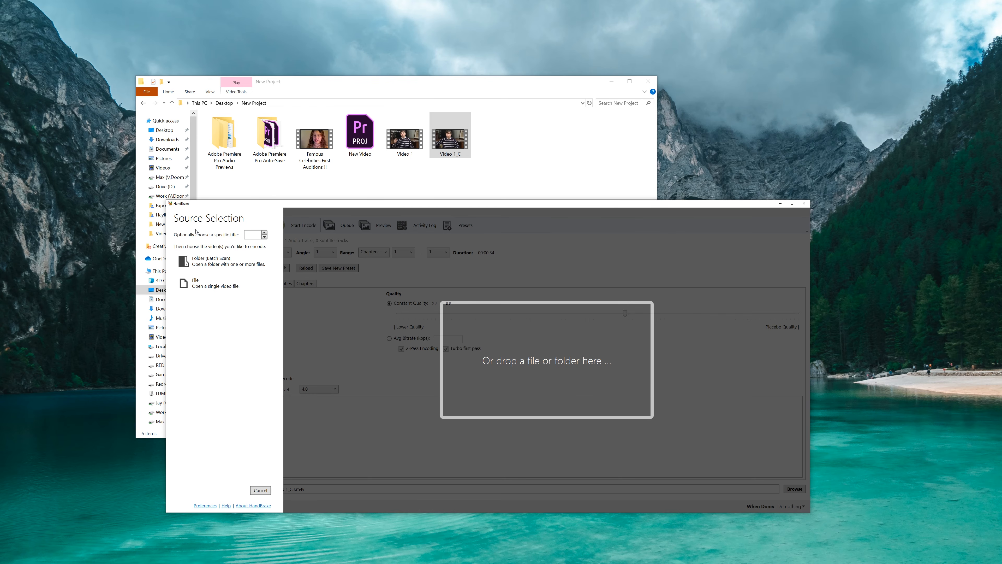
left_click_drag(398, 150, 512, 260)
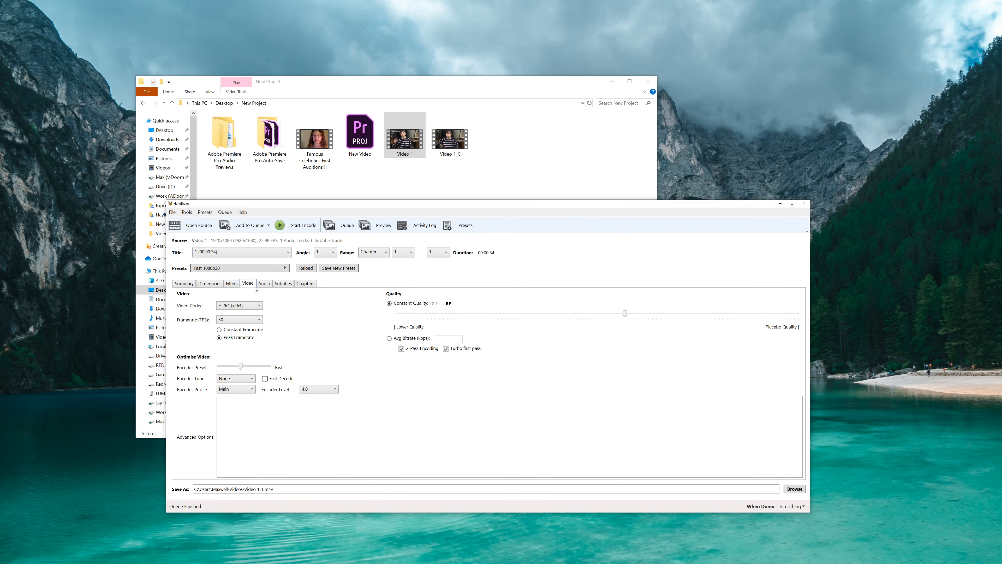
left_click_drag(625, 320, 452, 322)
Set the output file to Video 1_C2 in the Desktop's New Project folder and start the encode
left_click(794, 489)
left_click(237, 326)
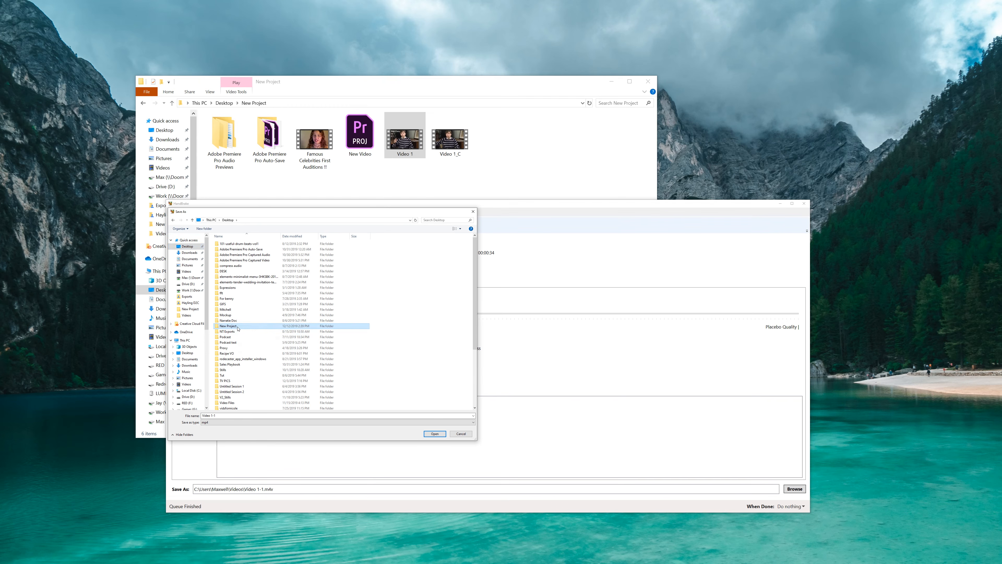
double_click(236, 327)
left_click(344, 251)
left_click(228, 415)
left_click(229, 415)
type("2")
left_click(435, 434)
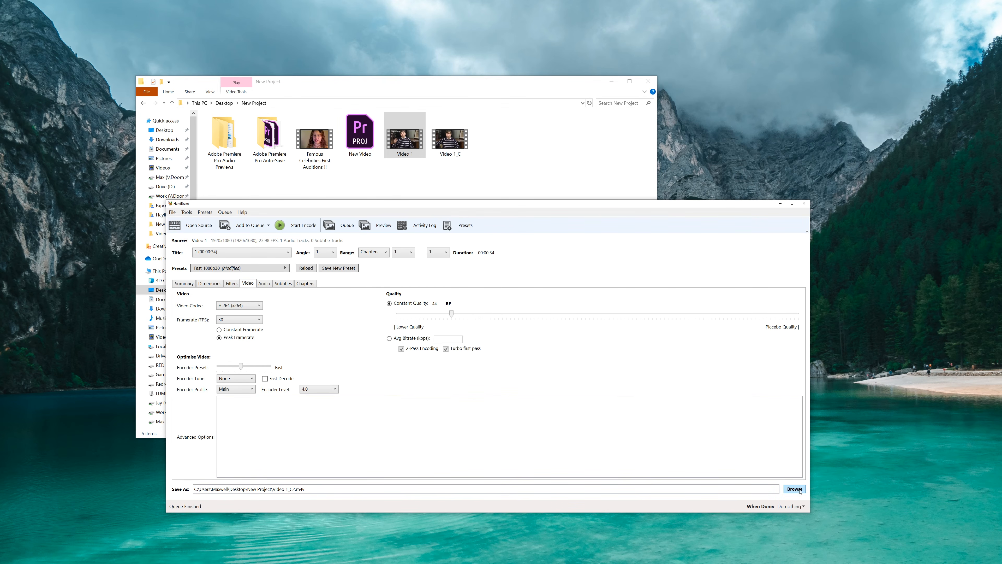
left_click(281, 226)
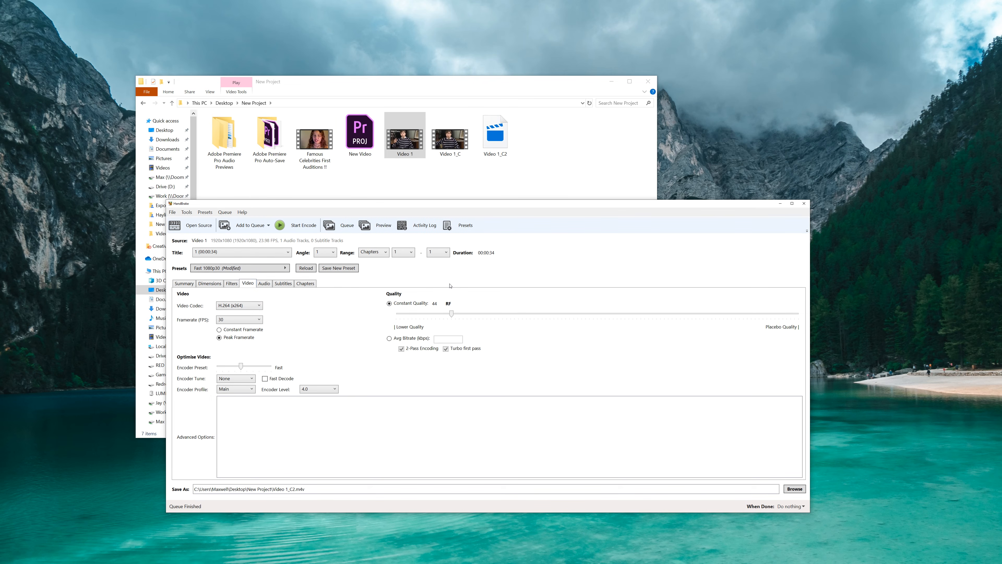
Play the Video 1_C2 file at several points to check its picture quality, and close the player
left_click(499, 171)
left_click(502, 143)
double_click(500, 144)
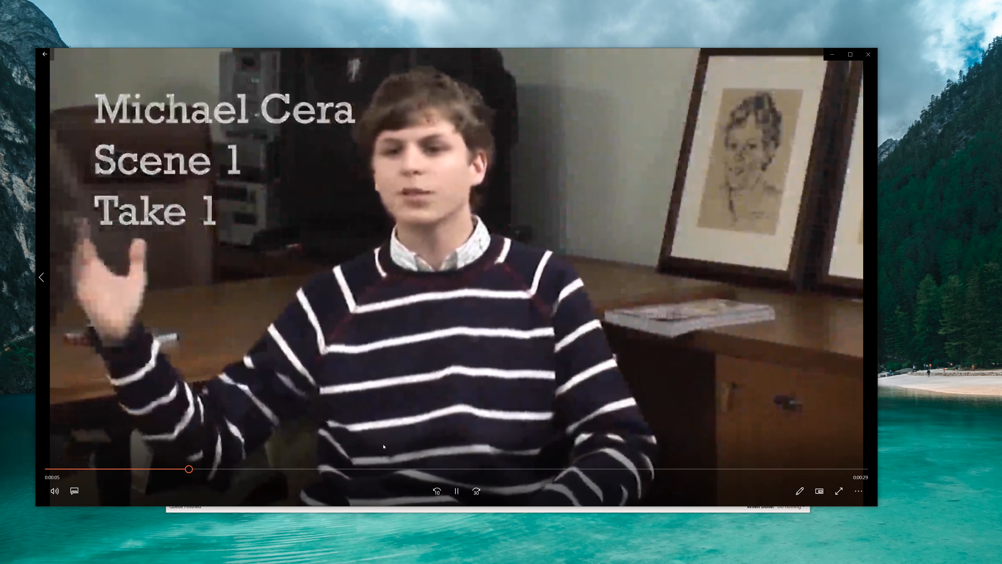
left_click(400, 469)
left_click(609, 469)
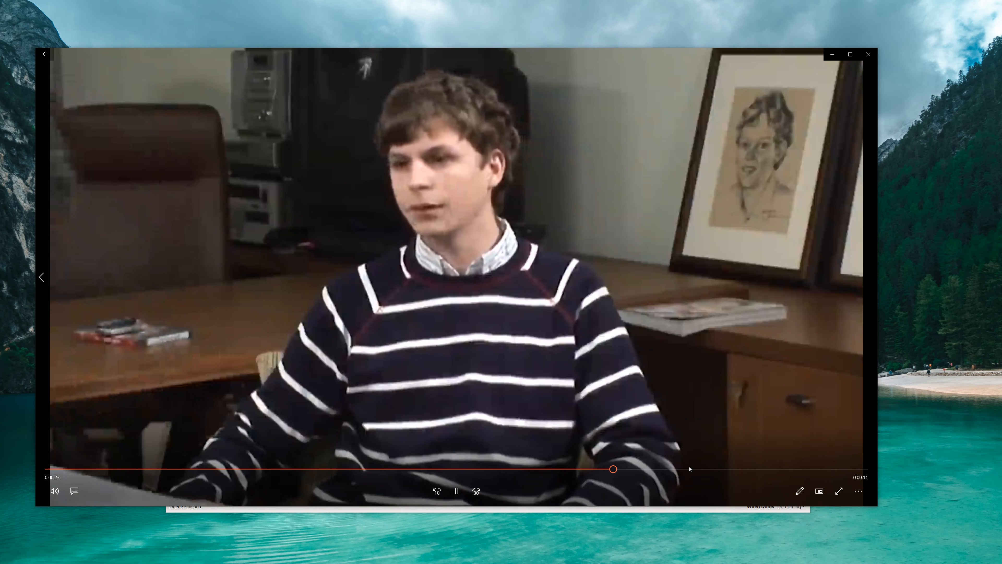
left_click(690, 469)
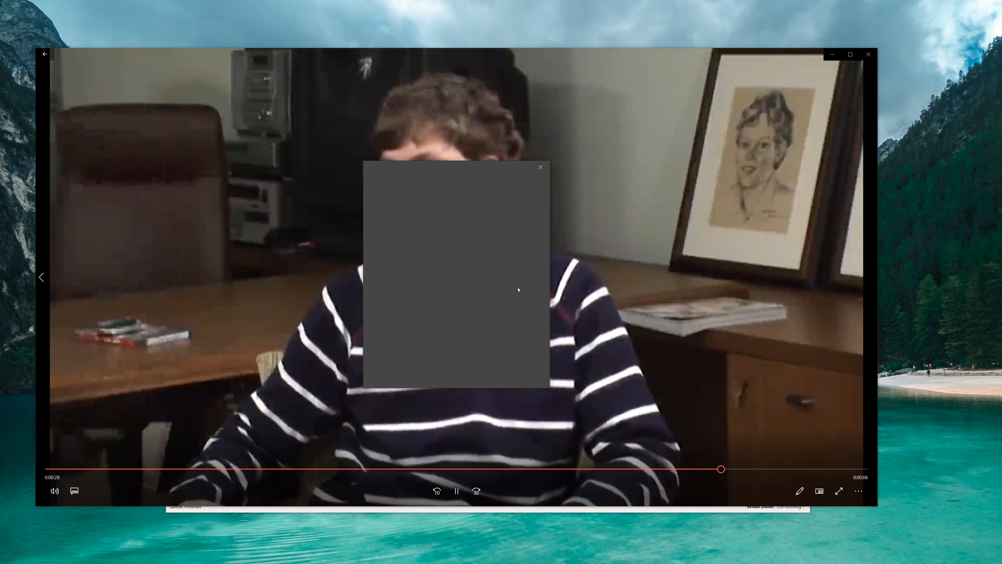
left_click(541, 167)
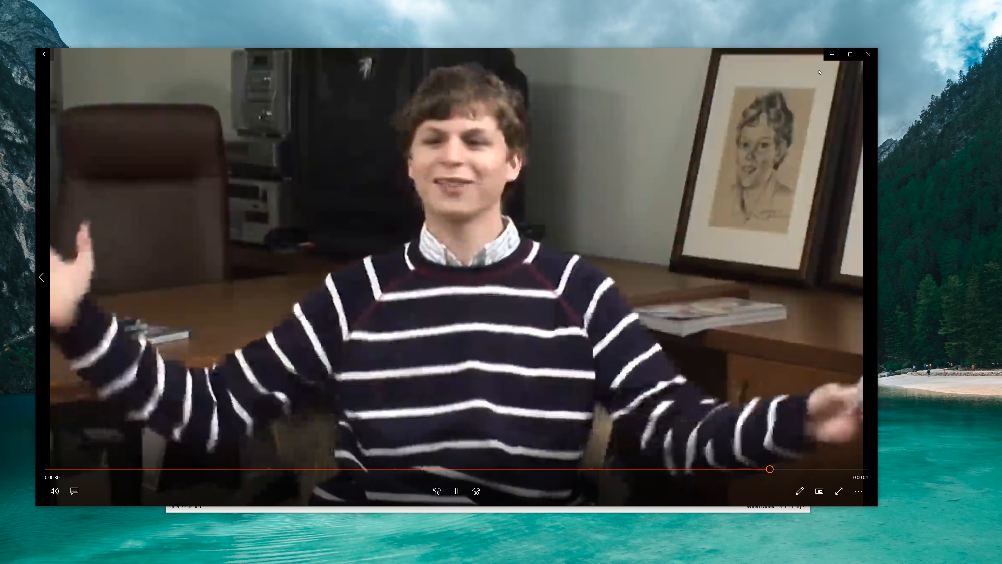
left_click(868, 54)
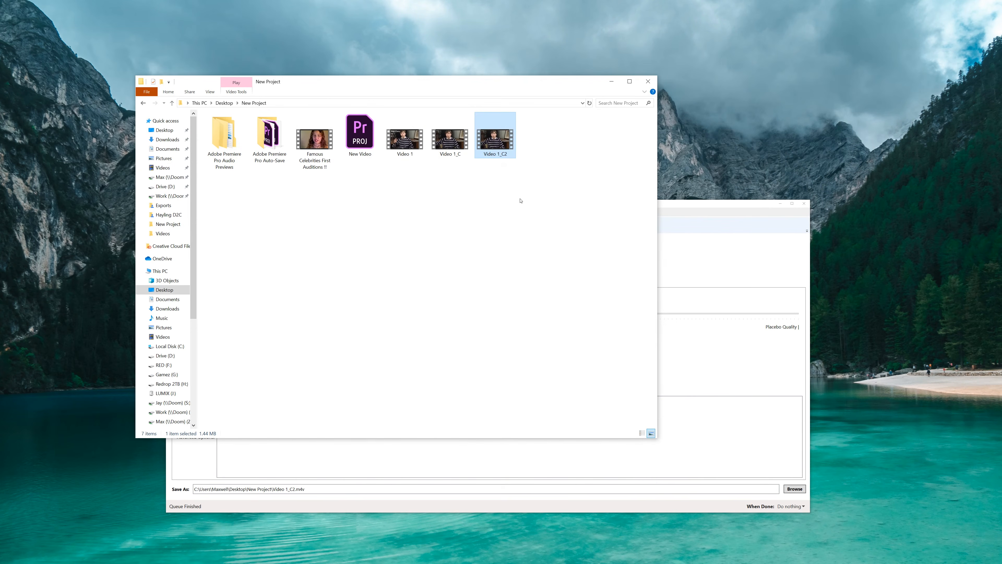
Examine the file size in Video 1_C2's properties and compare it with Video 1 and Video 1_C
right_click(502, 147)
left_click(528, 354)
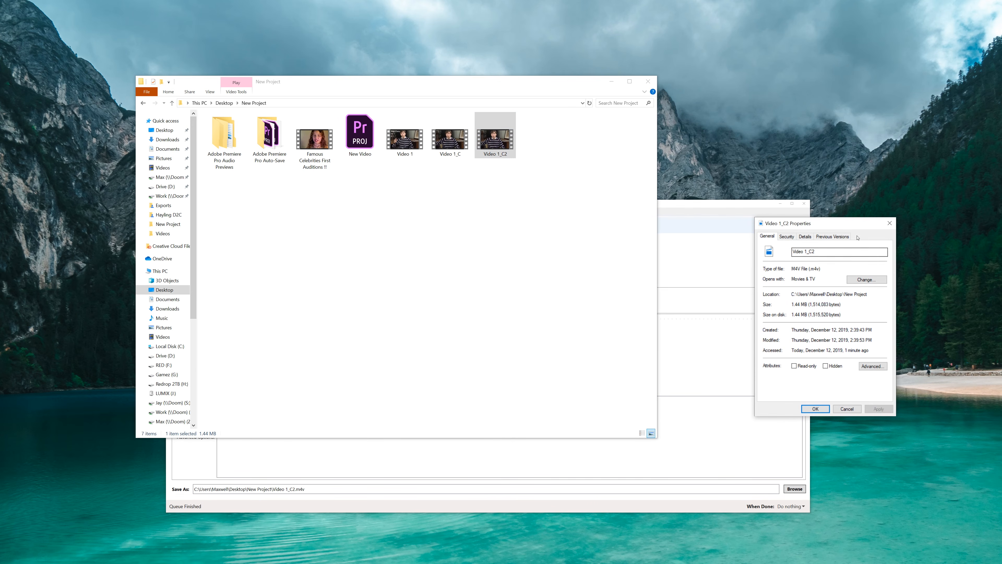
left_click_drag(848, 226, 322, 235)
left_click_drag(280, 314, 265, 313)
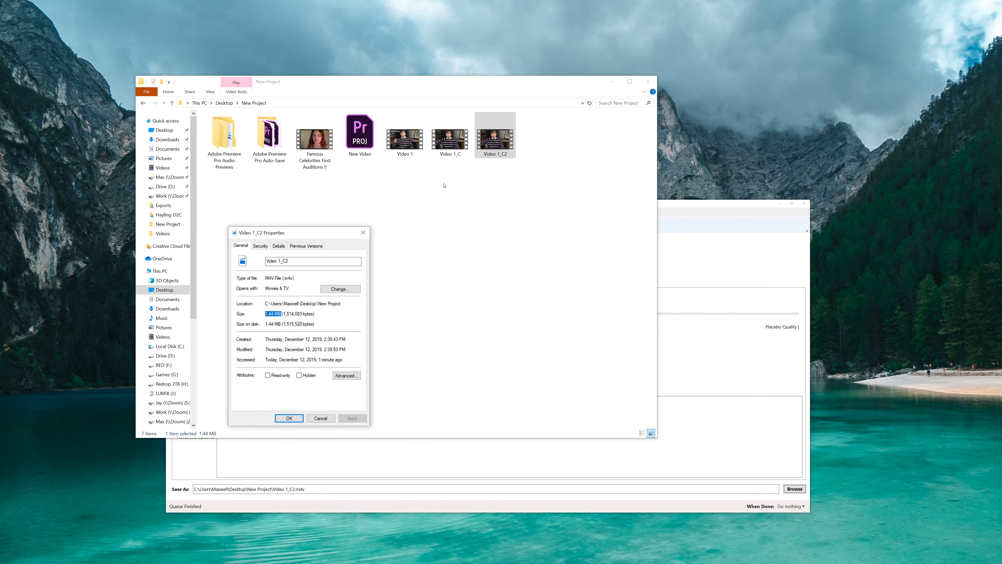
key("Escape")
left_click(404, 138)
left_click(450, 139)
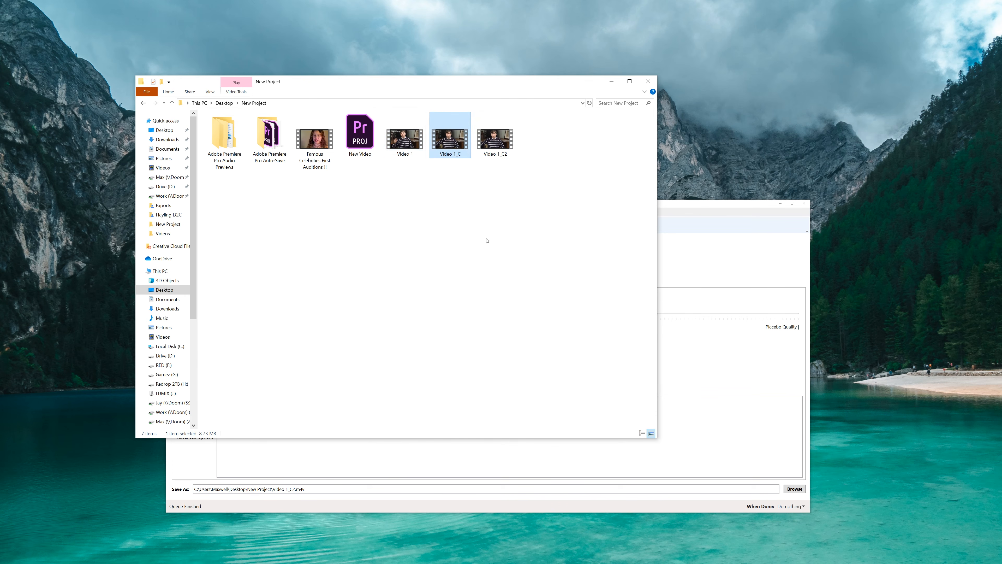
left_click(499, 145)
left_click(493, 279)
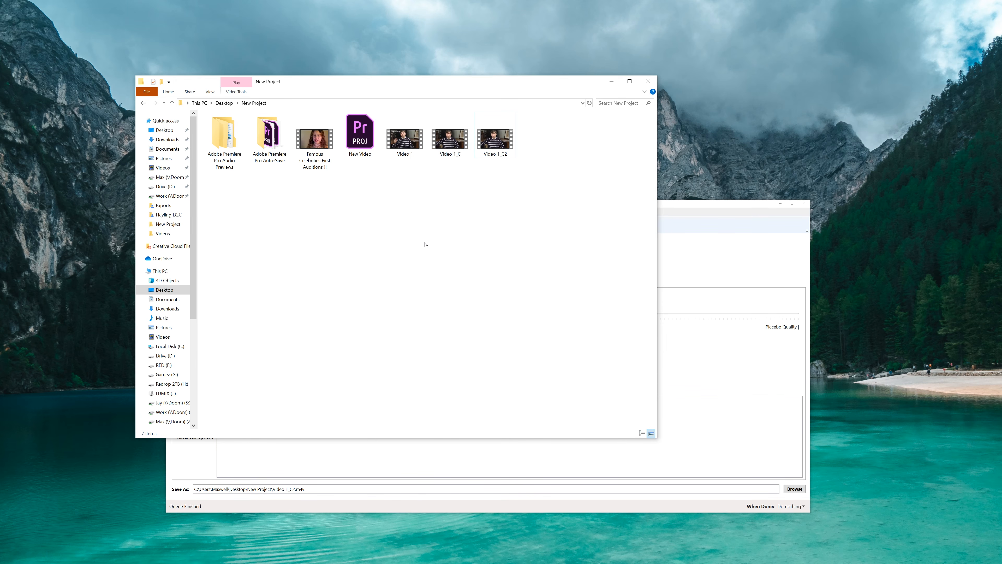
Replay Video 1_C2 from its middle and near its end to examine the compression artefacts once more
key("Return")
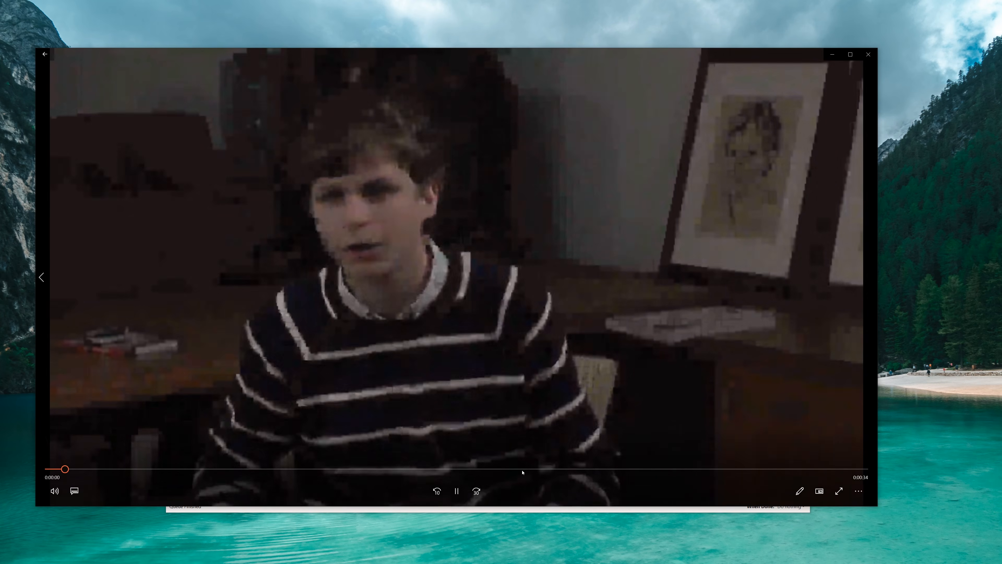
left_click(523, 469)
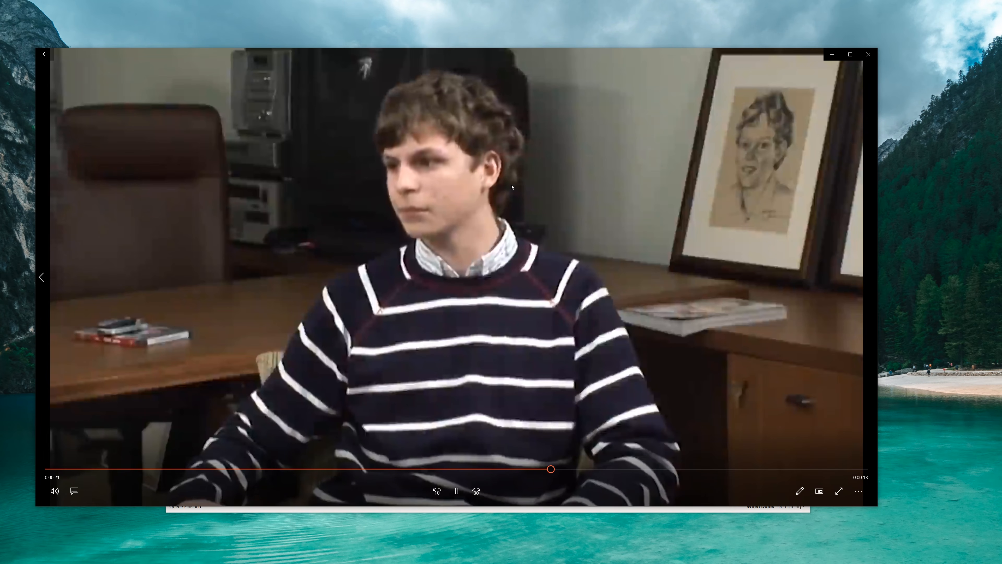
left_click(497, 469)
left_click_drag(500, 471, 702, 469)
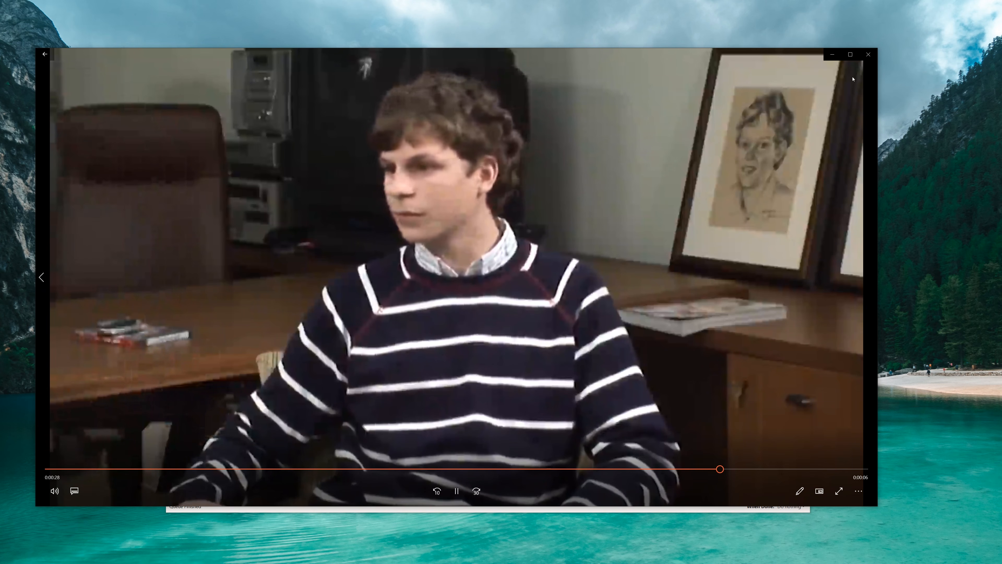
left_click(867, 54)
left_click(470, 280)
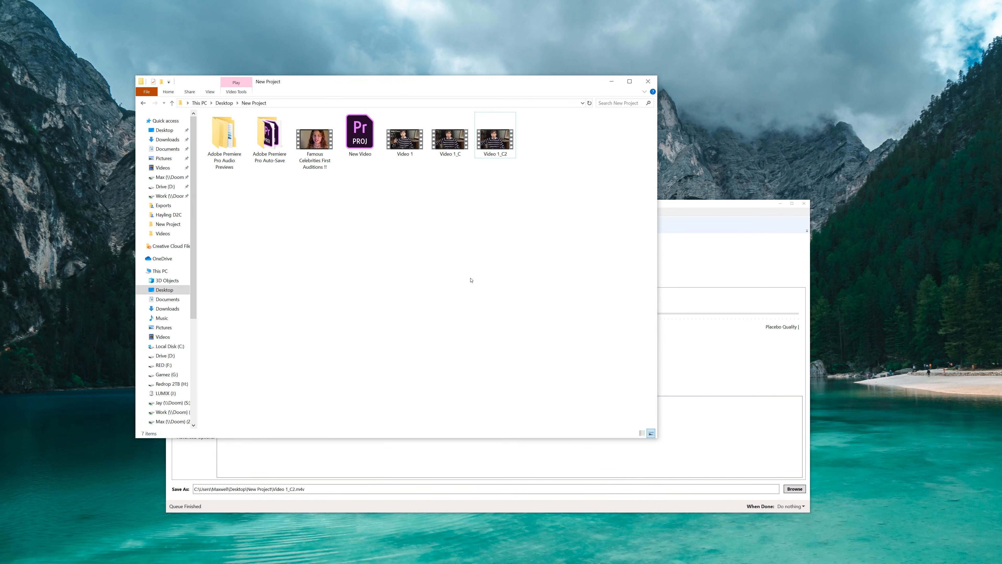